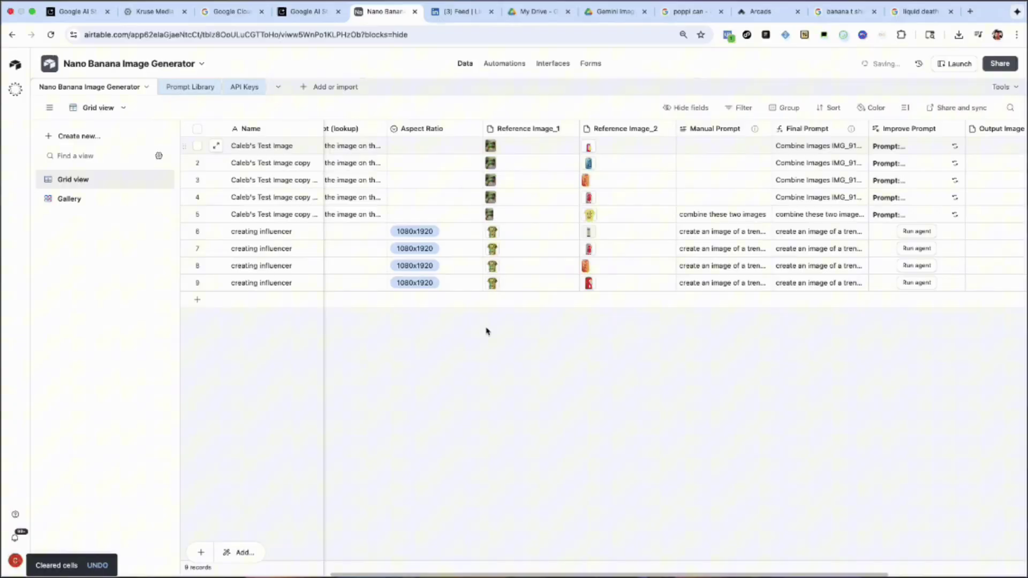
# Step: Select the four creating-influencer records in rows 6–9 of the grid
pyautogui.hscroll(2, 486, 328)
pyautogui.click(197, 283)
pyautogui.keyDown('shift'); pyautogui.click(197, 231); pyautogui.keyUp('shift')
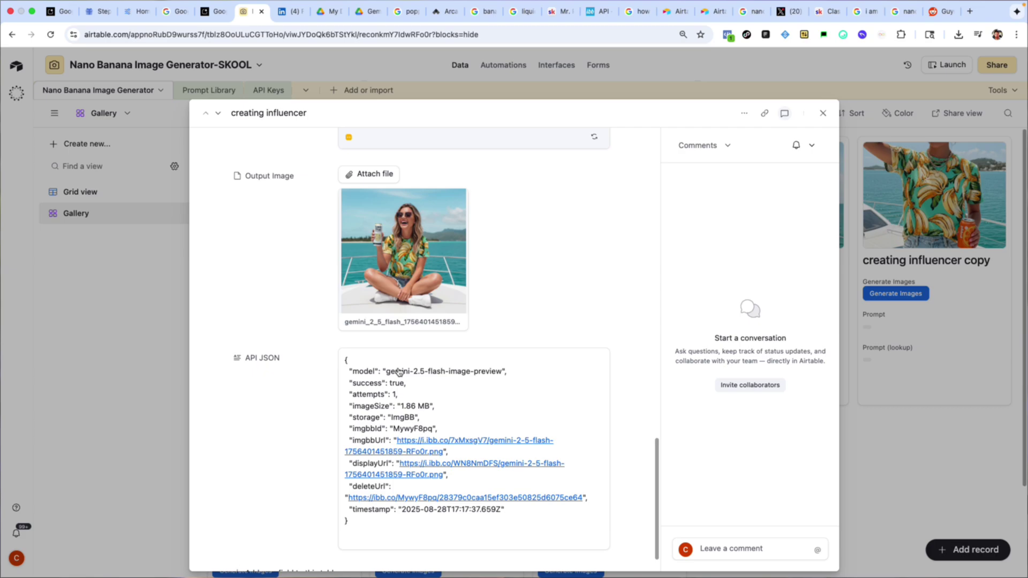
pyautogui.scroll(5, 407, 321)
pyautogui.scroll(-5, 375, 332)
pyautogui.scroll(2, 339, 386)
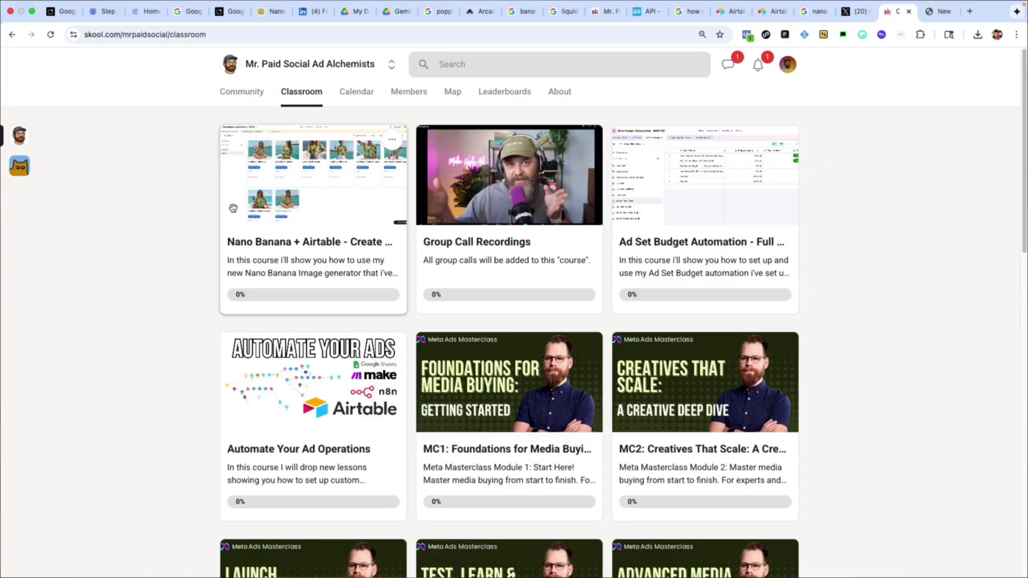
# Step: Scroll through the Classroom course cards, including the Nano Banana + Airtable course
pyautogui.scroll(-12, 218, 209)
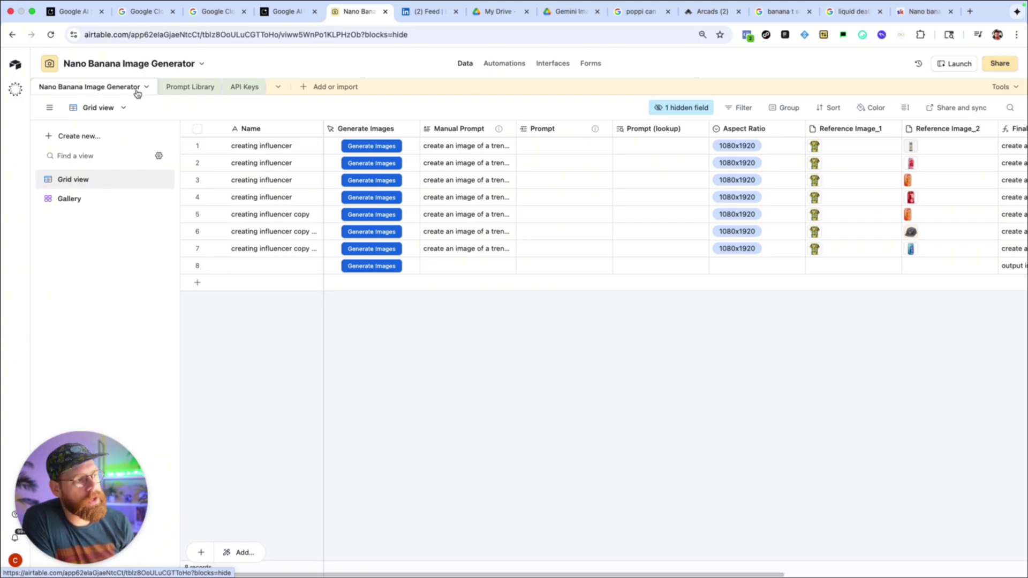
# Step: Switch to the Prompt Library table and inspect the empty prompt records in rows 2 and 3
pyautogui.hscroll(5, 588, 214)
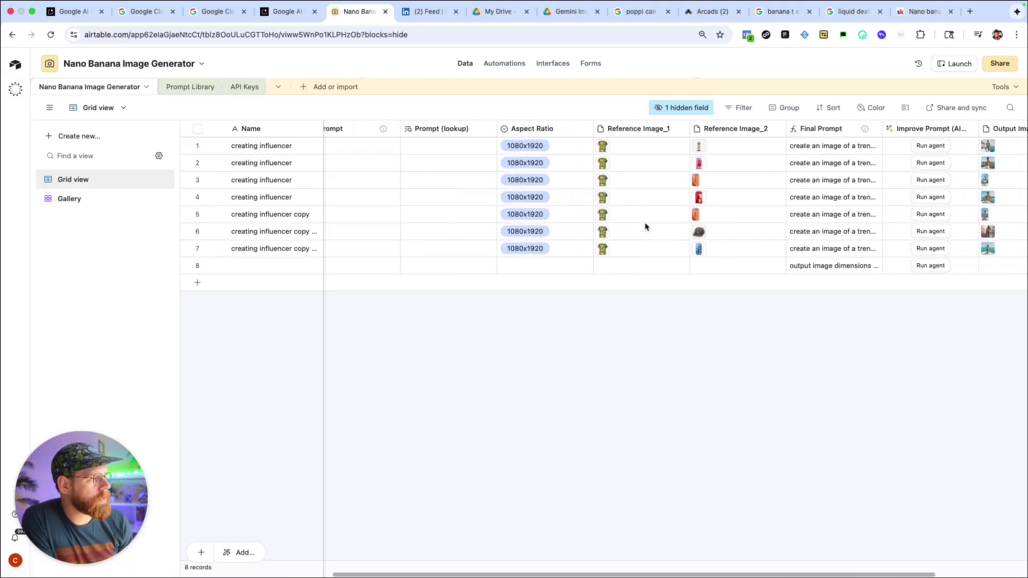
pyautogui.hscroll(-5, 349, 204)
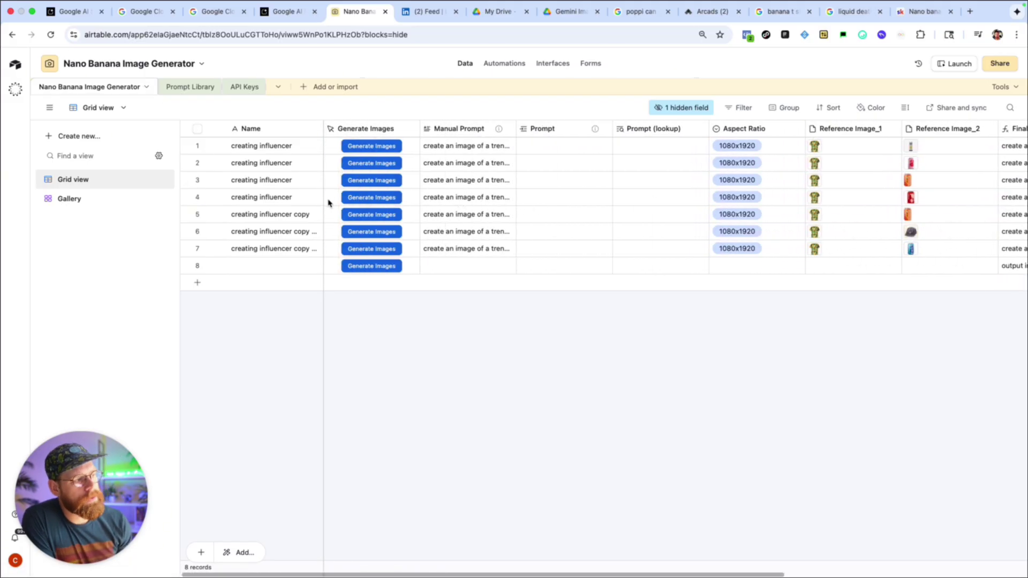
pyautogui.click(176, 90)
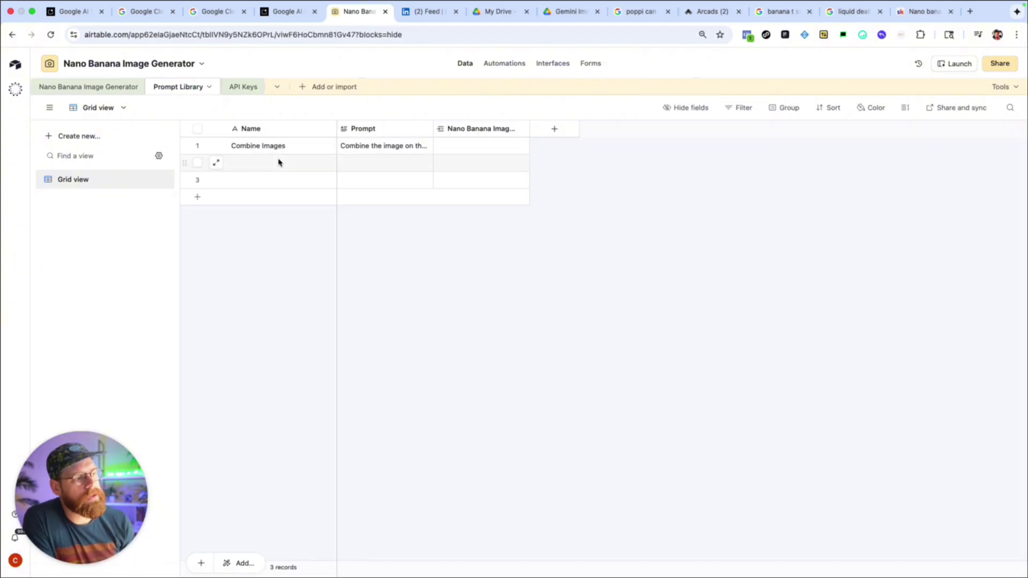
pyautogui.click(383, 167)
pyautogui.click(359, 180)
pyautogui.press('Escape')
pyautogui.click(362, 167)
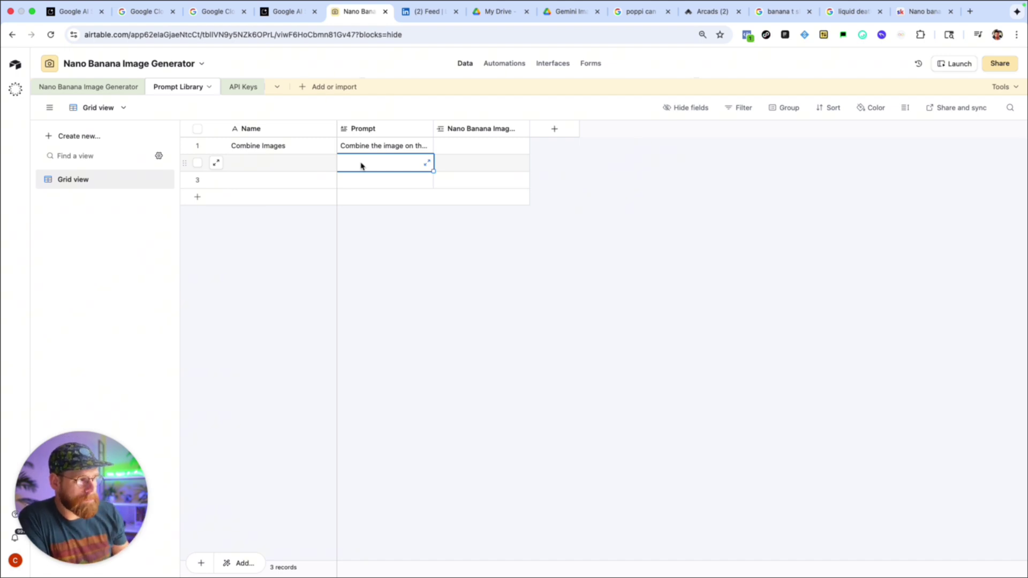
# Step: Link the Combine Images prompt to row 1 and expand its looked-up prompt text
pyautogui.click(126, 90)
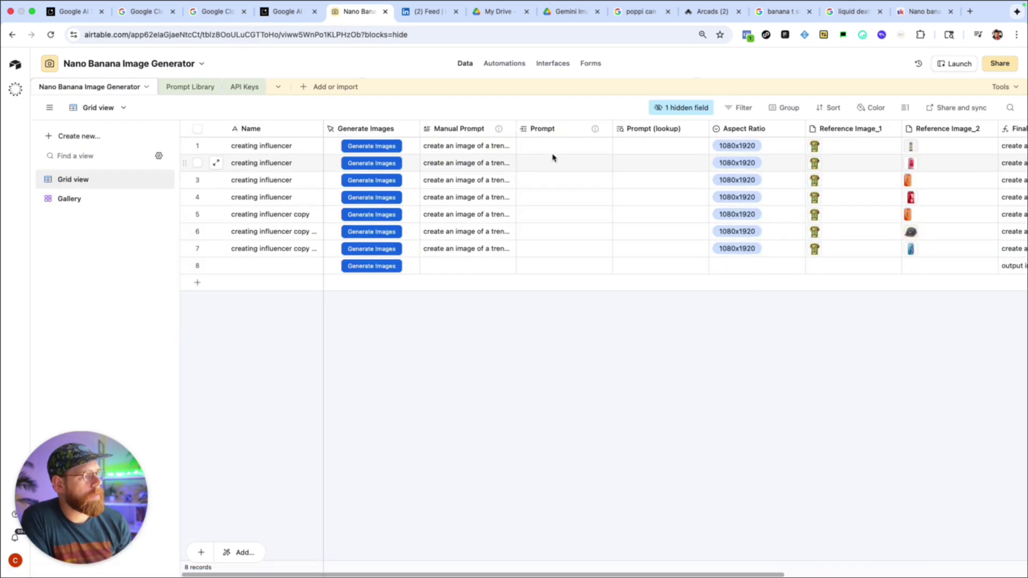
pyautogui.click(541, 147)
pyautogui.click(525, 146)
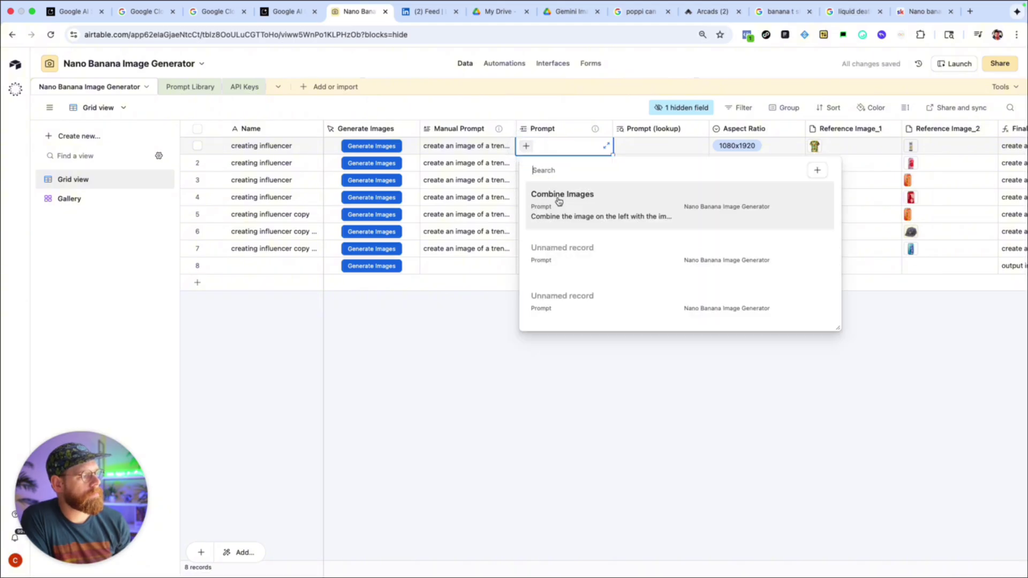
pyautogui.click(555, 208)
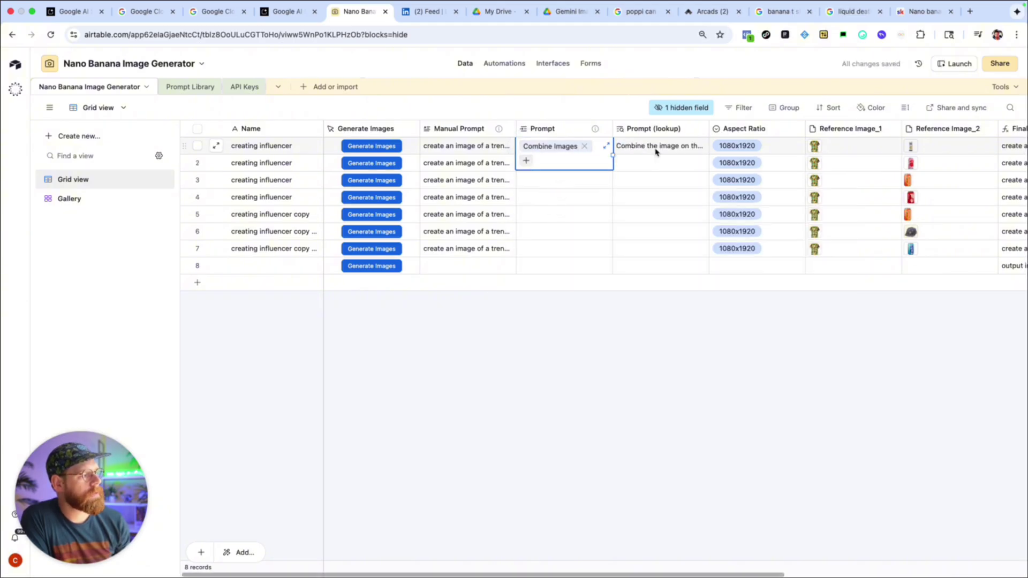
pyautogui.click(664, 150)
pyautogui.click(702, 148)
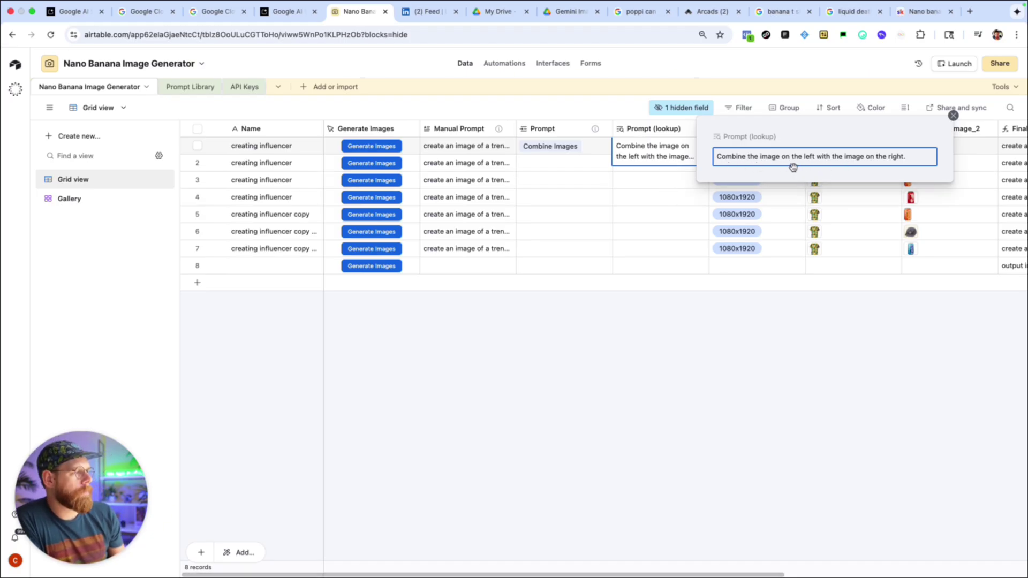
pyautogui.click(635, 197)
# Step: Remove row 1's Combine Images link and return to the Prompt Library table
pyautogui.click(585, 147)
pyautogui.press('BackSpace')
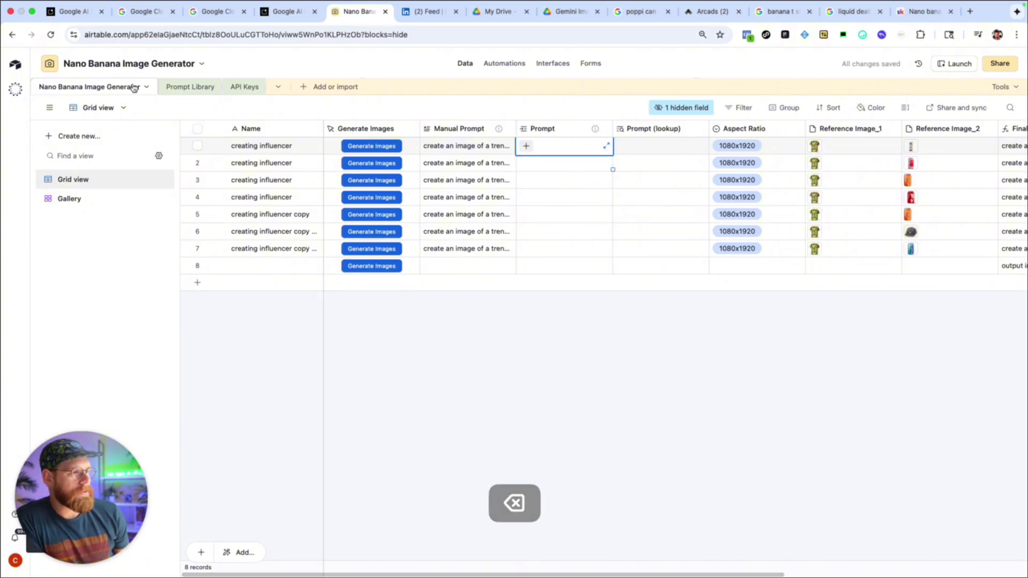
pyautogui.click(176, 87)
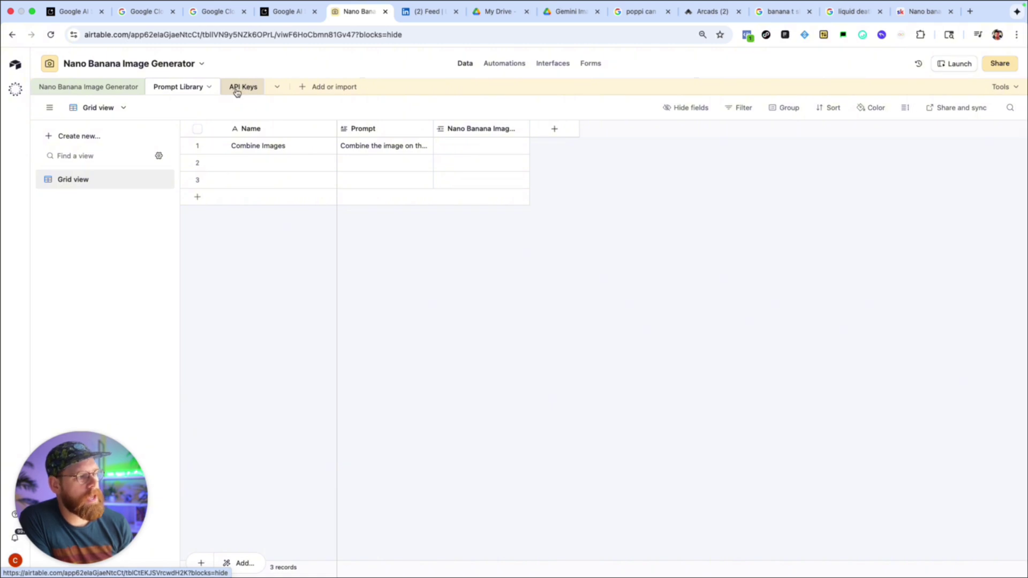
# Step: Open the API Keys table, widen its Name column, and select the Gemini record's key value
pyautogui.click(237, 91)
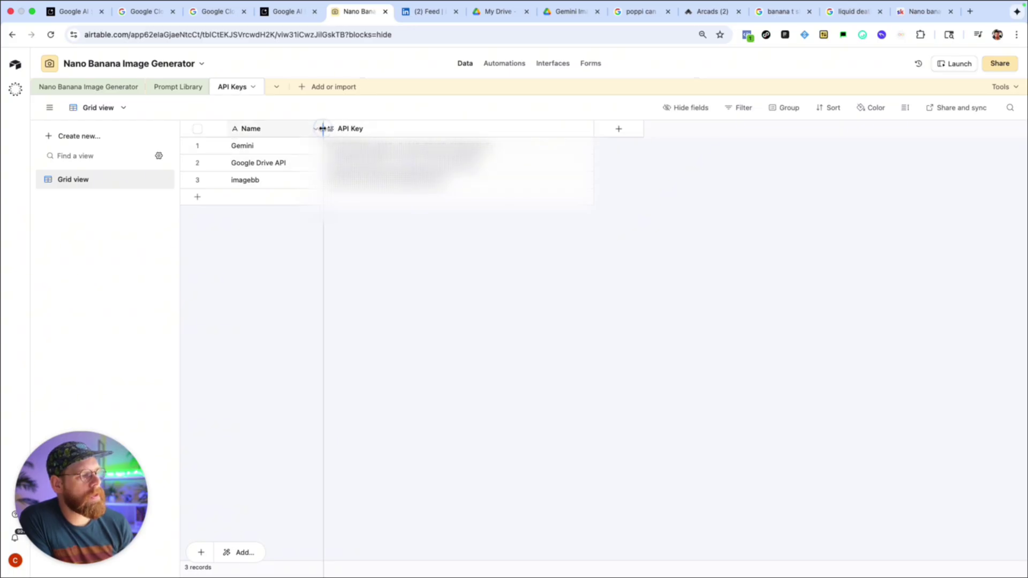
pyautogui.moveTo(323, 128)
pyautogui.mouseDown()
pyautogui.moveTo(367, 129)
pyautogui.moveTo(342, 130)
pyautogui.mouseUp()
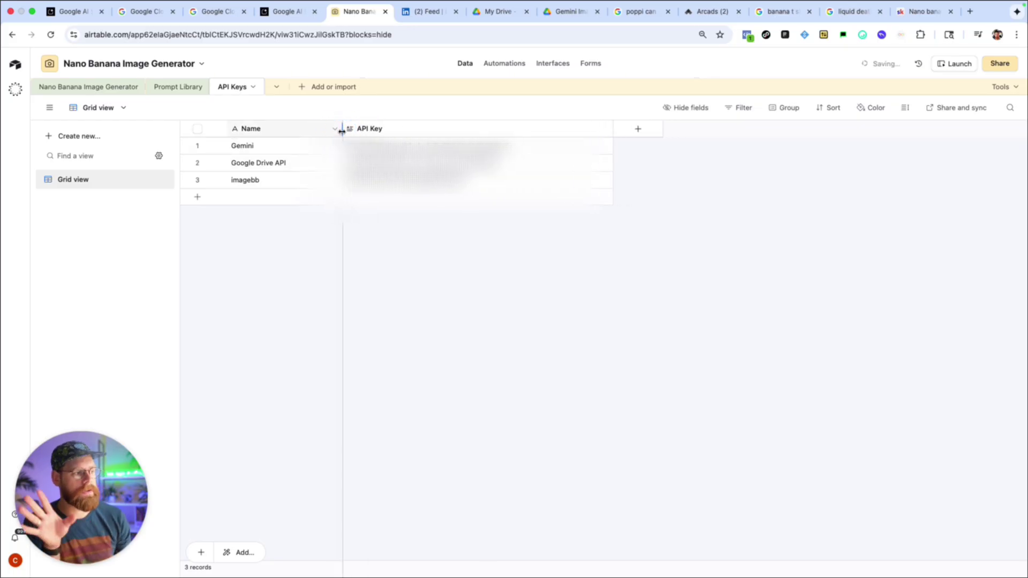
pyautogui.click(312, 144)
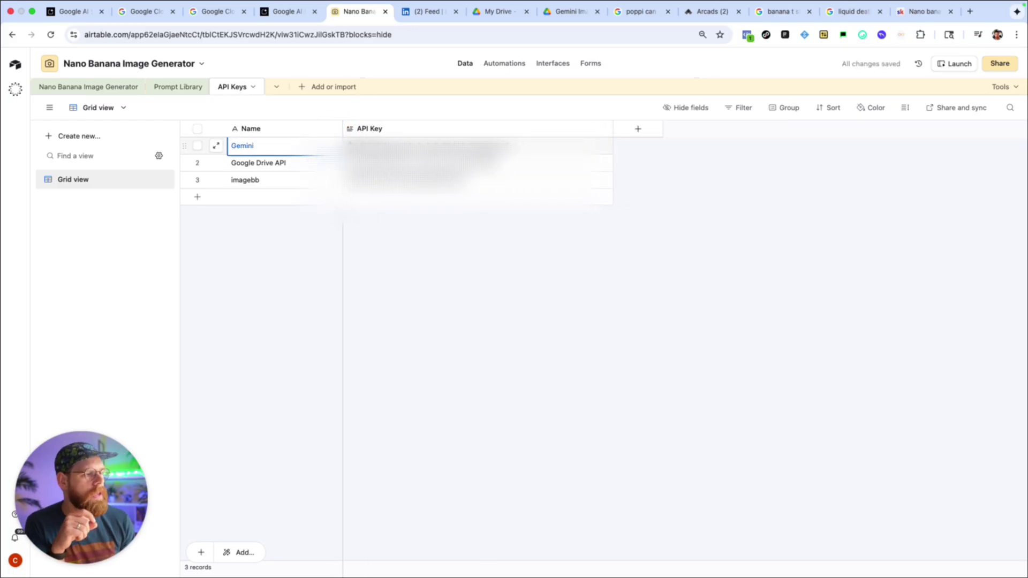
pyautogui.click(262, 182)
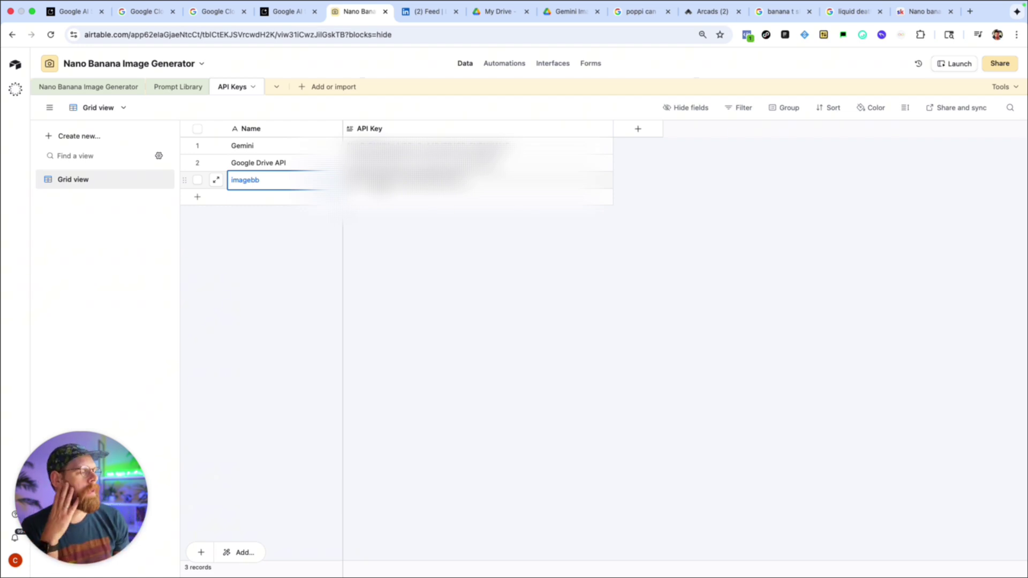
pyautogui.click(287, 149)
pyautogui.click(375, 146)
pyautogui.click(320, 146)
pyautogui.click(378, 150)
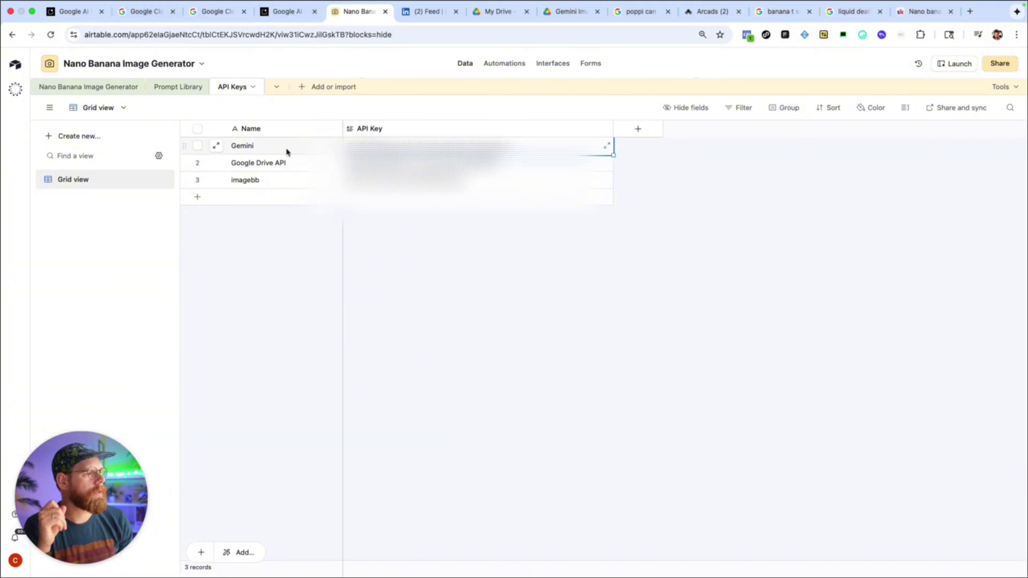
# Step: Switch to Google AI Studio and highlight its site address and free-quota notice
pyautogui.click(140, 11)
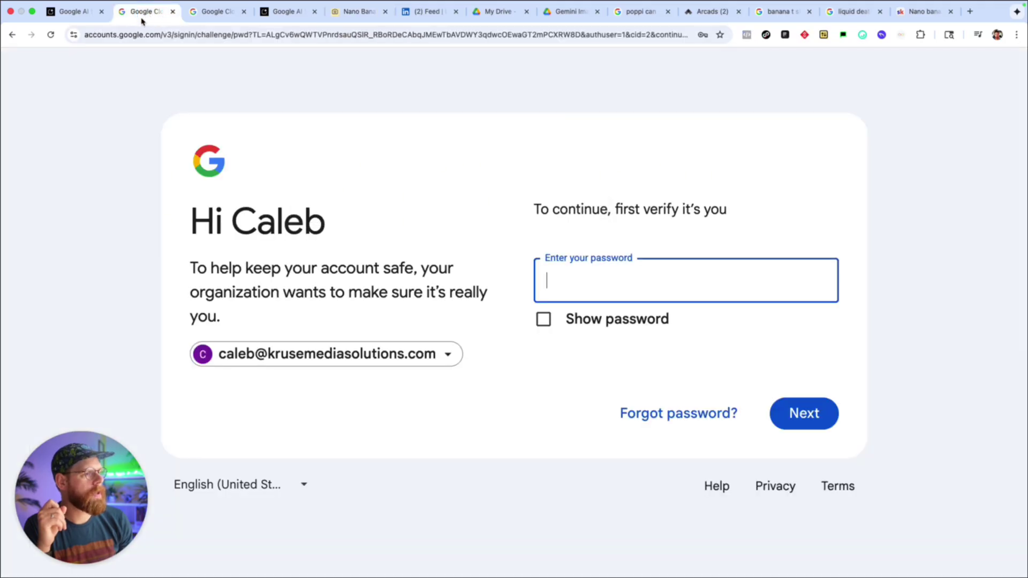
pyautogui.click(62, 13)
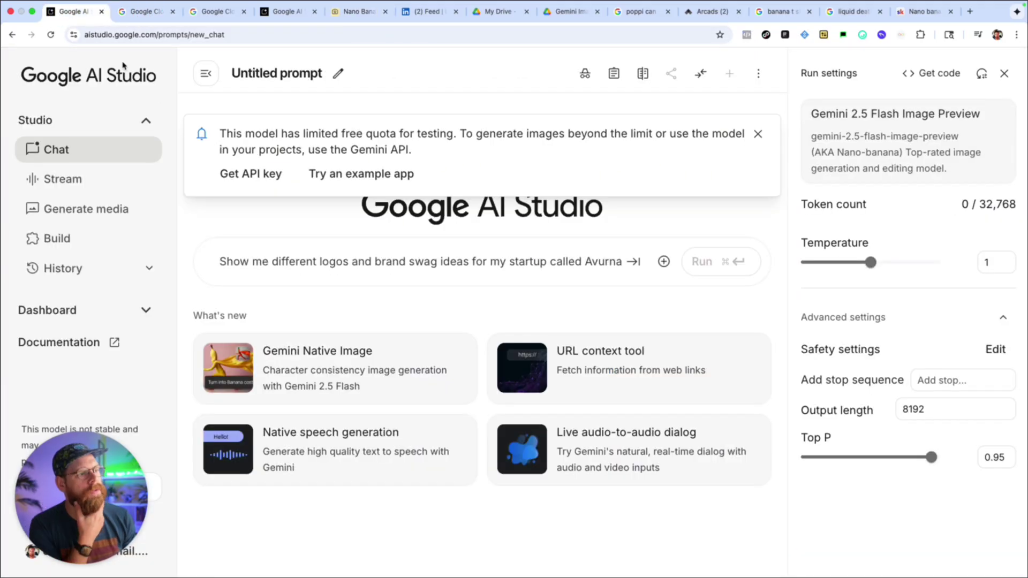
pyautogui.moveTo(85, 35); pyautogui.dragTo(156, 36)
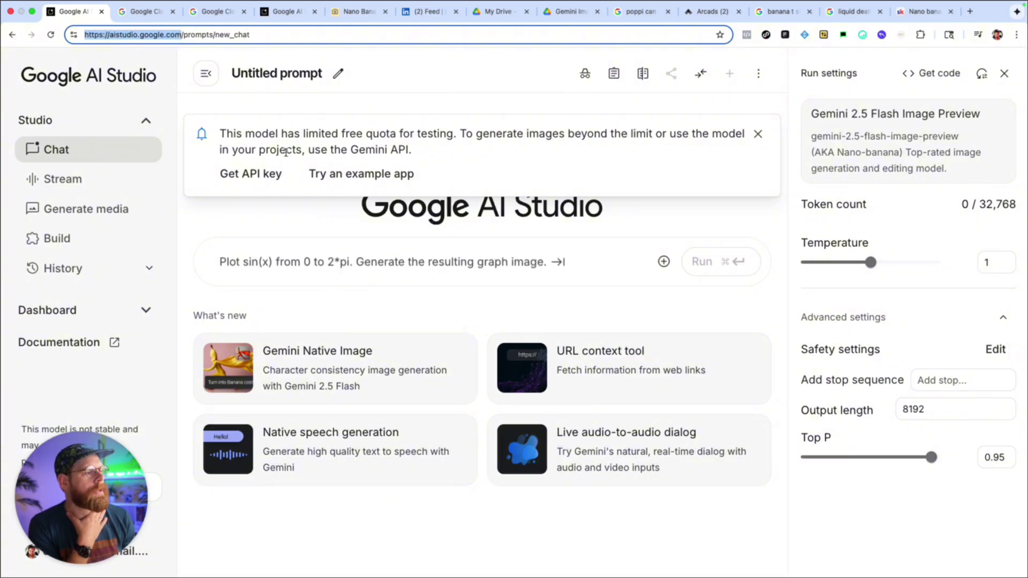
pyautogui.moveTo(225, 132); pyautogui.dragTo(438, 154)
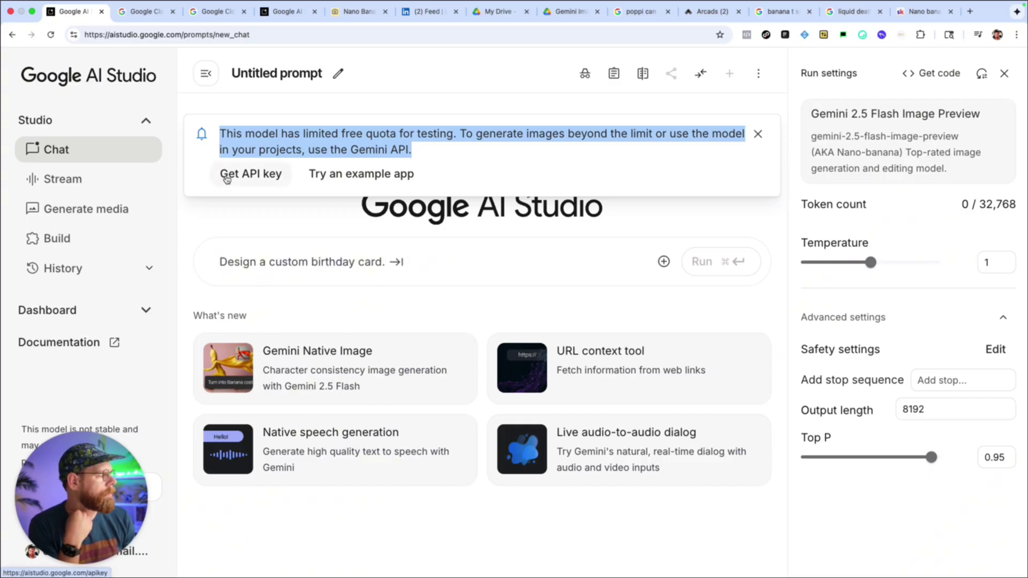
# Step: Go to the API Keys page and scroll through the Gemini API project's key
pyautogui.click(228, 179)
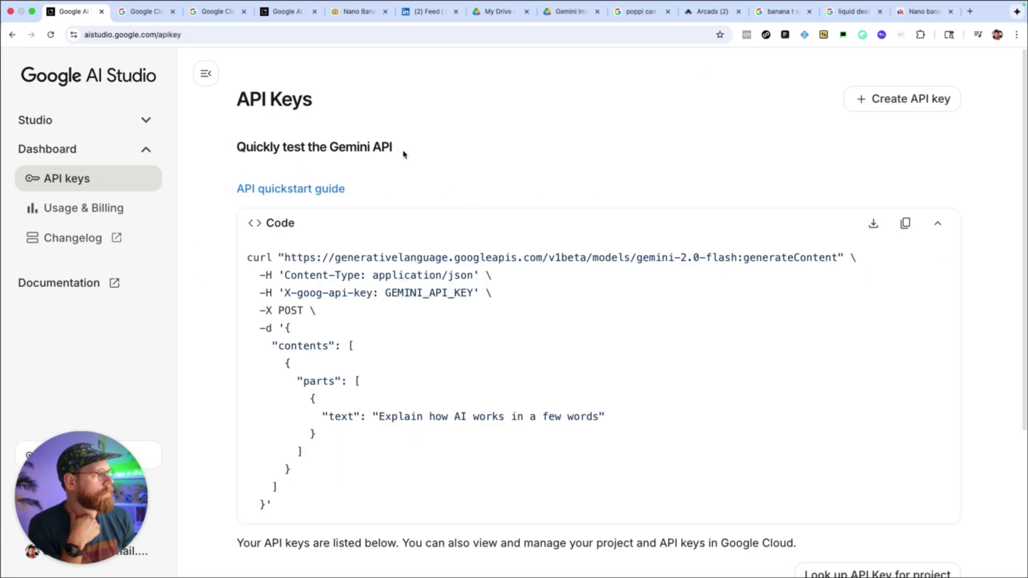
pyautogui.scroll(-4, 403, 155)
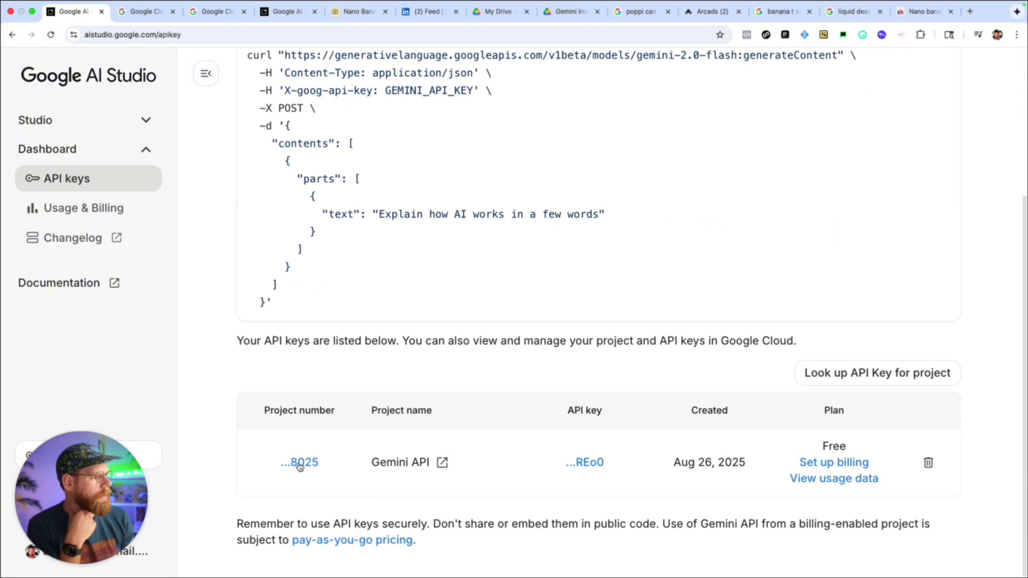
pyautogui.scroll(4, 631, 406)
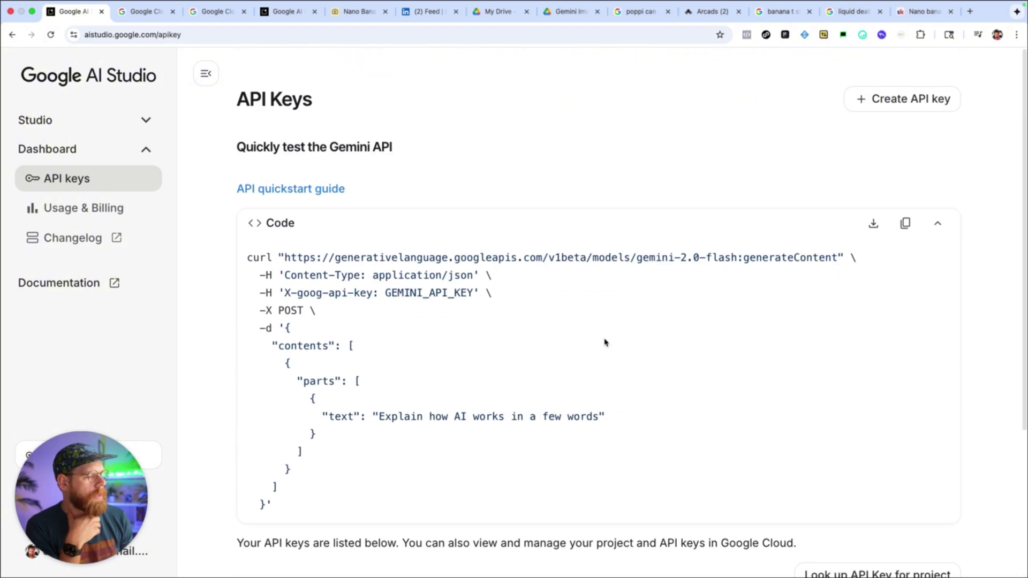
pyautogui.scroll(-4, 605, 343)
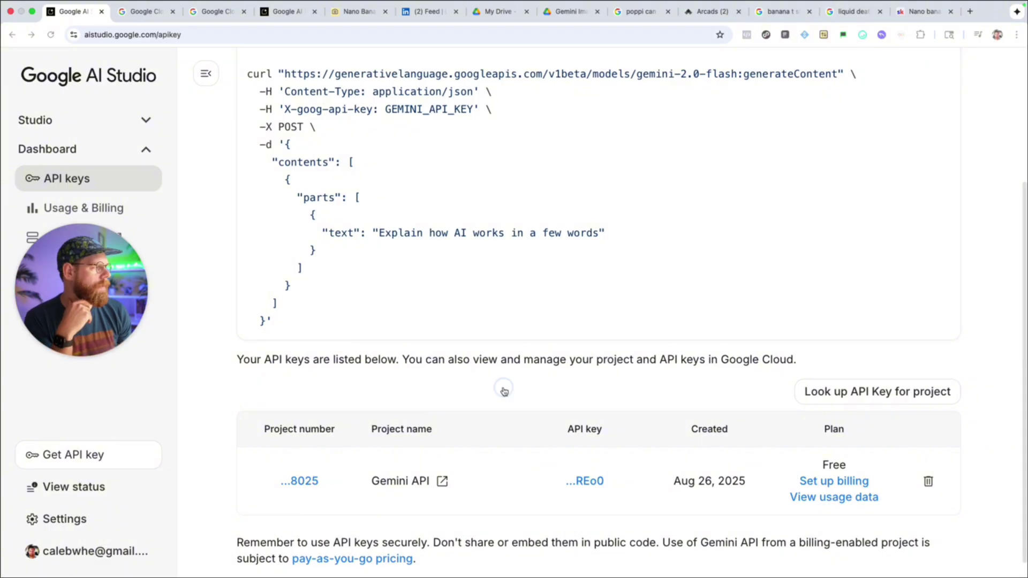
pyautogui.scroll(4, 503, 391)
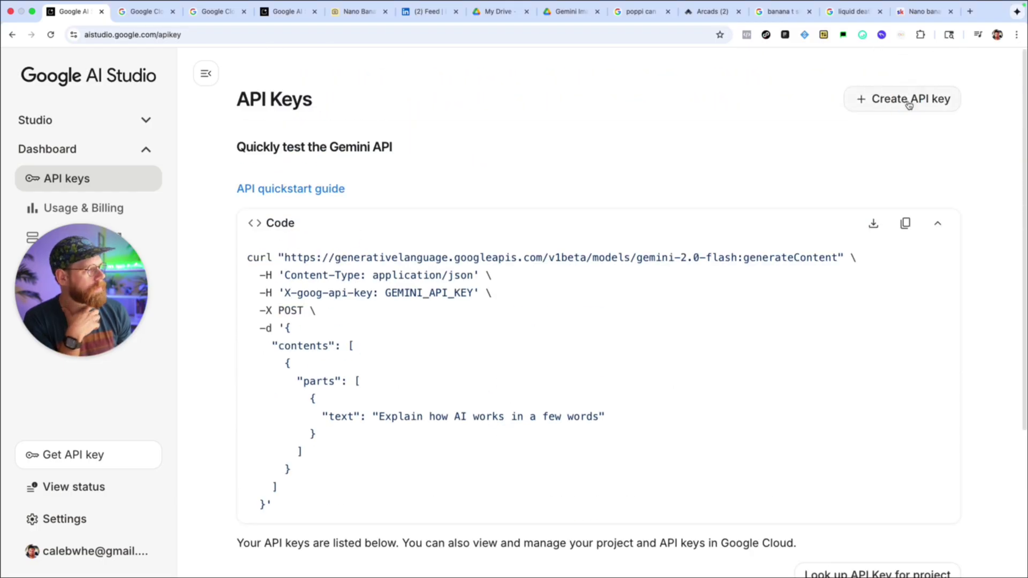
pyautogui.click(909, 104)
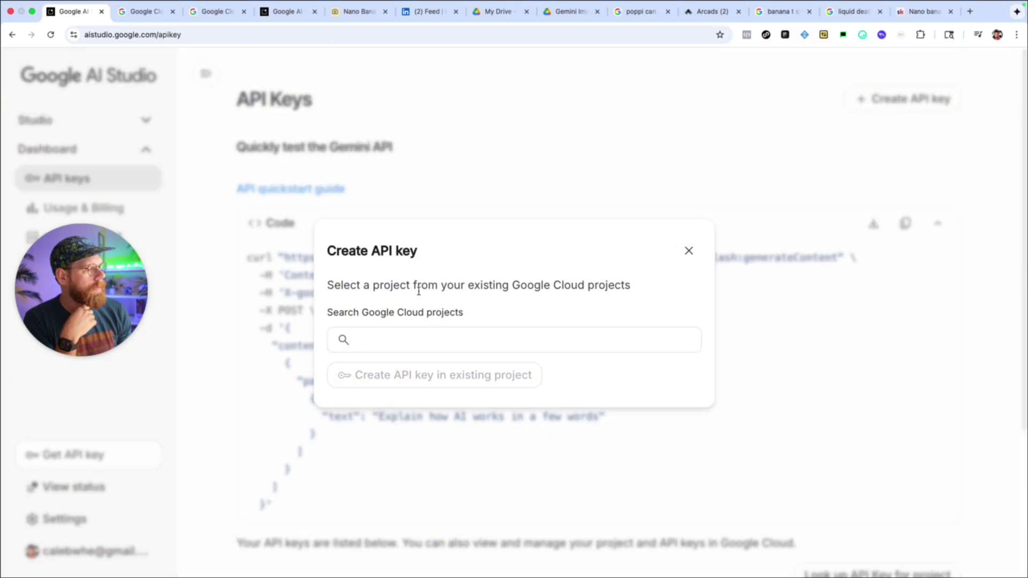
pyautogui.click(367, 337)
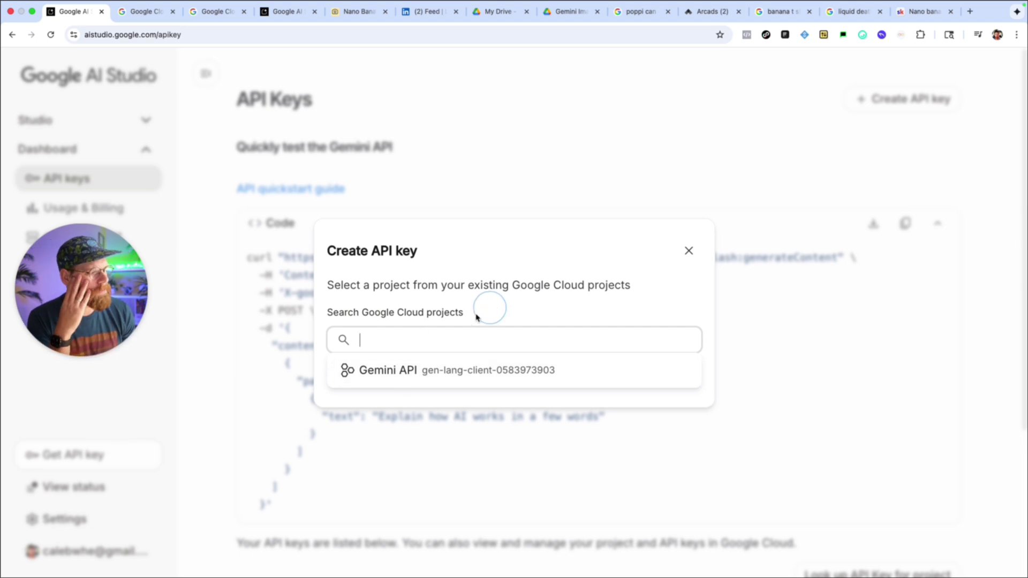
pyautogui.click(689, 251)
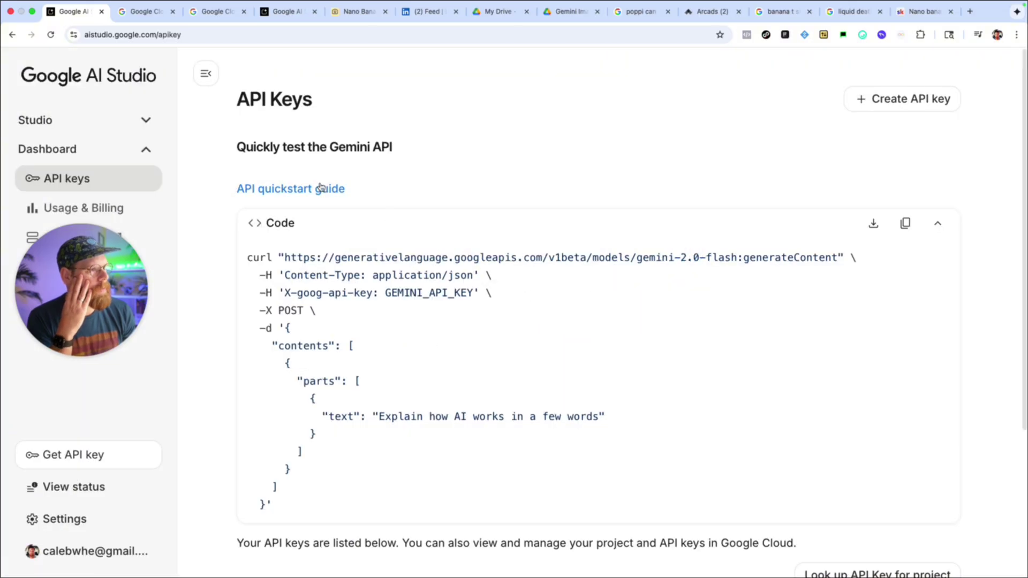
# Step: Switch to the Google Cloud billing tab and highlight the console's site address
pyautogui.click(145, 11)
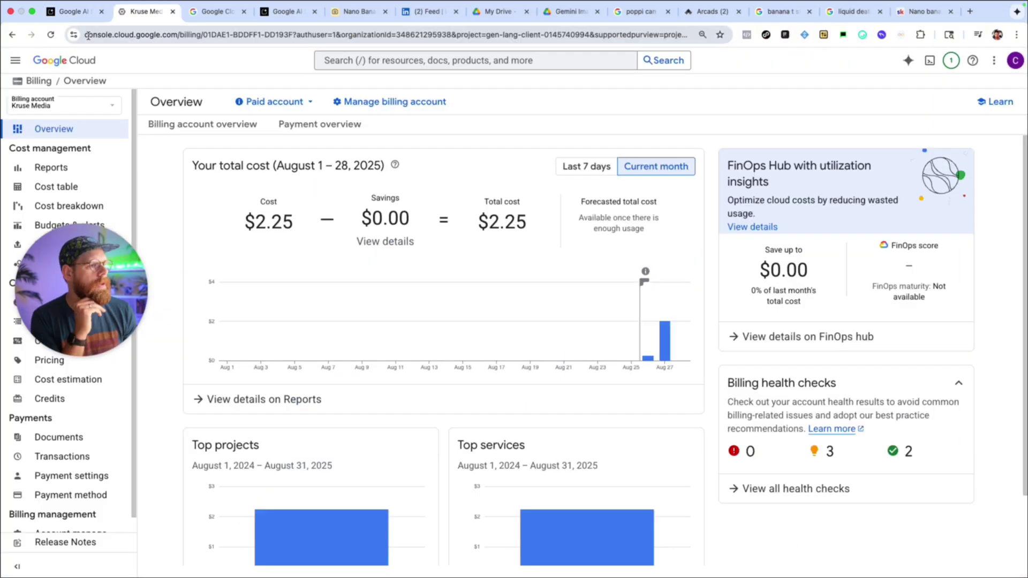
pyautogui.click(109, 34)
pyautogui.click(110, 35)
pyautogui.moveTo(91, 35); pyautogui.dragTo(202, 38)
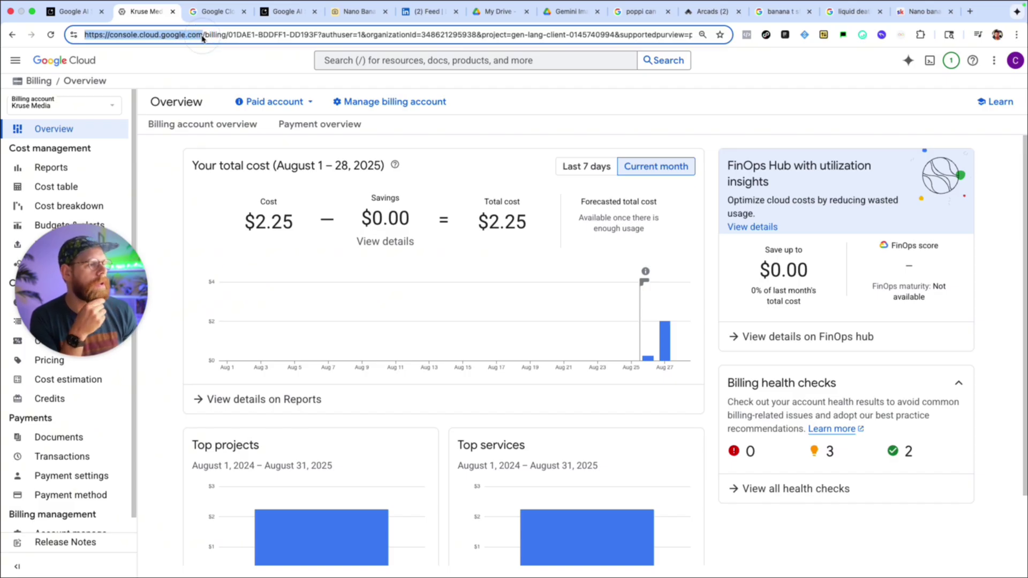
pyautogui.click(202, 35)
# Step: View the paid billing account's details, then review the $2.25 current-month cost tiles
pyautogui.click(273, 101)
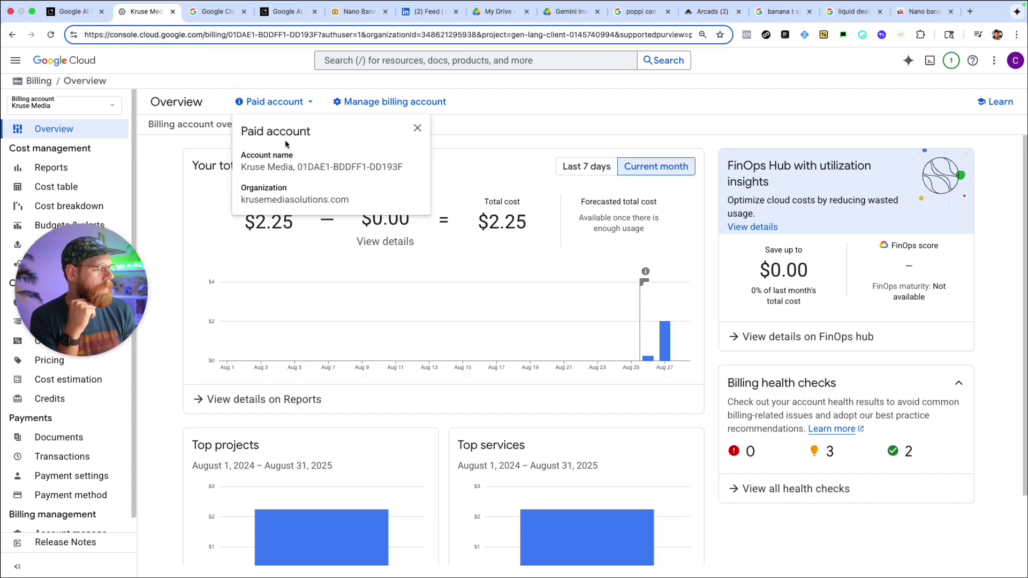
pyautogui.click(351, 377)
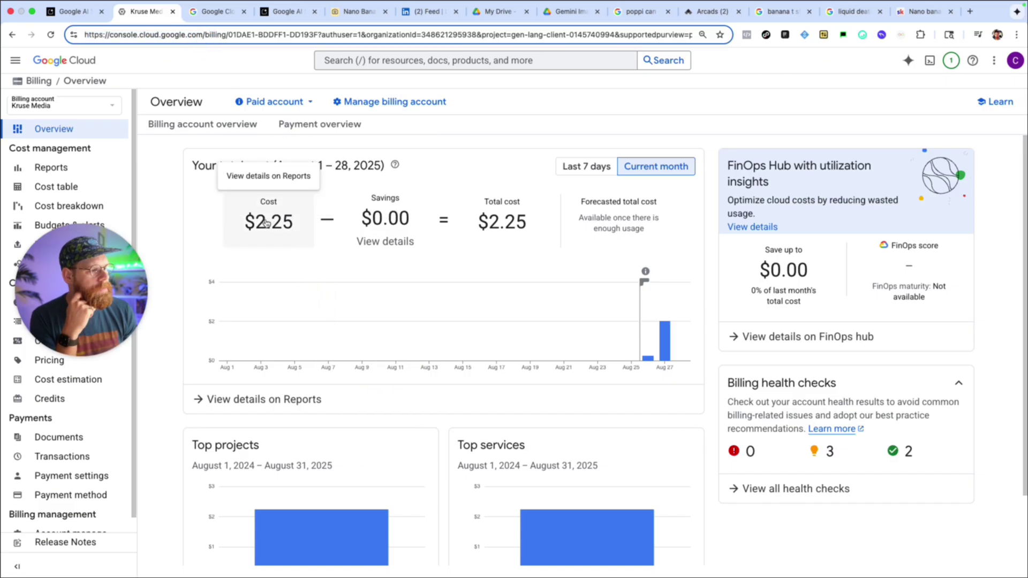
pyautogui.click(168, 232)
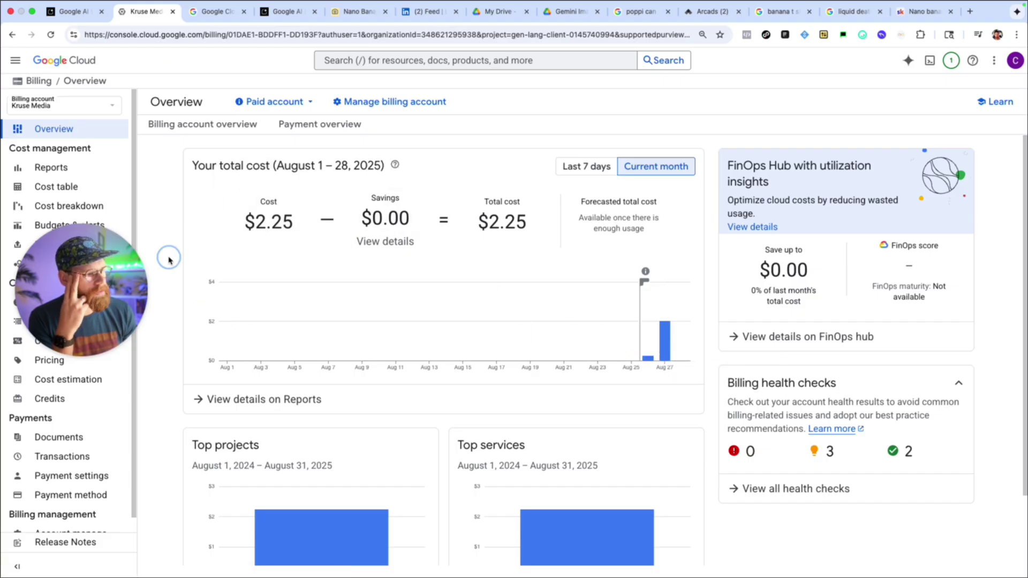
pyautogui.scroll(-1, 147, 215)
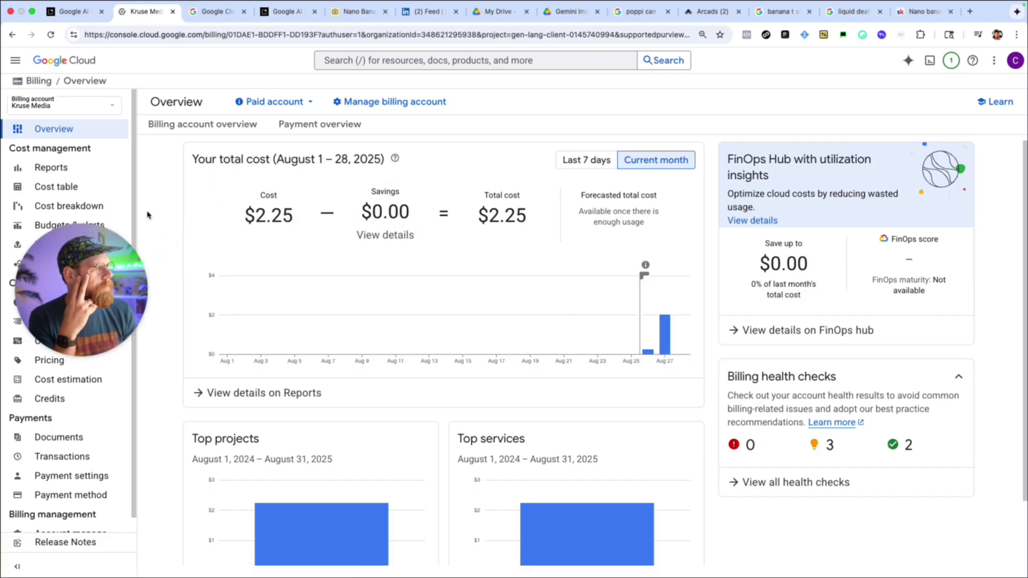
pyautogui.scroll(1, 147, 215)
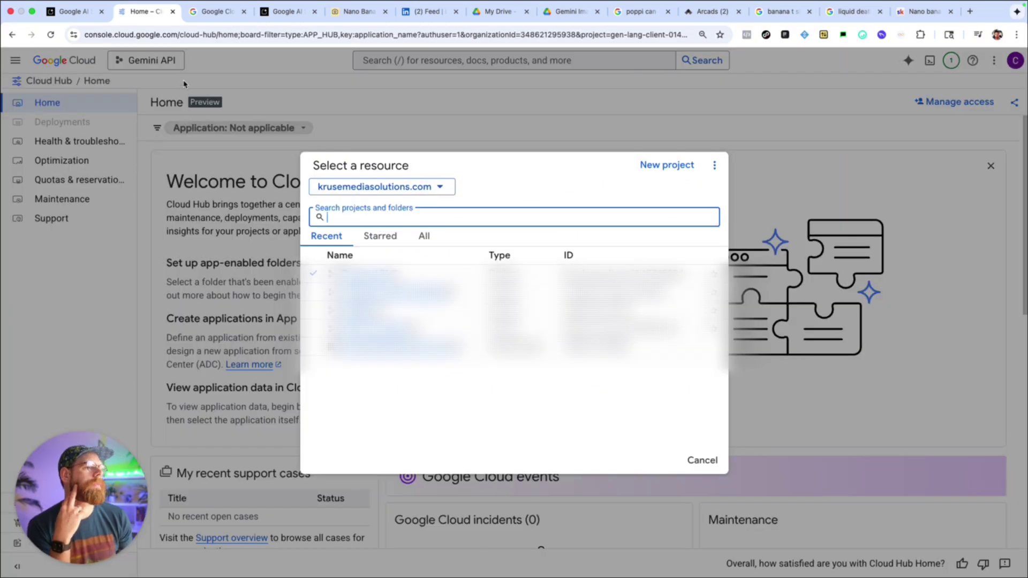
# Step: From Cloud Hub Home, open the Gemini API project picker's Select a resource dialog
pyautogui.click(215, 63)
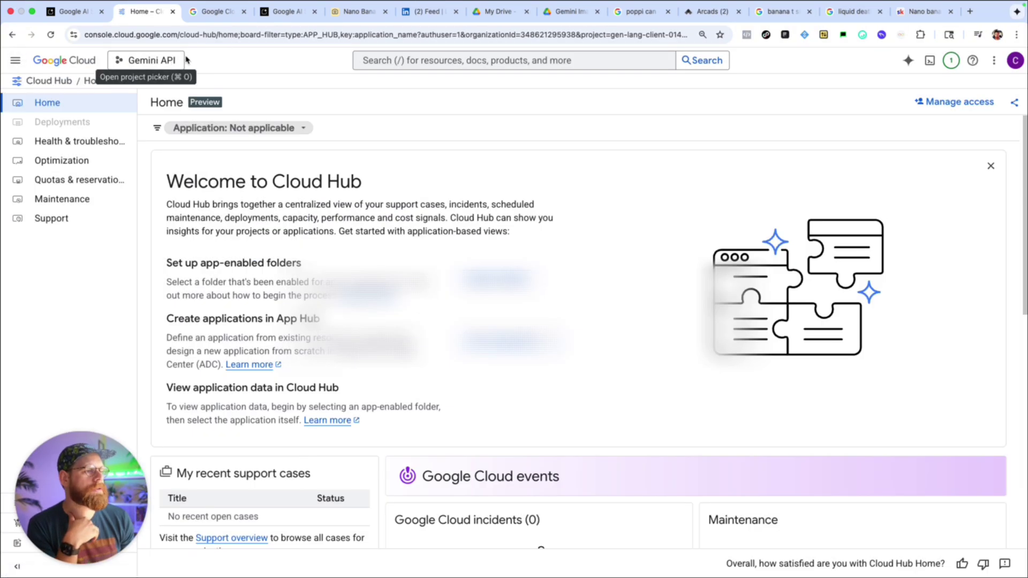
pyautogui.click(134, 64)
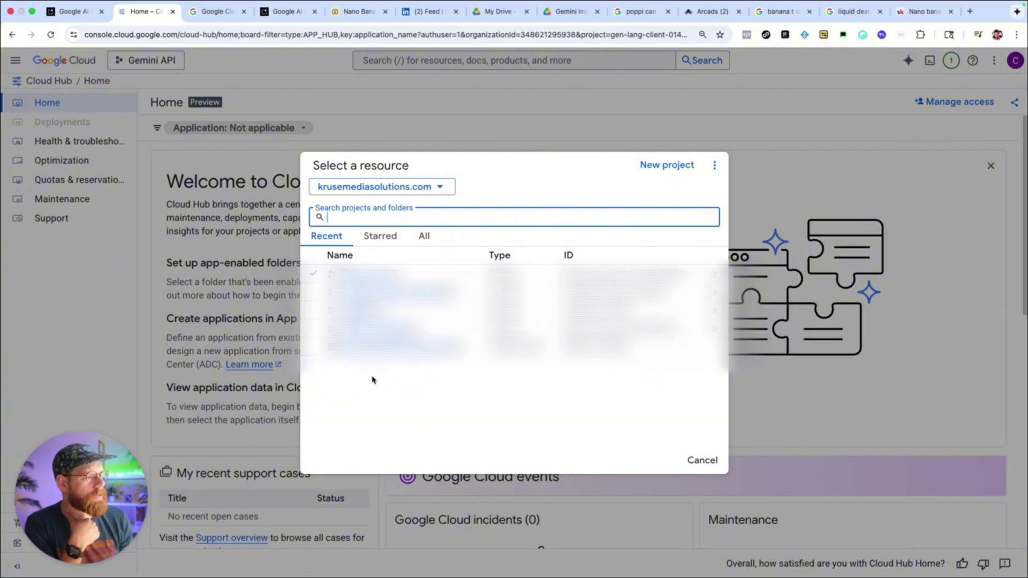
# Step: Close the project picker and scroll AI Studio's API Keys page to the Free-plan Gemini key
pyautogui.click(297, 95)
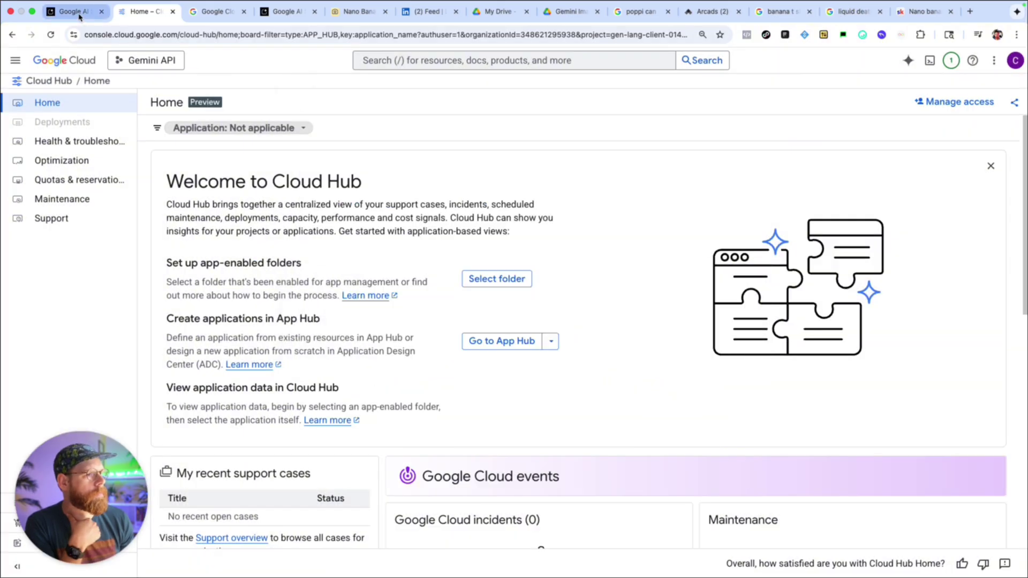
pyautogui.click(76, 11)
pyautogui.scroll(-3, 255, 301)
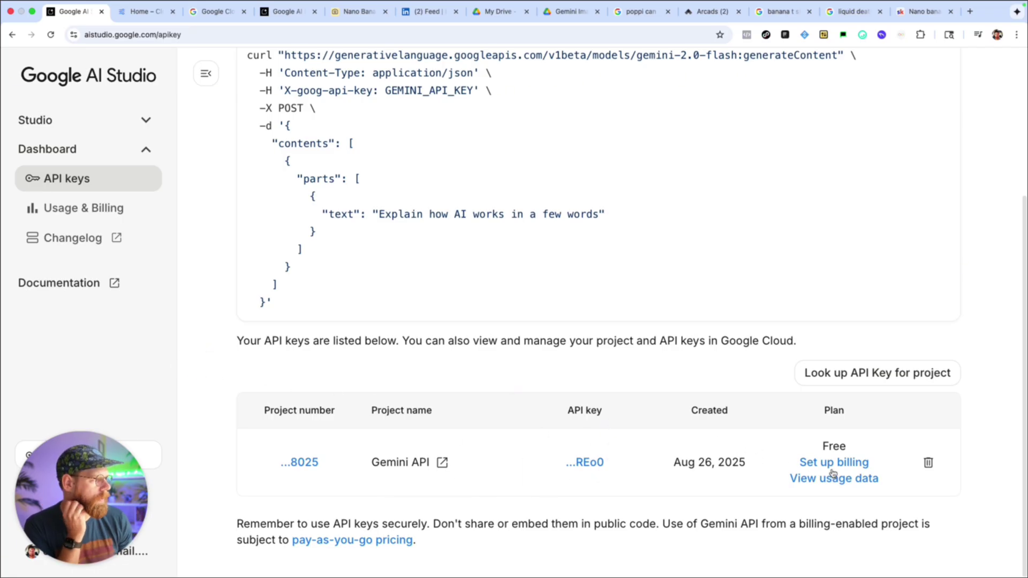
pyautogui.moveTo(843, 446); pyautogui.dragTo(816, 446)
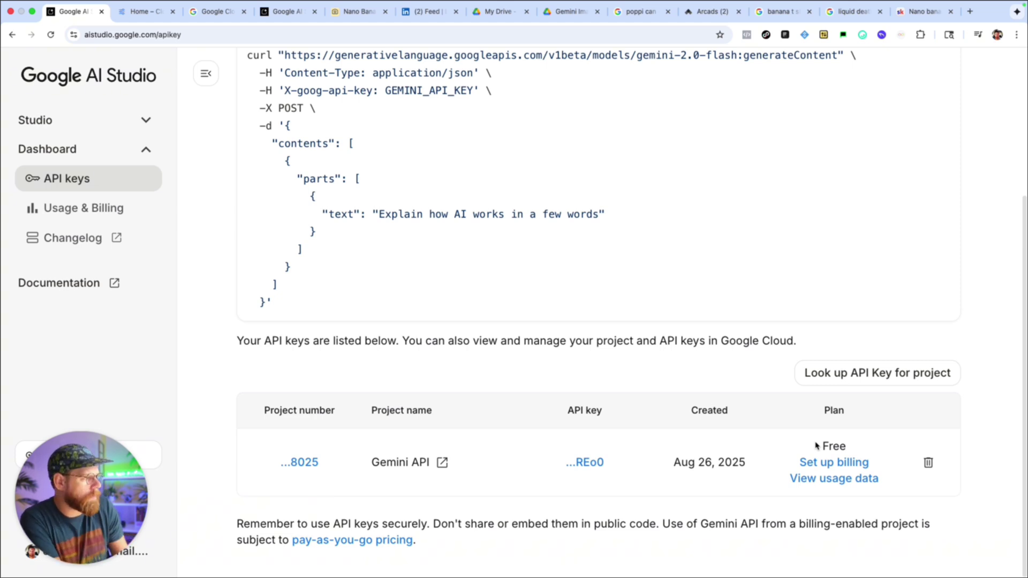
# Step: Start Set up billing for the Gemini API key, view the free-trial page, then return to AI Studio
pyautogui.click(826, 462)
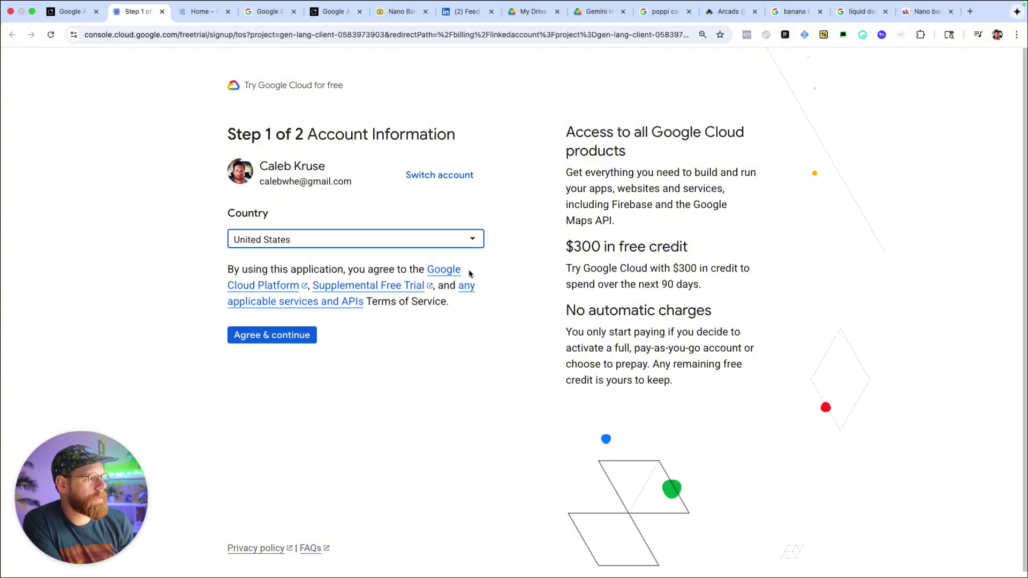
pyautogui.scroll(-1, 450, 393)
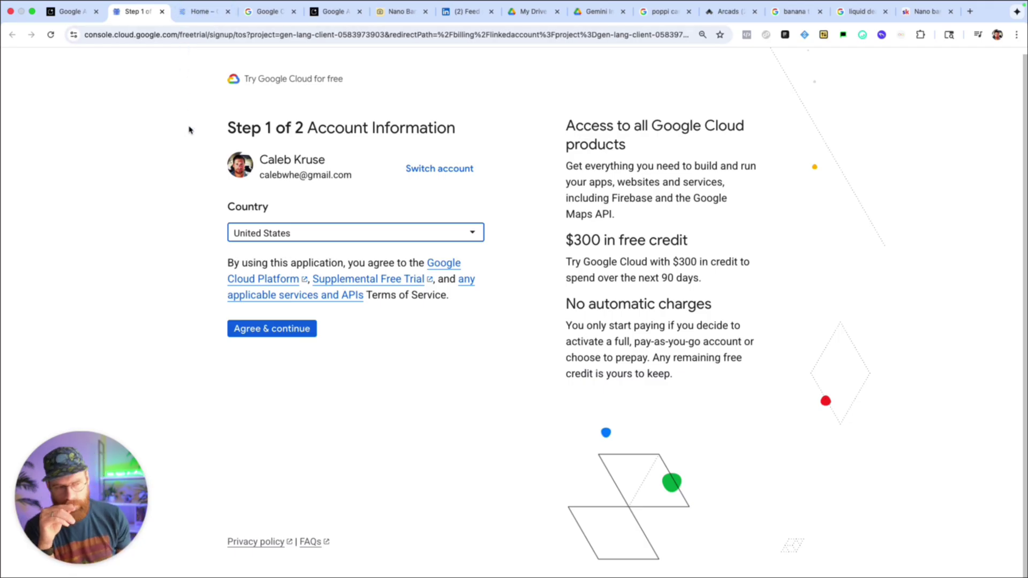
pyautogui.click(80, 11)
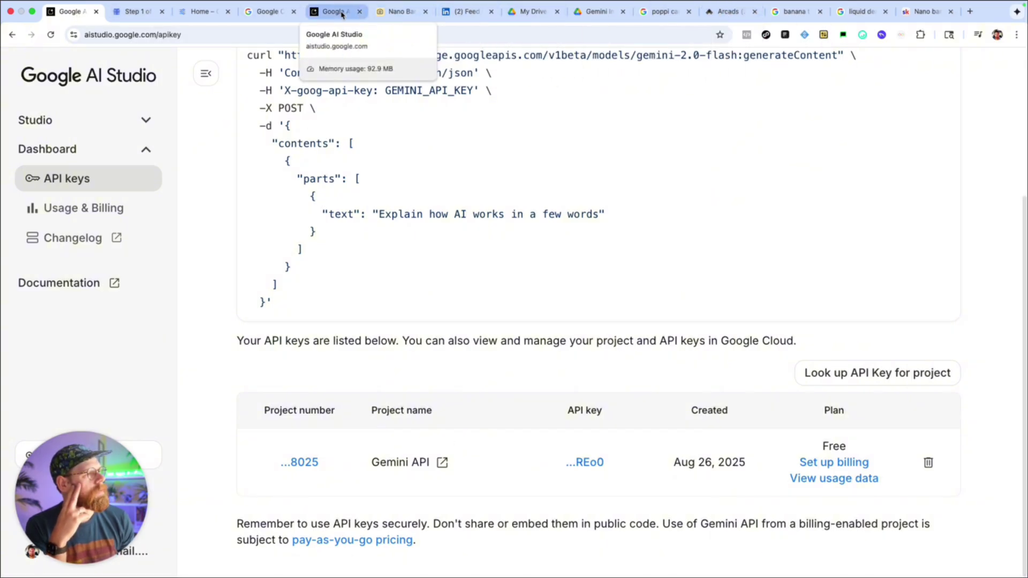
# Step: Review the Gemini and imagebb records in the Airtable API Keys table
pyautogui.click(399, 11)
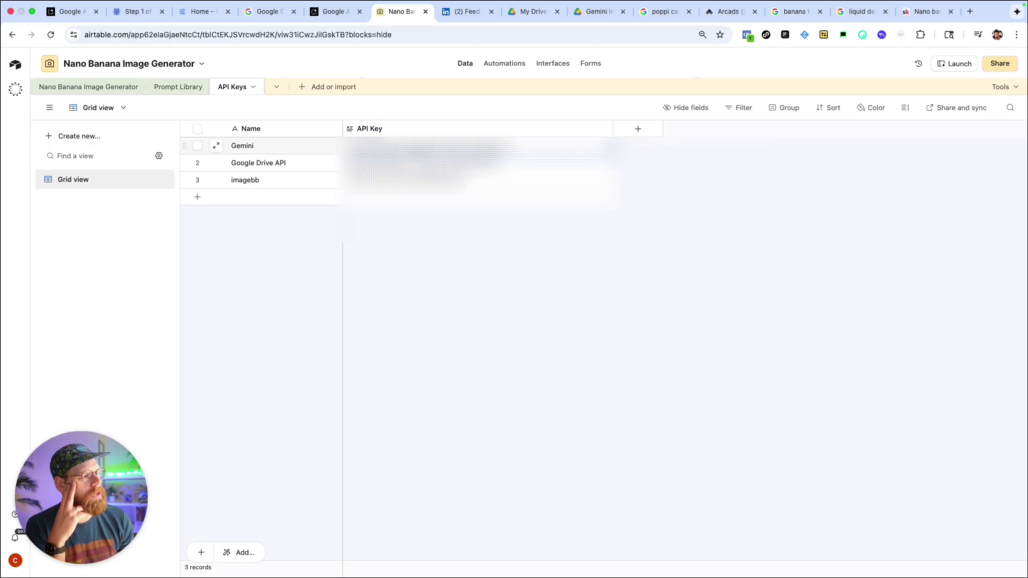
pyautogui.click(248, 145)
pyautogui.click(395, 144)
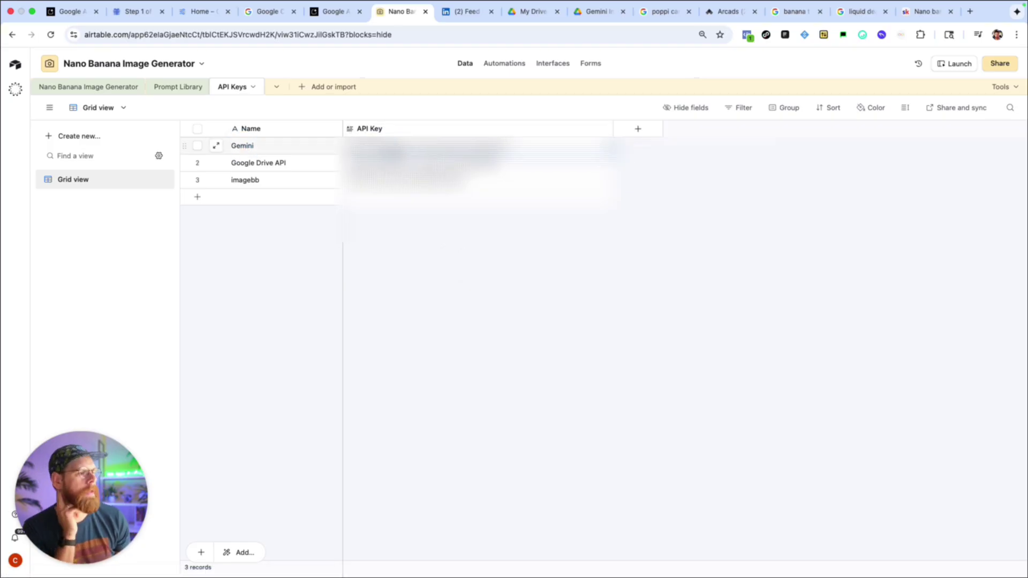
pyautogui.click(320, 186)
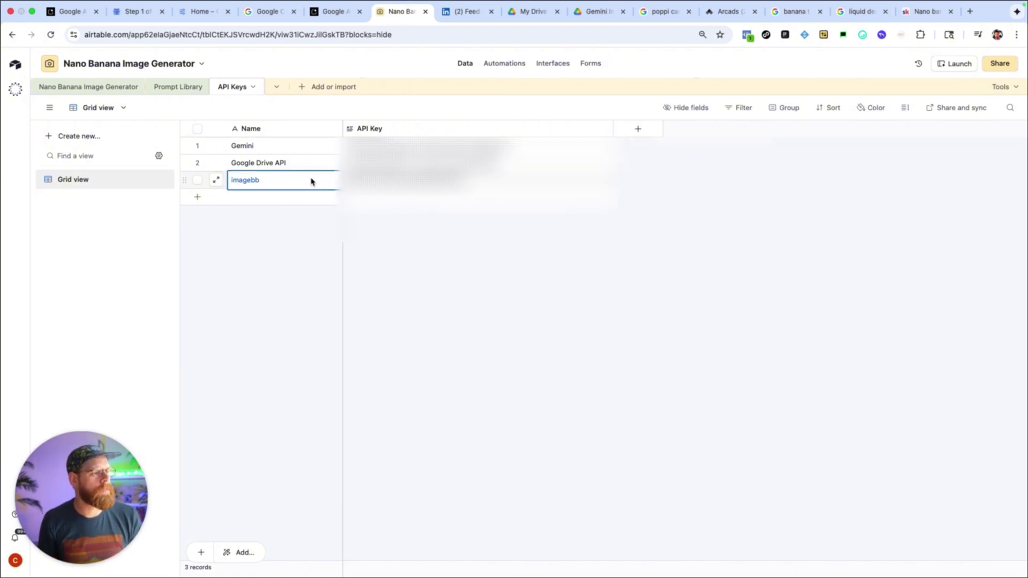
# Step: Bring up the api.imgbb.com page and select its full web address
pyautogui.click(931, 11)
pyautogui.click(92, 35)
pyautogui.click(92, 36)
pyautogui.tripleClick(104, 38)
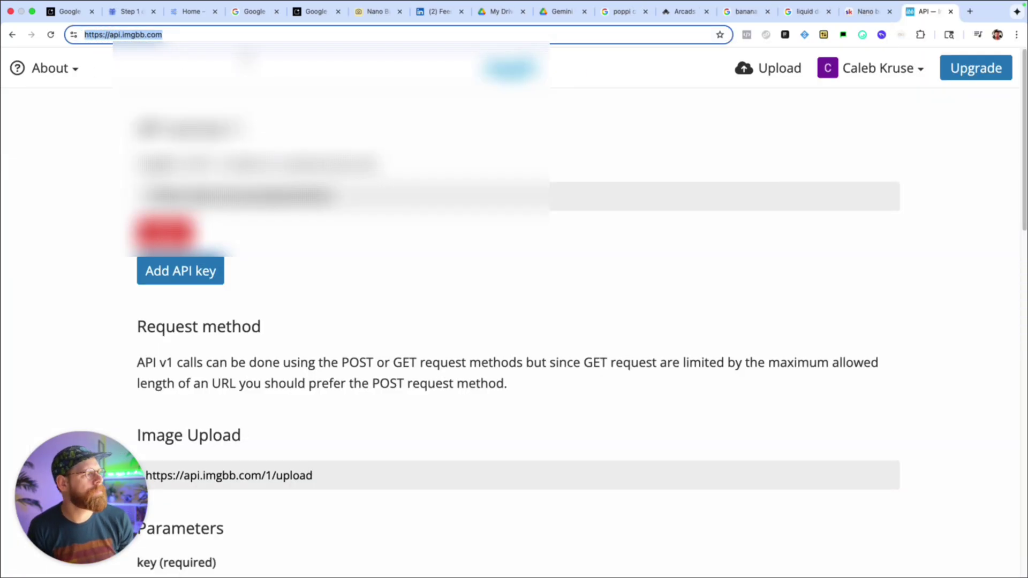
# Step: Copy the ImgBB API key and check it against Airtable's imagebb API Key value
pyautogui.click(483, 131)
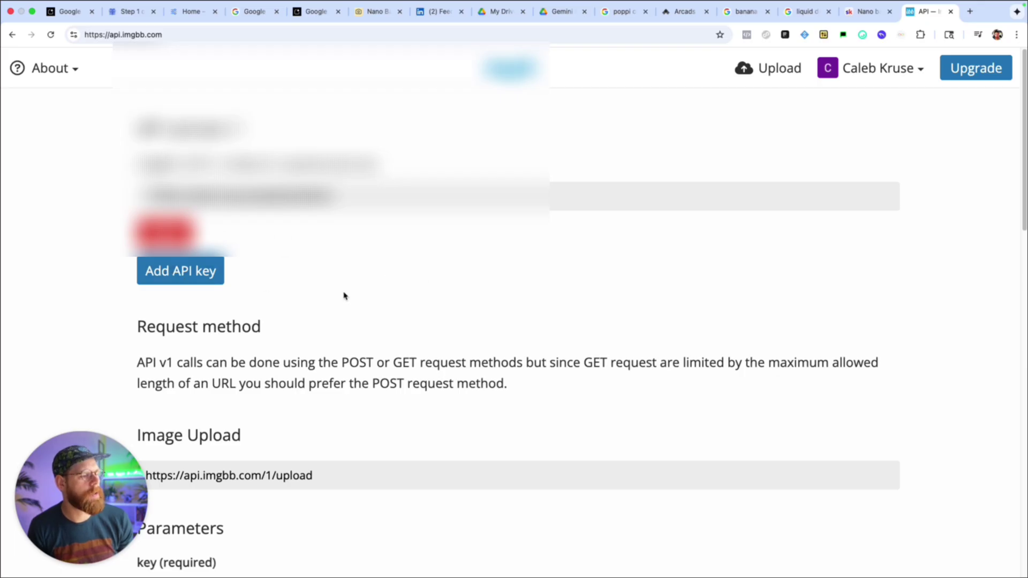
pyautogui.scroll(-12, 344, 292)
pyautogui.scroll(12, 345, 292)
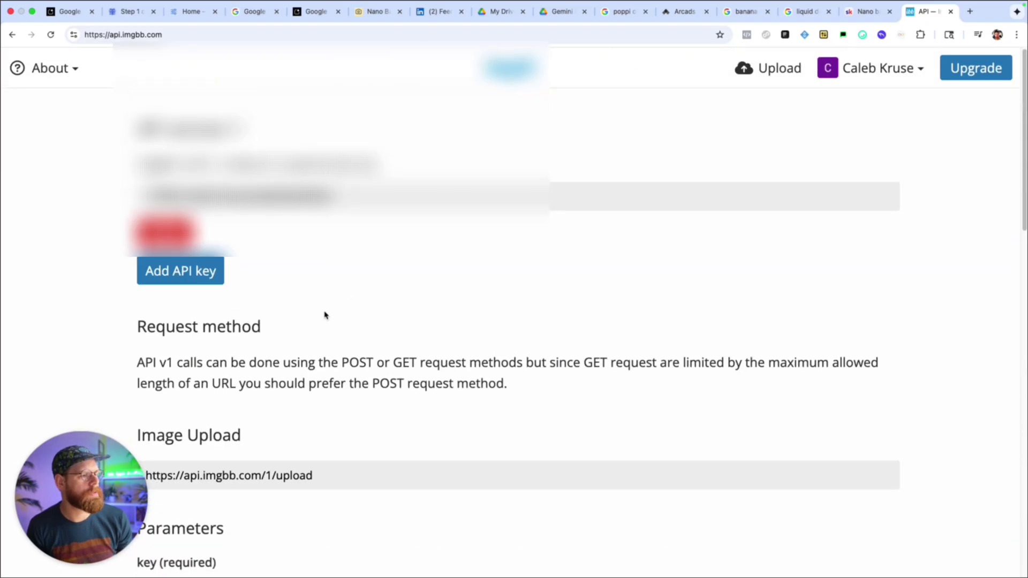
pyautogui.click(877, 196)
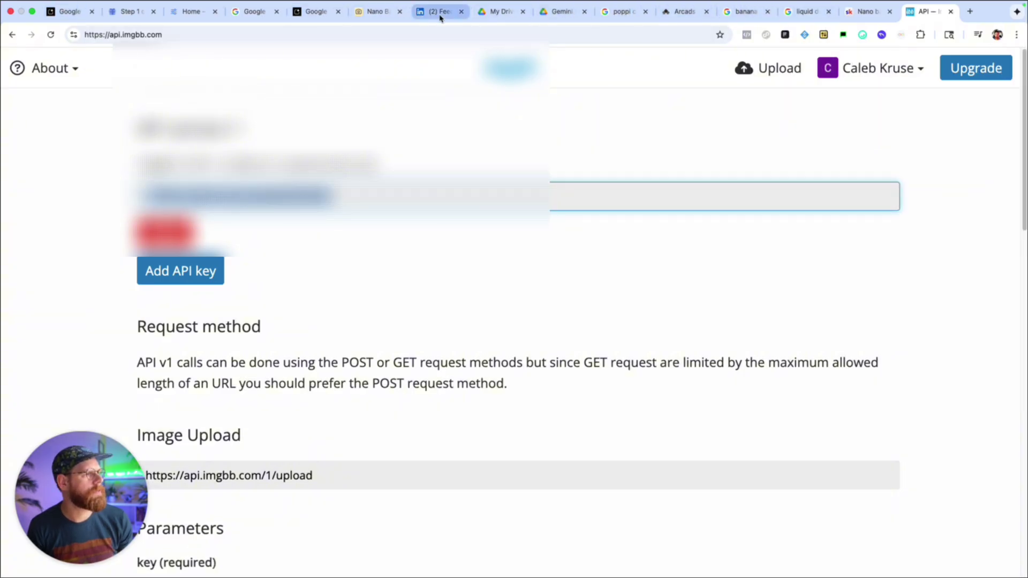
pyautogui.click(369, 12)
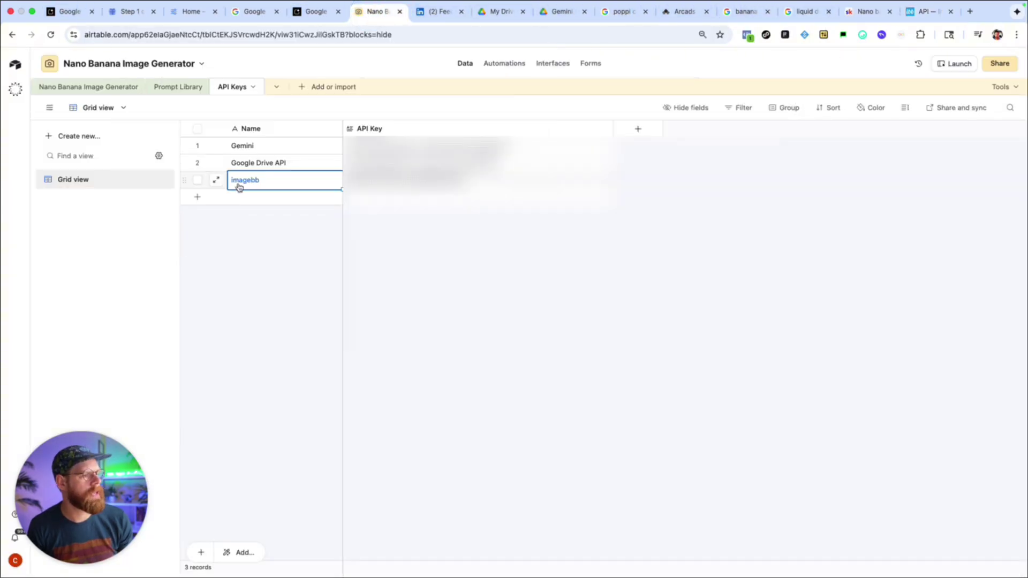
pyautogui.click(439, 185)
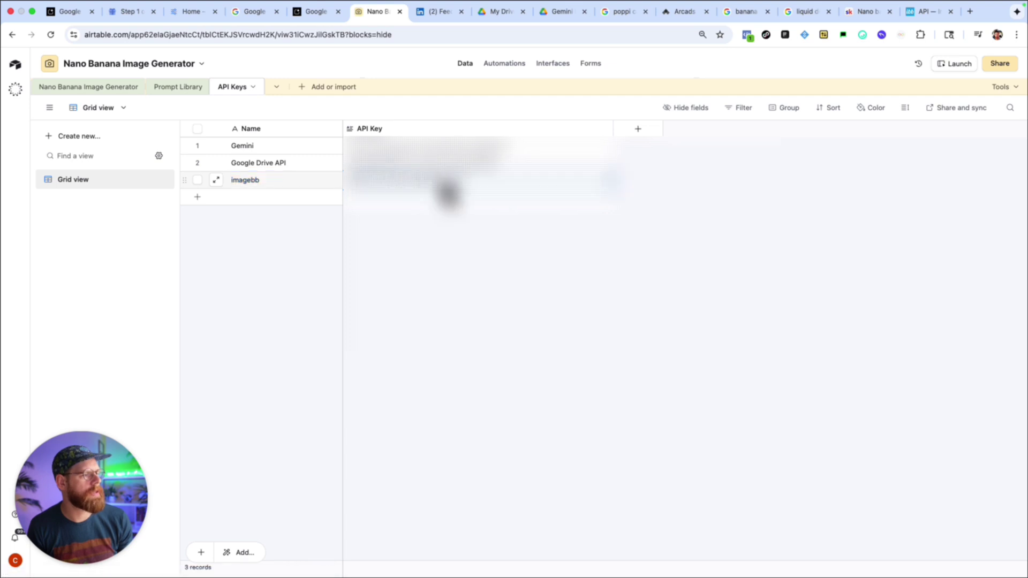
pyautogui.click(925, 11)
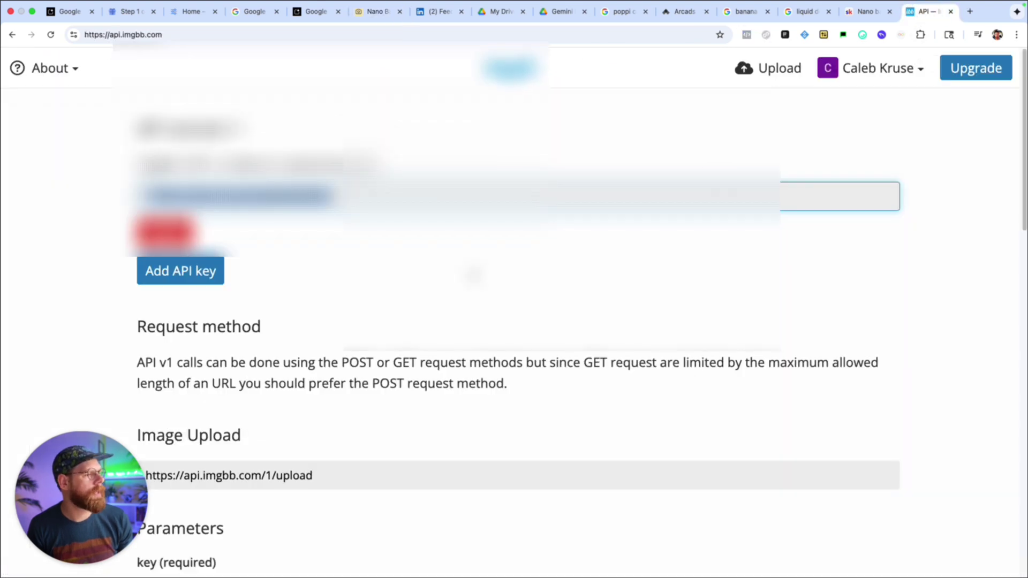
pyautogui.click(462, 280)
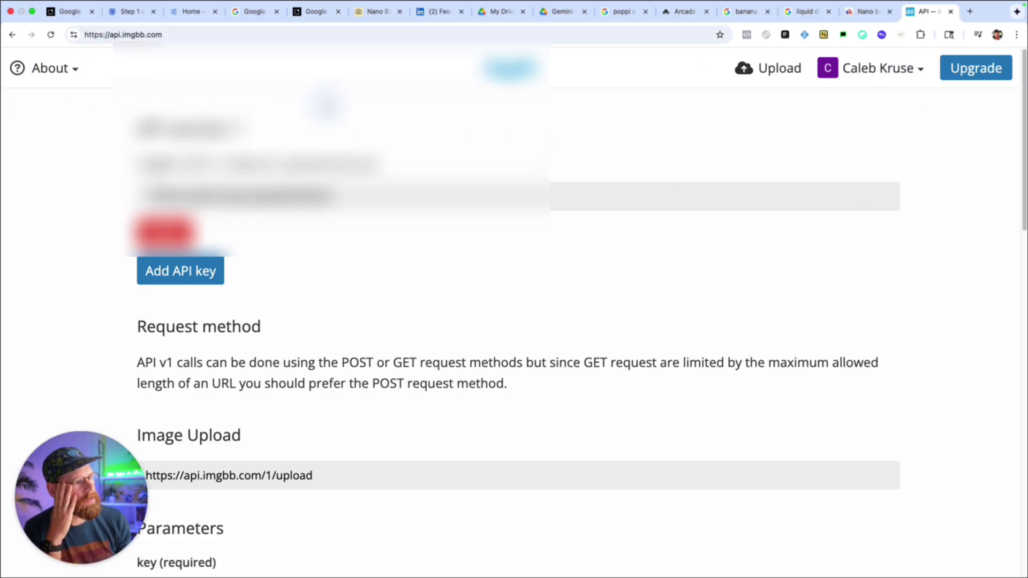
pyautogui.moveTo(433, 199)
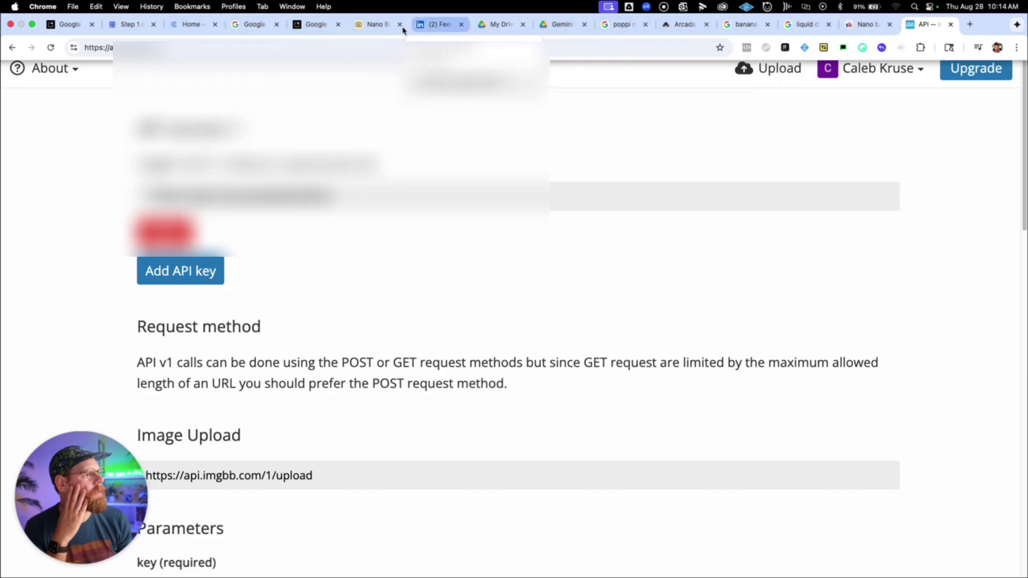
# Step: Open the Nano Banana Image Generator table and inspect row 7's prompt fields without linking anything
pyautogui.click(369, 24)
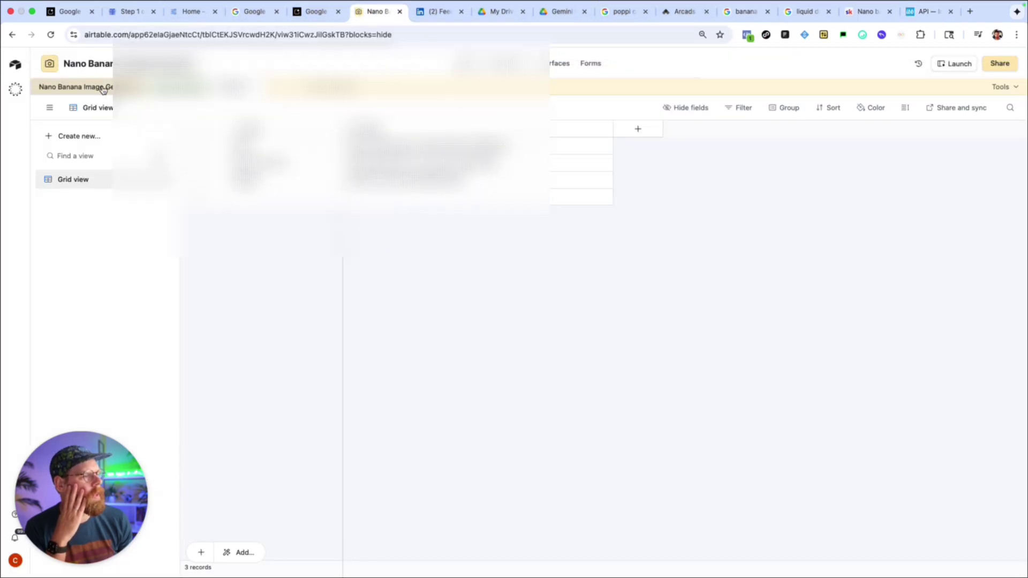
pyautogui.click(80, 87)
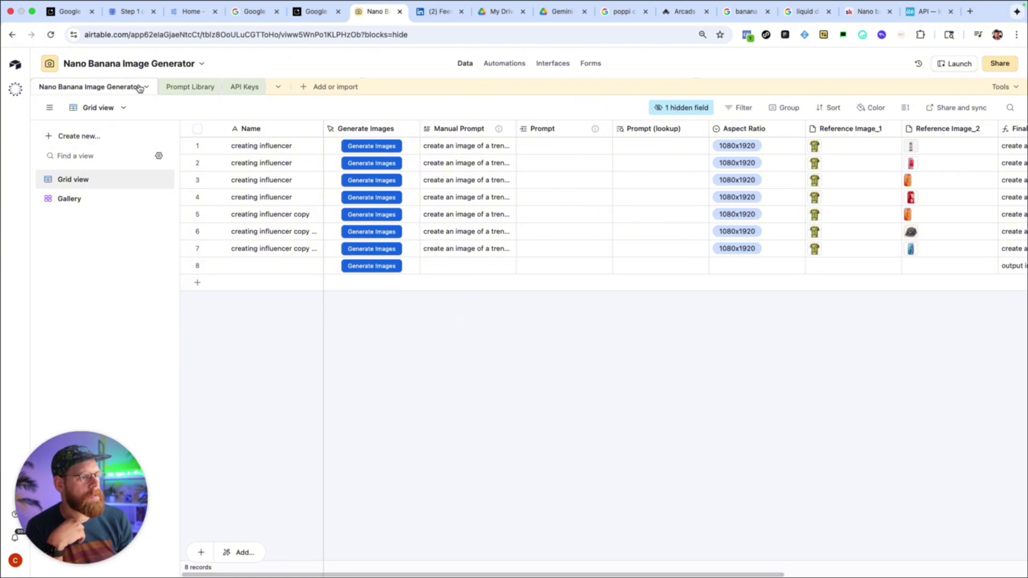
pyautogui.hscroll(5, 451, 217)
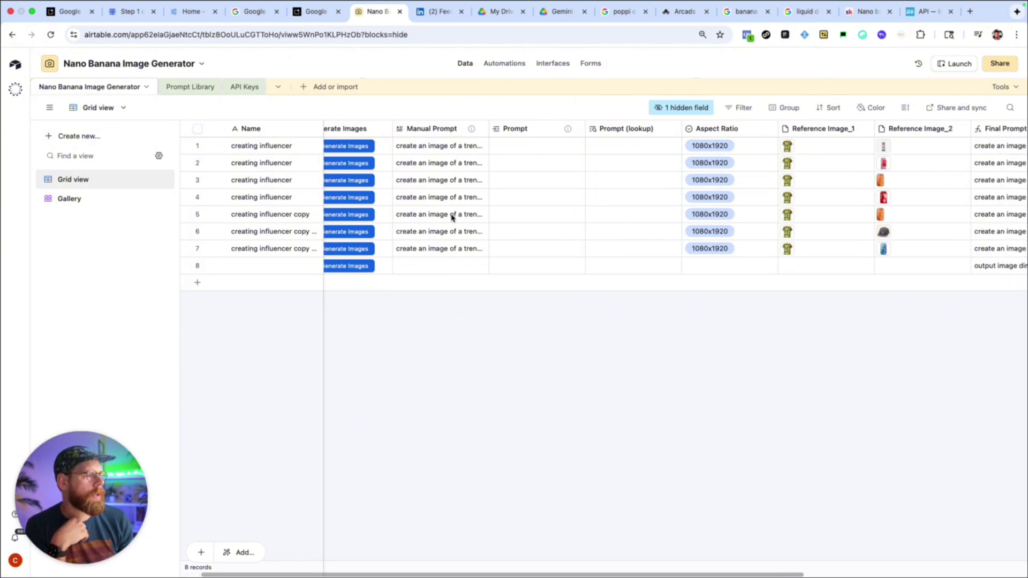
pyautogui.hscroll(-3, 452, 217)
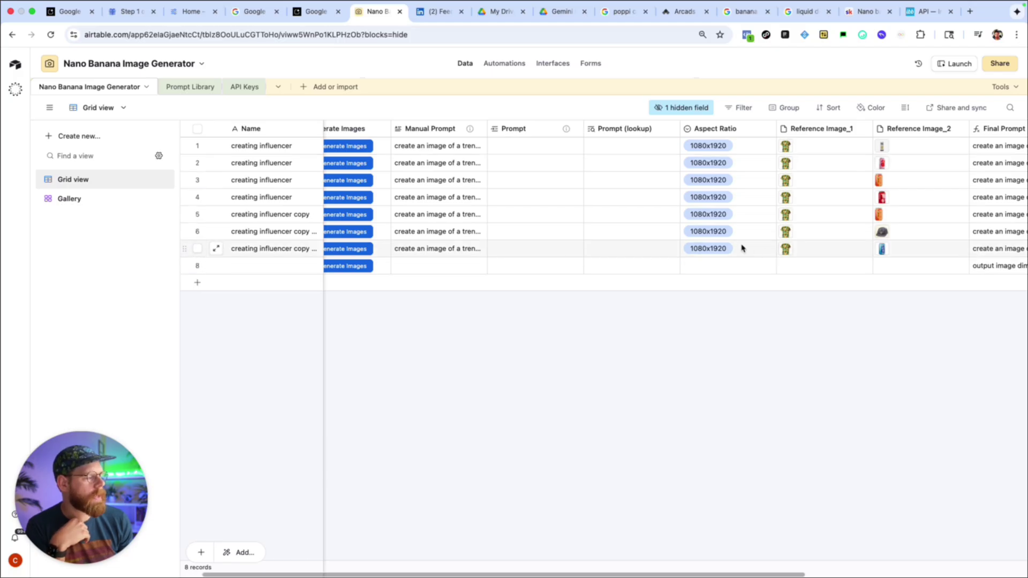
pyautogui.hscroll(2, 716, 241)
pyautogui.click(420, 249)
pyautogui.click(517, 250)
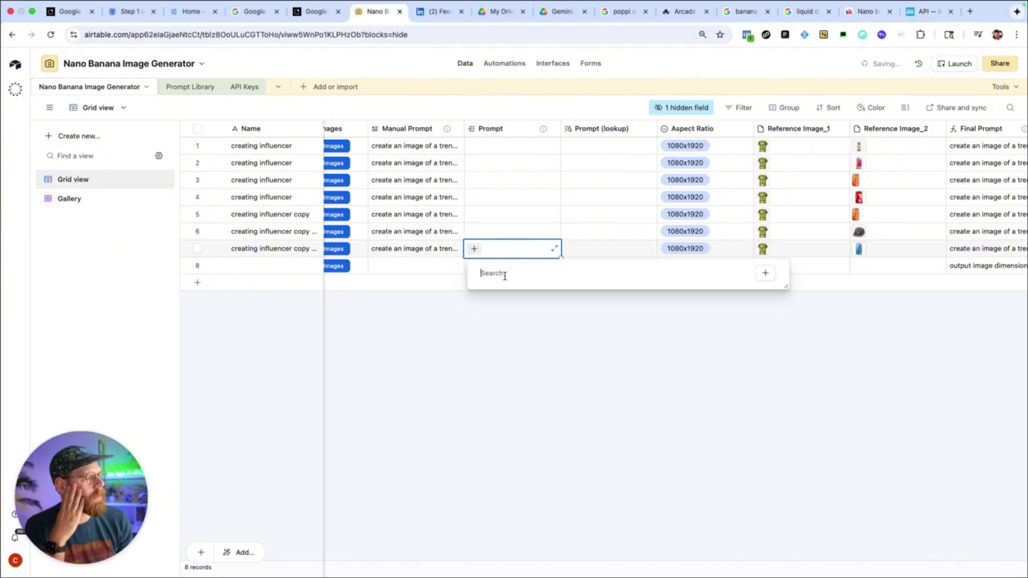
pyautogui.click(475, 249)
pyautogui.click(403, 378)
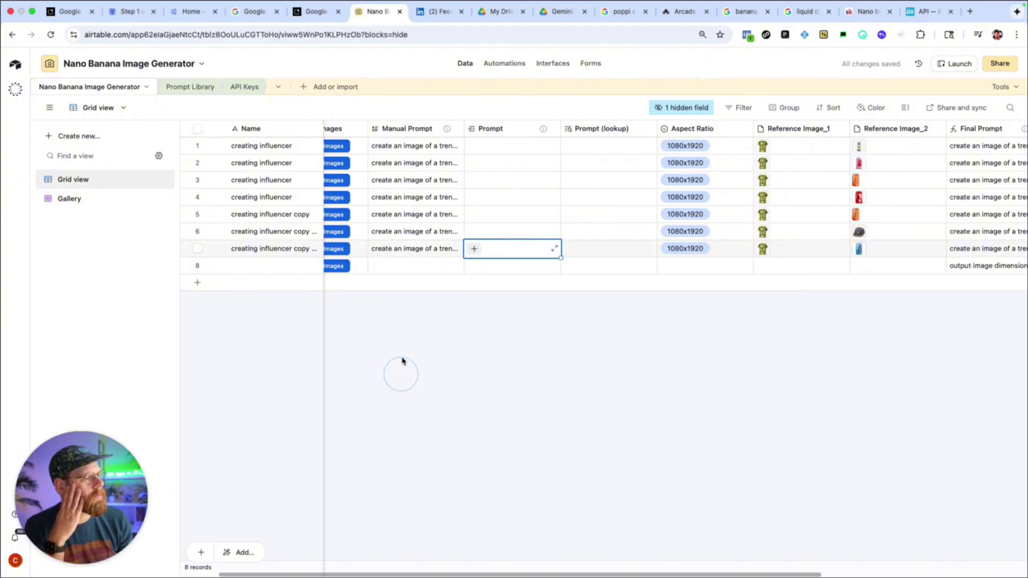
# Step: Widen the Manual Prompt column and read through several records' manual prompts
pyautogui.moveTo(464, 128); pyautogui.dragTo(567, 128)
pyautogui.click(501, 152)
pyautogui.click(489, 182)
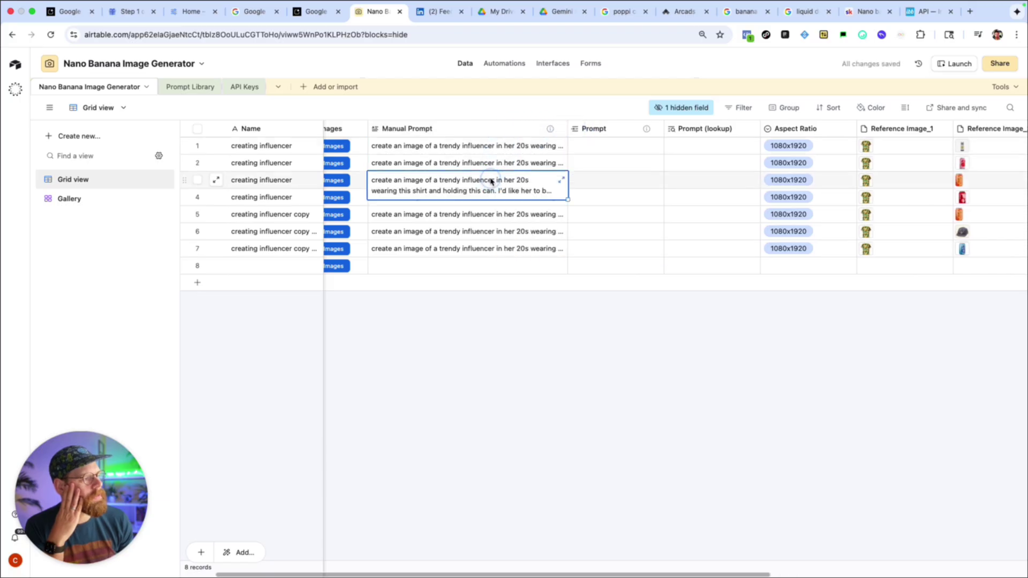
pyautogui.click(485, 214)
pyautogui.click(485, 248)
pyautogui.click(613, 162)
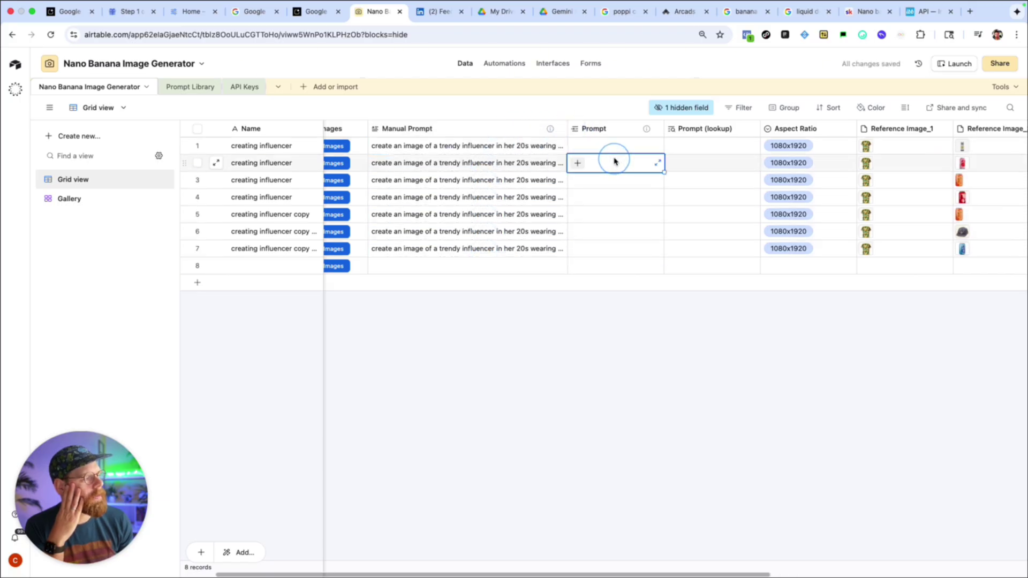
pyautogui.click(577, 163)
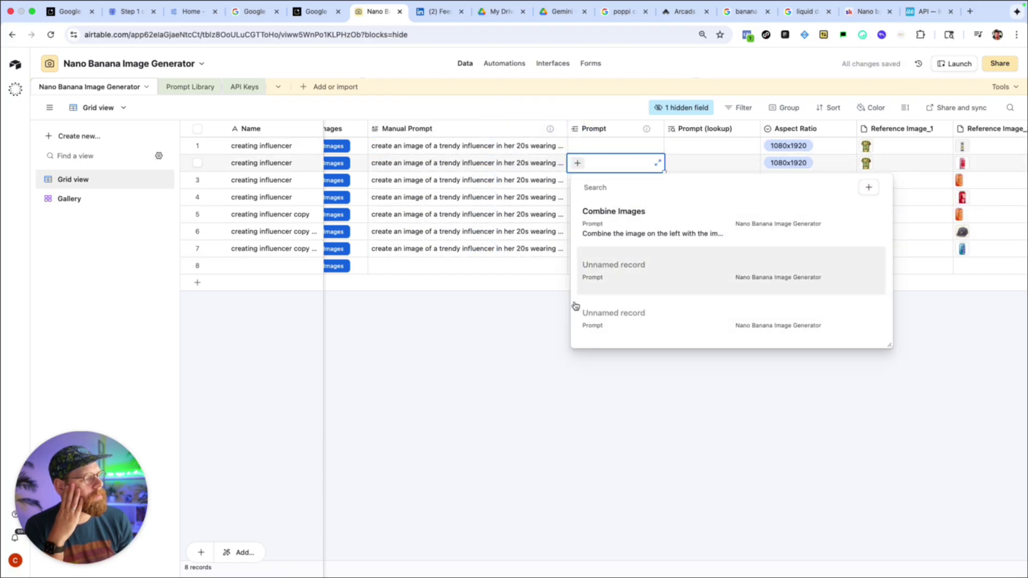
pyautogui.press('Escape')
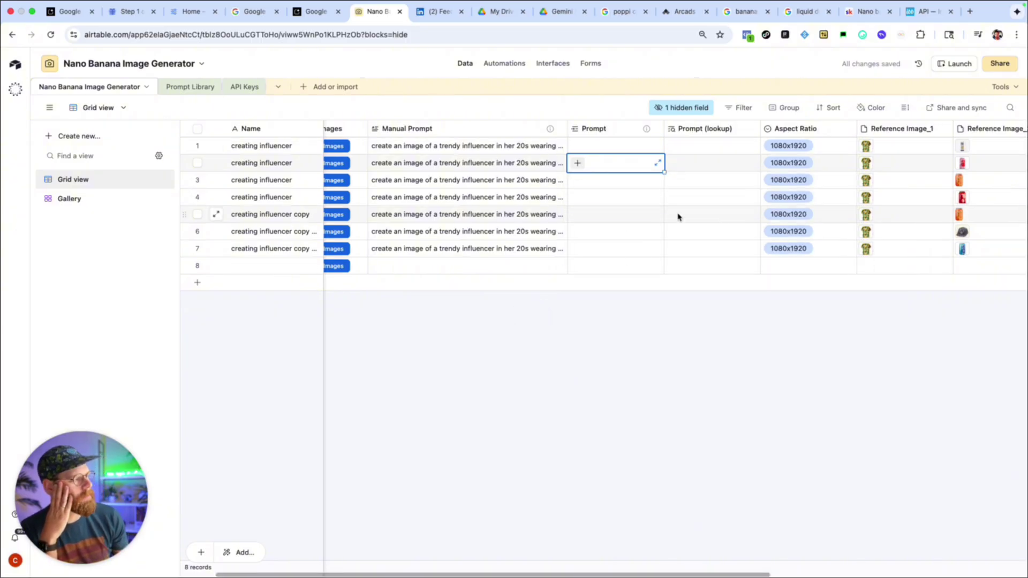
# Step: Drag the Improve Prompt column to sit right after Prompt (lookup)
pyautogui.hscroll(-2, 560, 198)
pyautogui.hscroll(2, 558, 200)
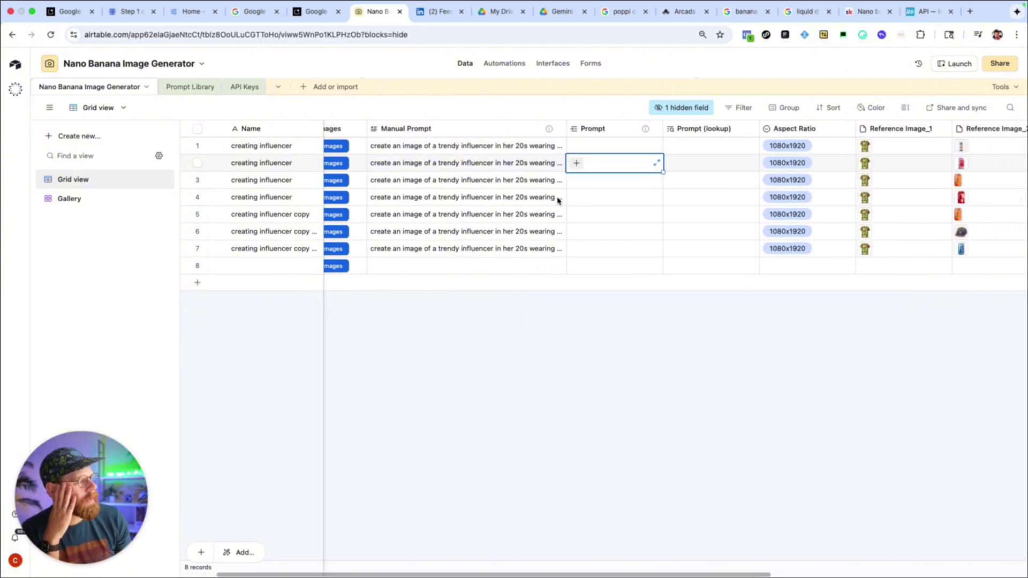
pyautogui.hscroll(8, 557, 200)
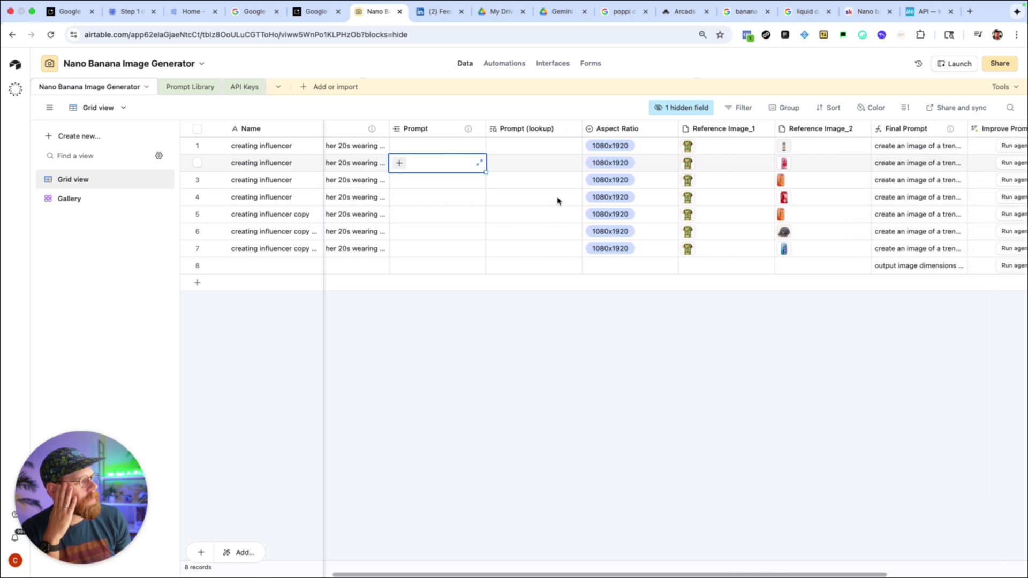
pyautogui.hscroll(8, 557, 200)
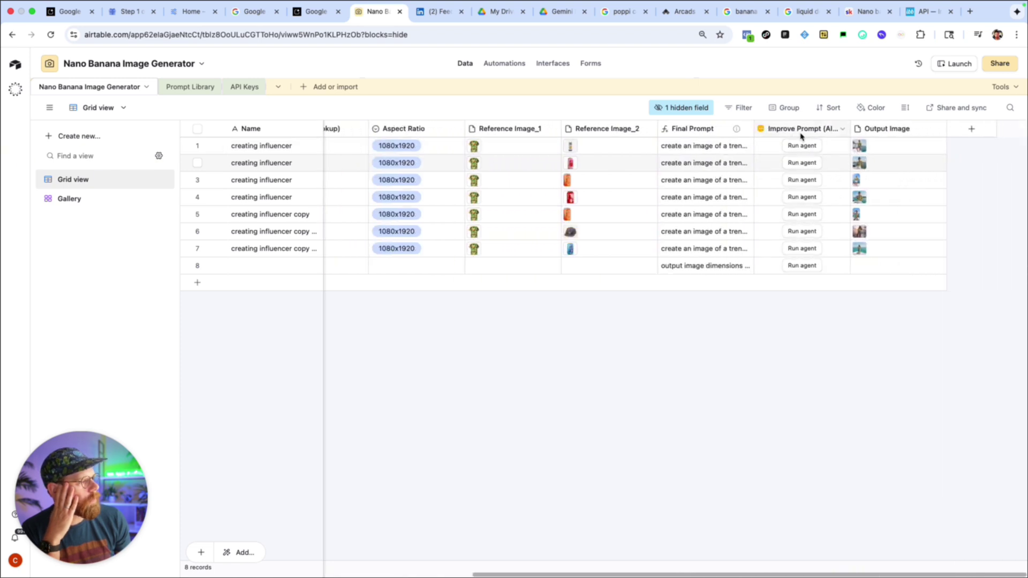
pyautogui.moveTo(806, 135)
pyautogui.mouseDown()
pyautogui.moveTo(315, 137)
pyautogui.moveTo(801, 141)
pyautogui.mouseUp()
pyautogui.hscroll(3, 819, 145)
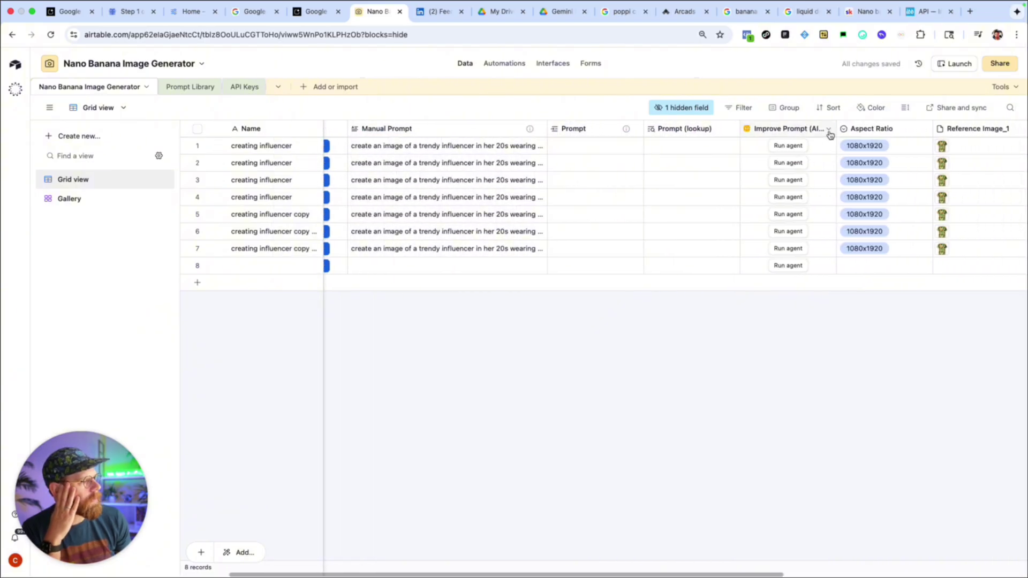
# Step: Review the Improve Prompt agent's custom instructions and close the settings without saving
pyautogui.click(828, 131)
pyautogui.click(791, 156)
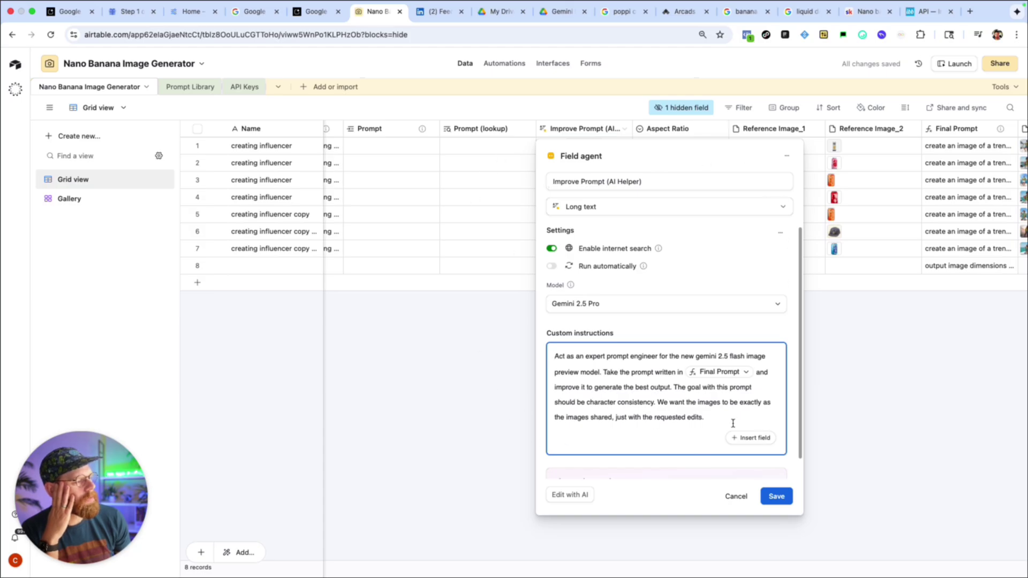
pyautogui.moveTo(553, 358); pyautogui.dragTo(714, 423)
pyautogui.click(716, 425)
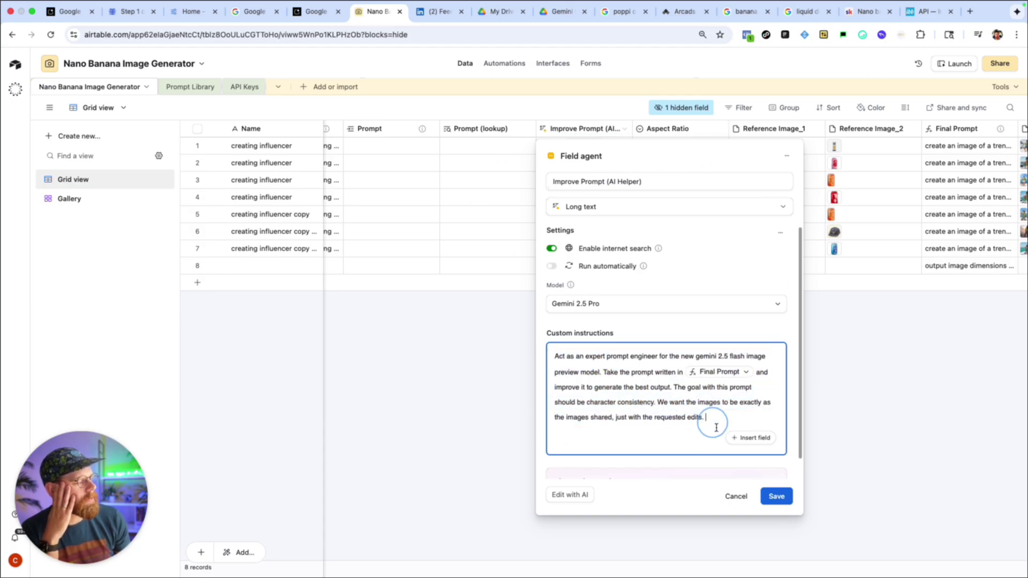
pyautogui.click(729, 499)
pyautogui.hscroll(-5, 472, 205)
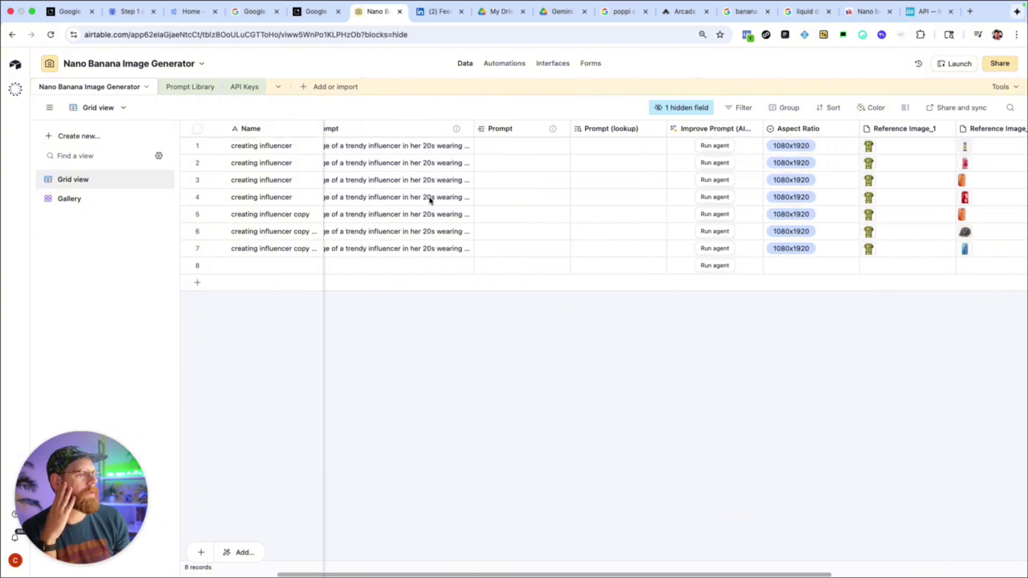
pyautogui.hscroll(2, 427, 198)
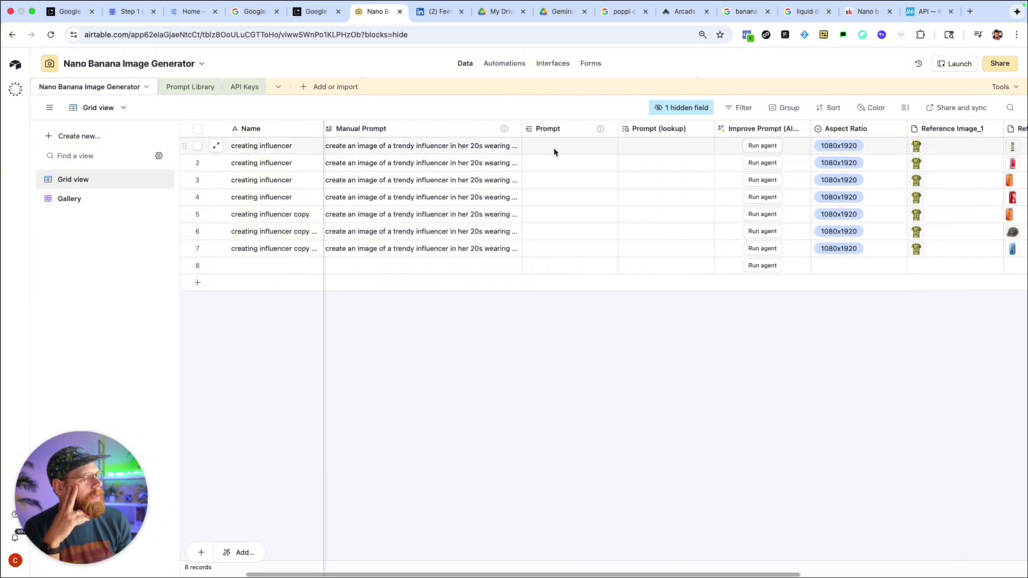
# Step: Run the Improve Prompt agent on record 1 and view its Final Prompt text
pyautogui.click(775, 147)
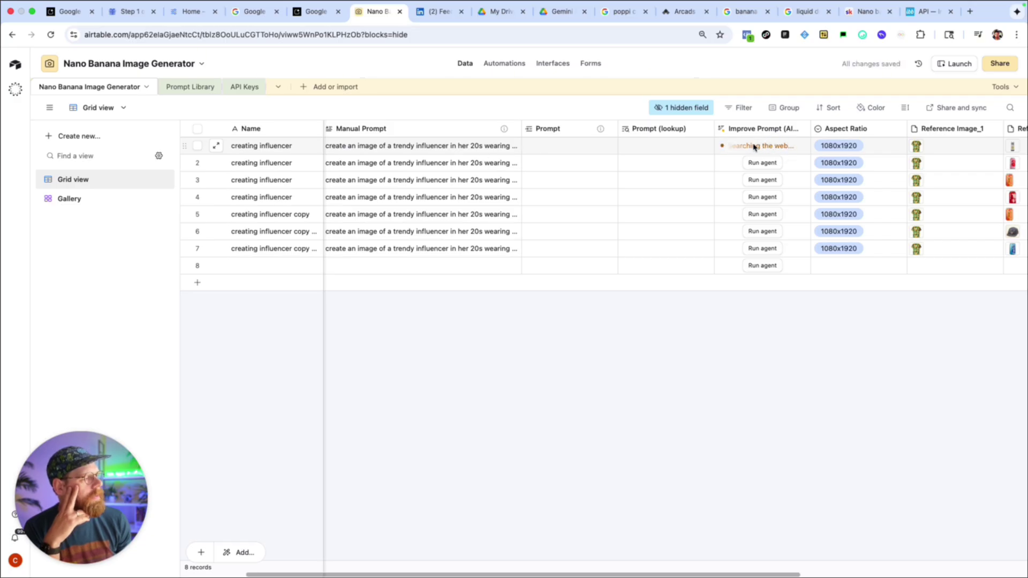
pyautogui.hscroll(-2, 744, 153)
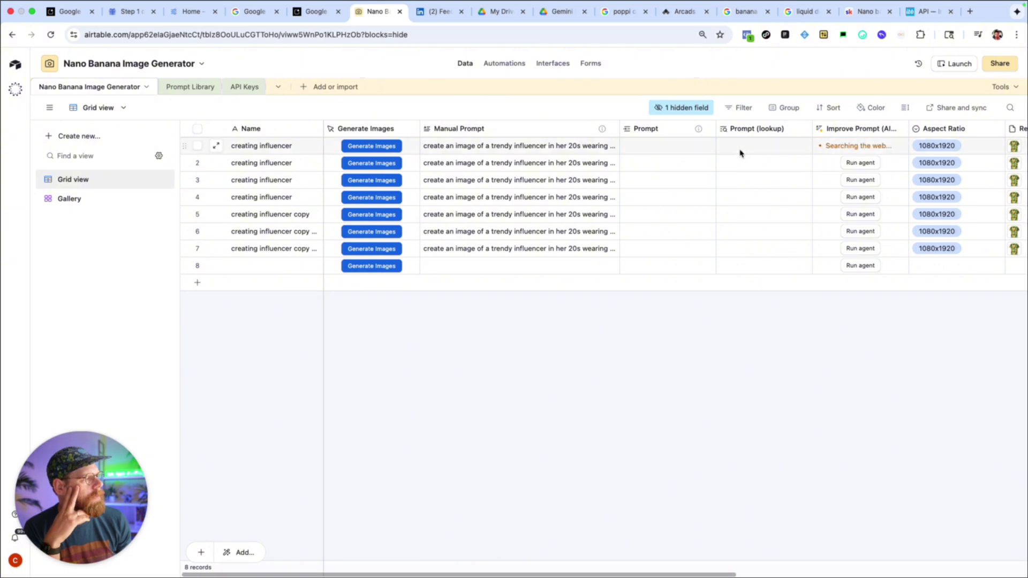
pyautogui.hscroll(5, 740, 153)
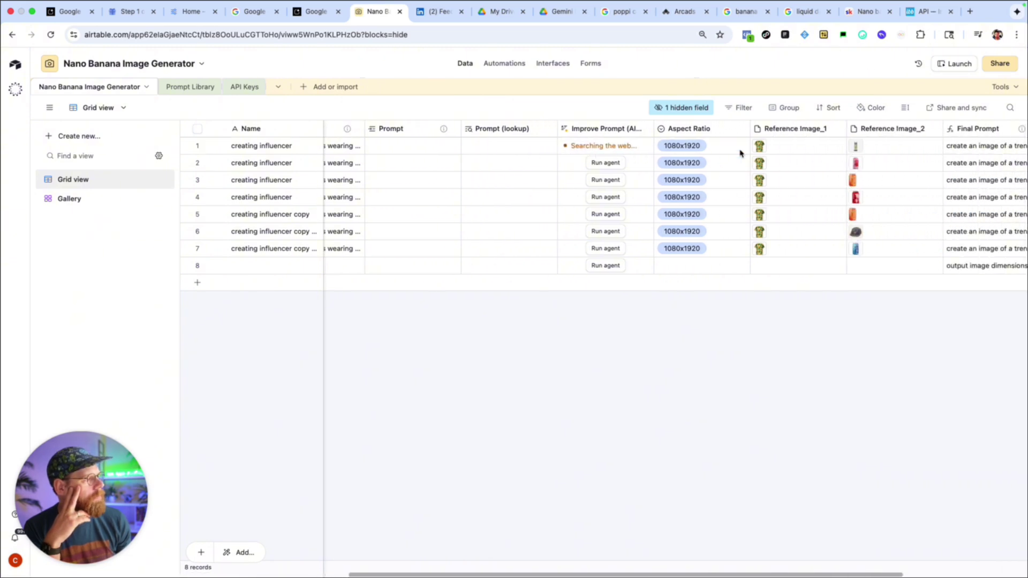
pyautogui.click(852, 146)
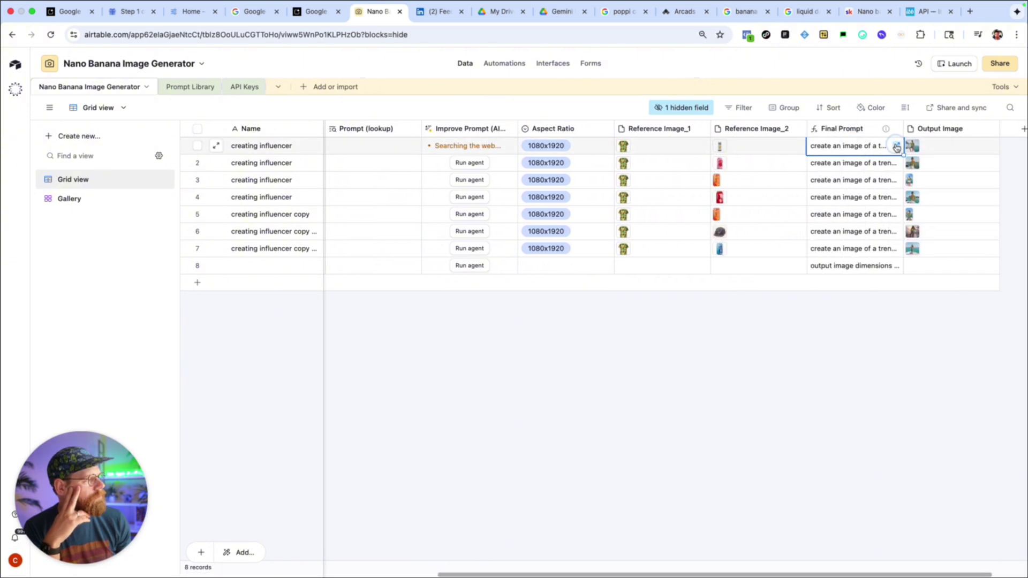
pyautogui.click(896, 146)
pyautogui.click(544, 367)
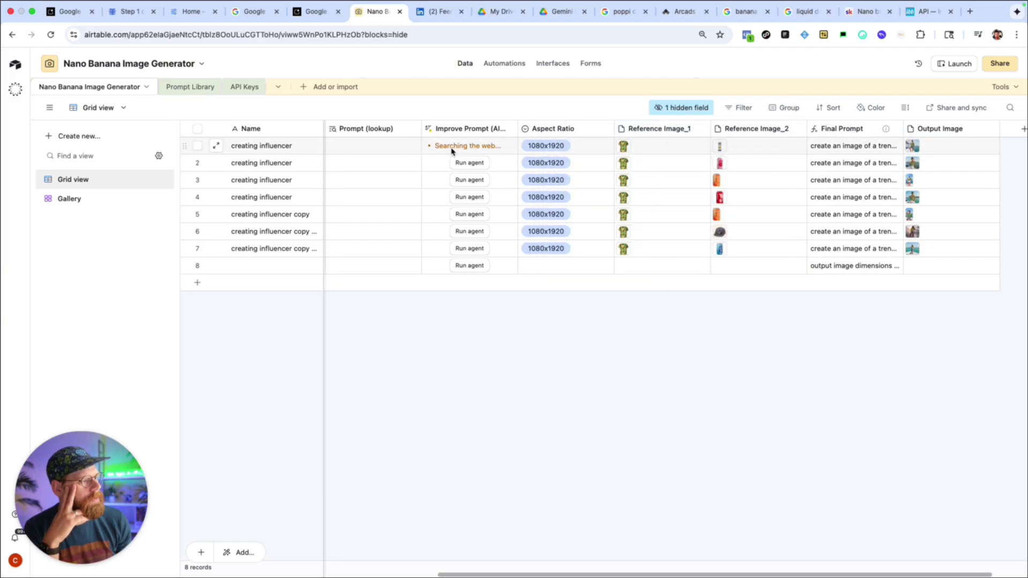
# Step: Check record 1's Aspect Ratio choices and leave it at 1080x1920
pyautogui.click(585, 144)
pyautogui.click(602, 144)
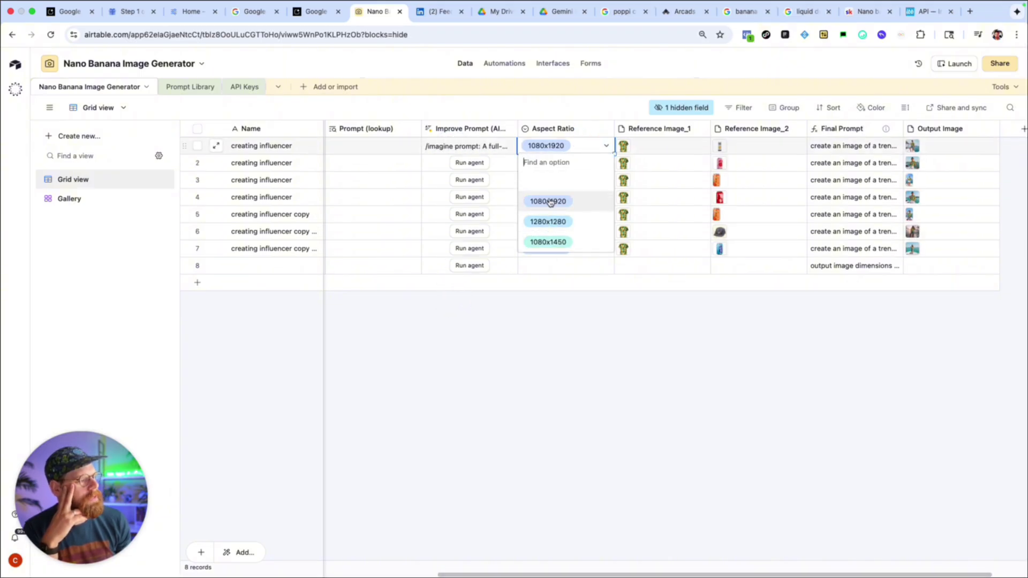
pyautogui.click(560, 297)
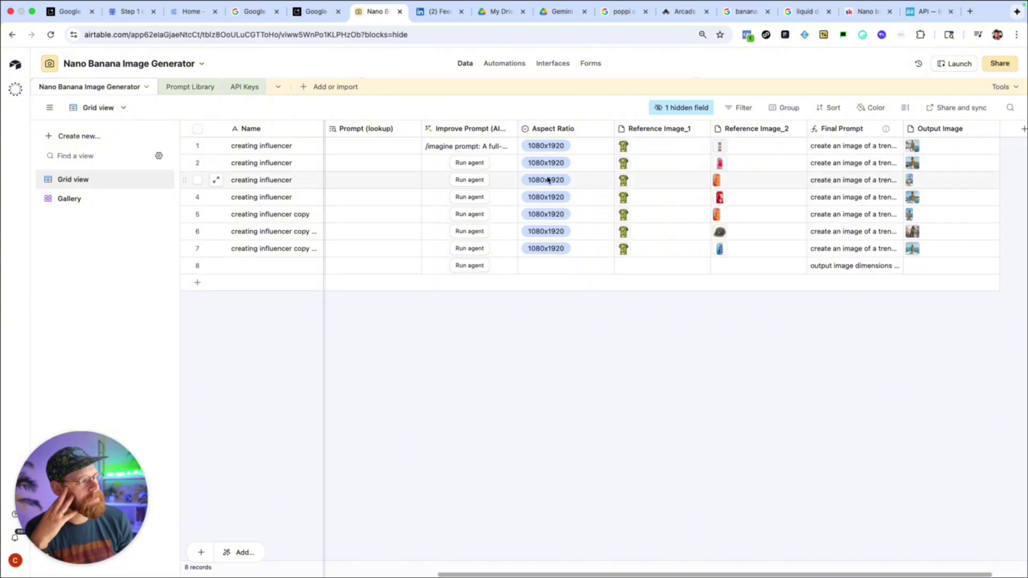
pyautogui.hscroll(2, 557, 295)
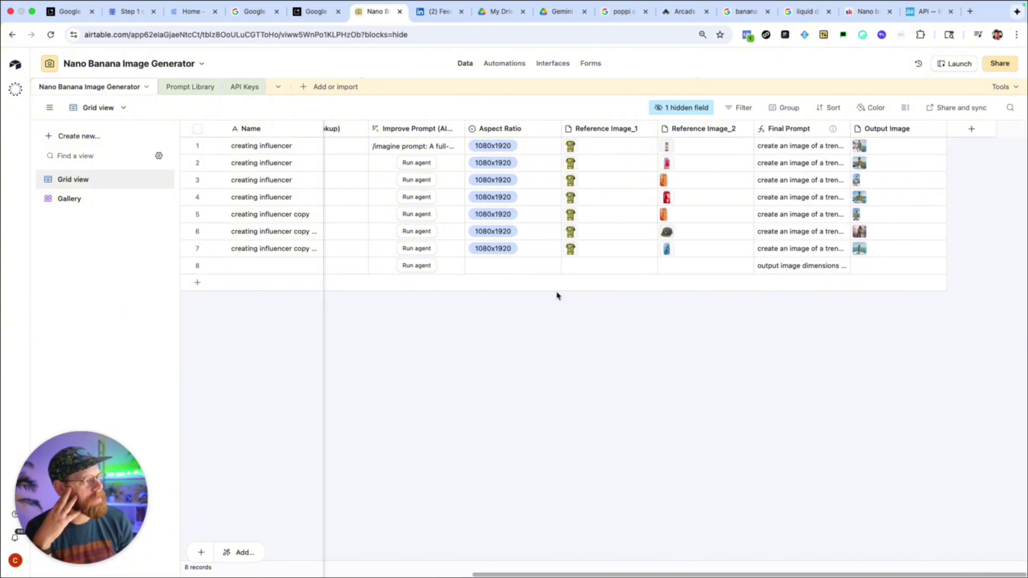
pyautogui.click(586, 147)
pyautogui.click(691, 148)
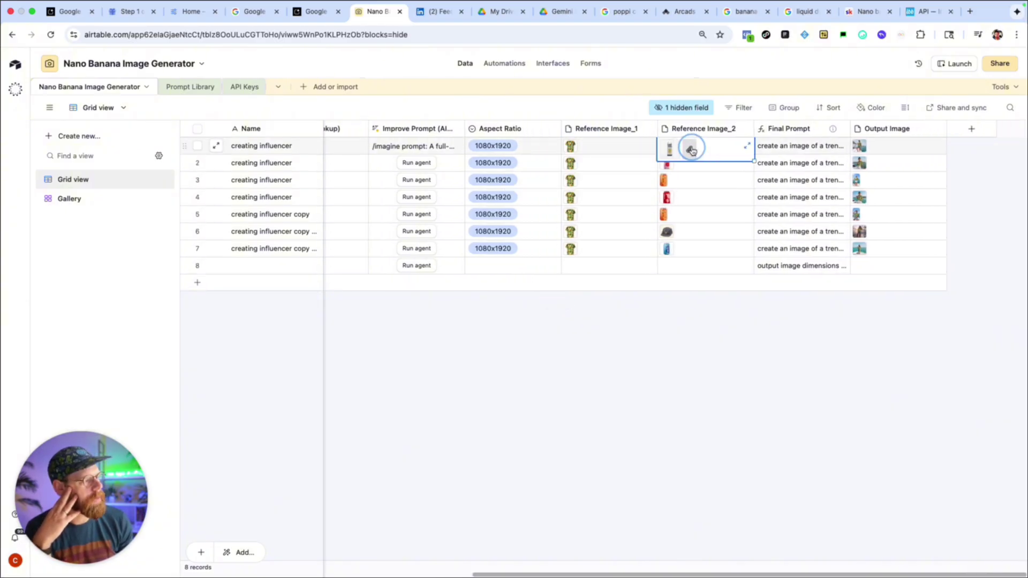
pyautogui.click(606, 150)
pyautogui.click(603, 313)
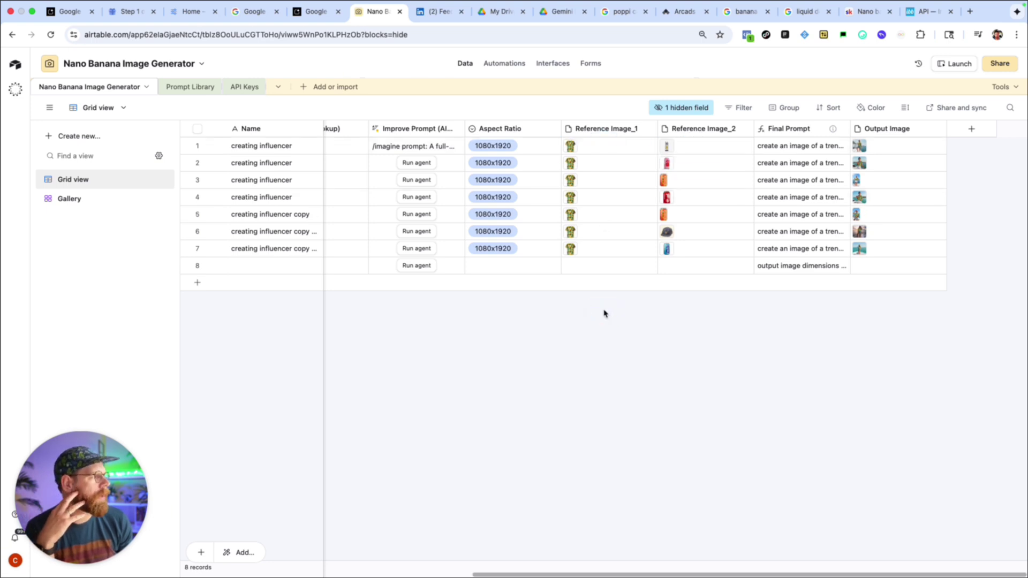
pyautogui.hscroll(-7, 599, 270)
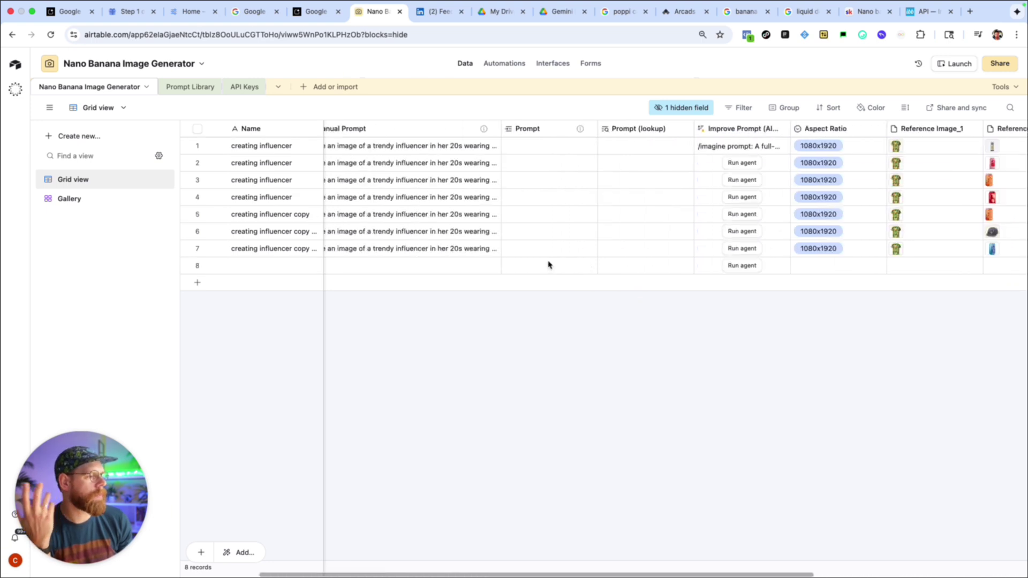
pyautogui.hscroll(-2, 546, 263)
pyautogui.hscroll(8, 543, 259)
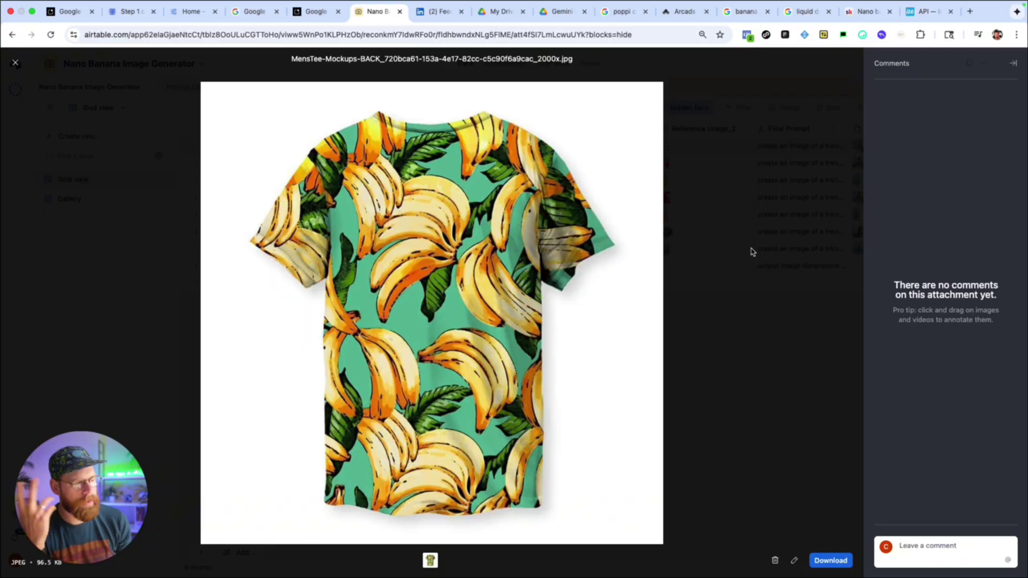
pyautogui.click(14, 64)
pyautogui.click(691, 146)
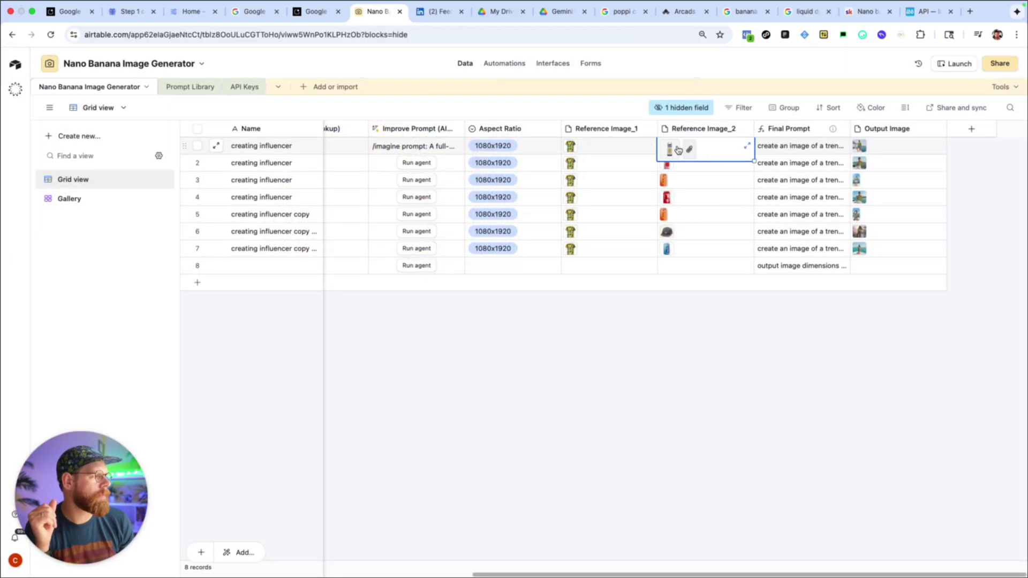
pyautogui.click(670, 150)
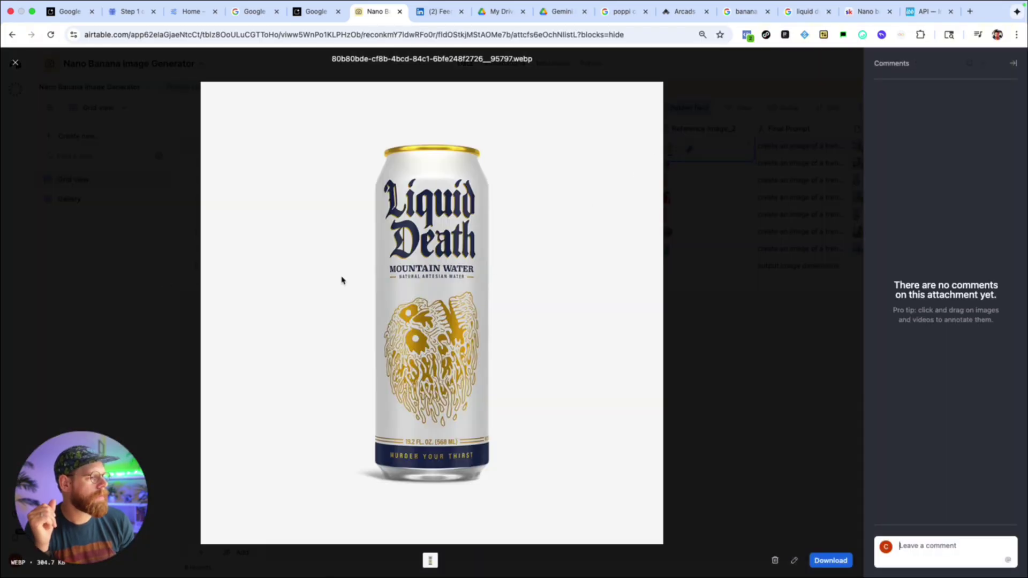
pyautogui.click(160, 275)
pyautogui.click(670, 167)
pyautogui.click(670, 169)
pyautogui.click(303, 319)
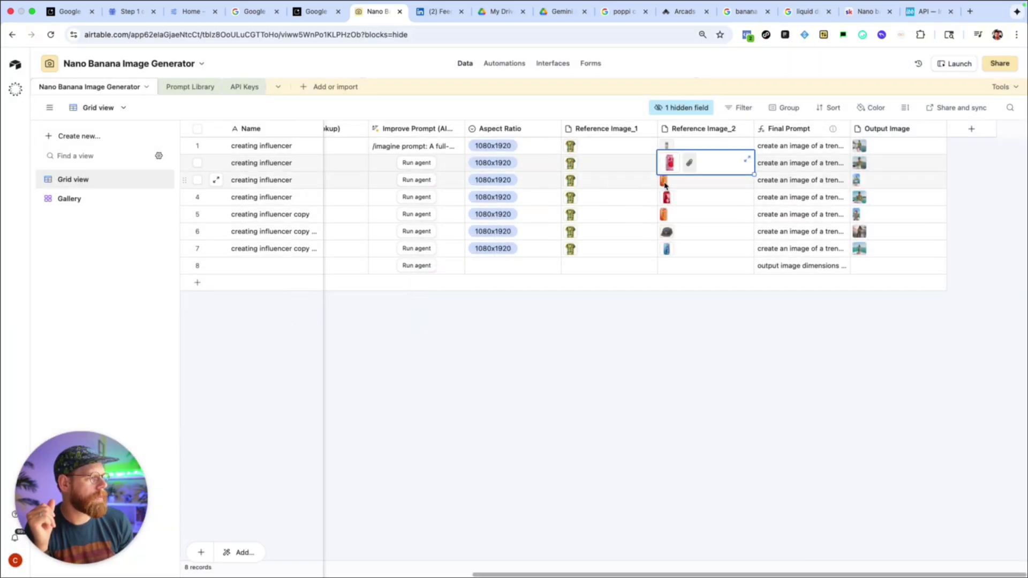
pyautogui.click(664, 182)
pyautogui.click(664, 182)
pyautogui.click(302, 350)
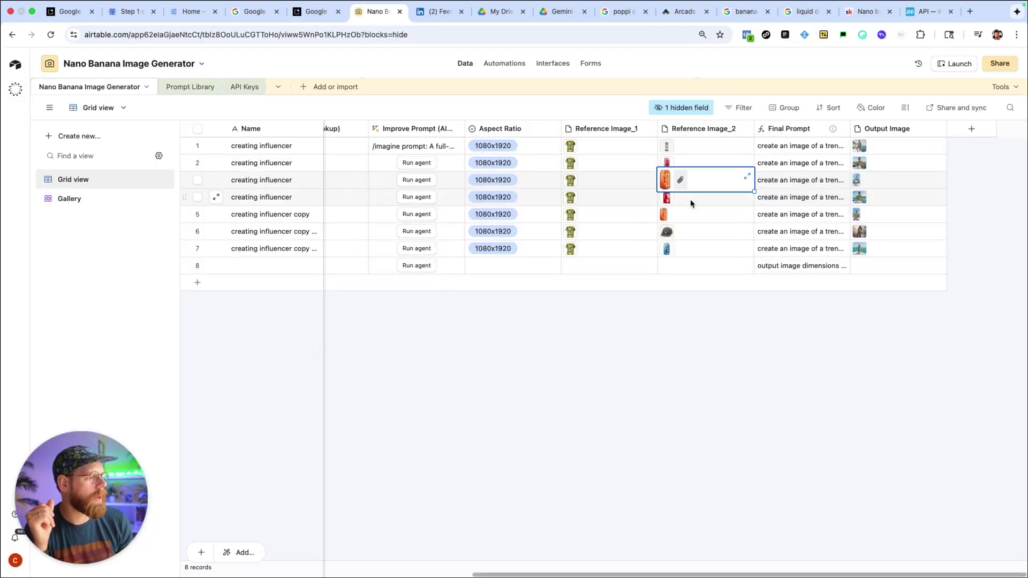
pyautogui.click(669, 198)
pyautogui.click(669, 197)
pyautogui.click(302, 348)
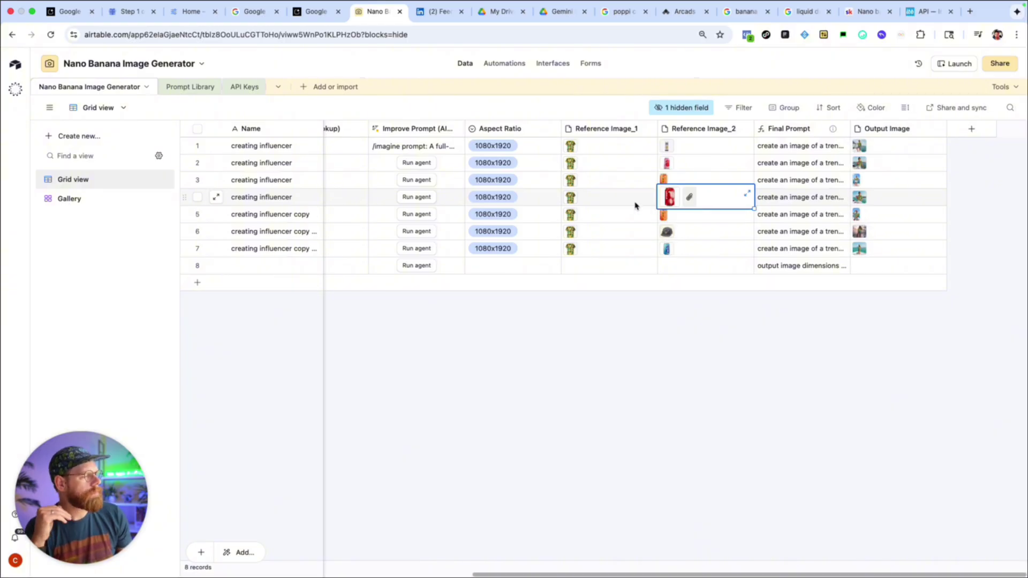
# Step: Open the first record's Manual Prompt text, select it, then close the editor
pyautogui.hscroll(-10, 635, 206)
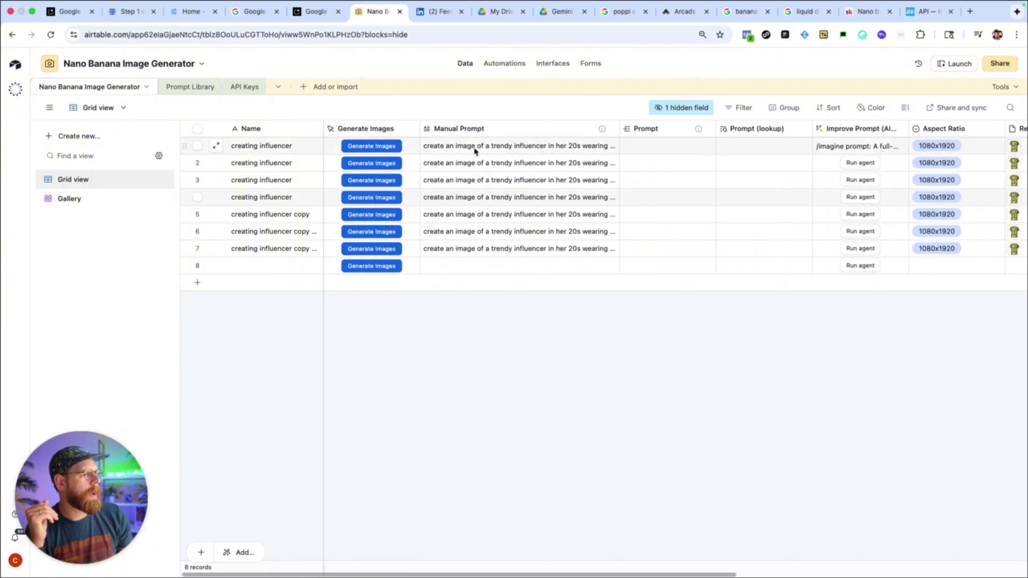
pyautogui.click(475, 146)
pyautogui.click(614, 146)
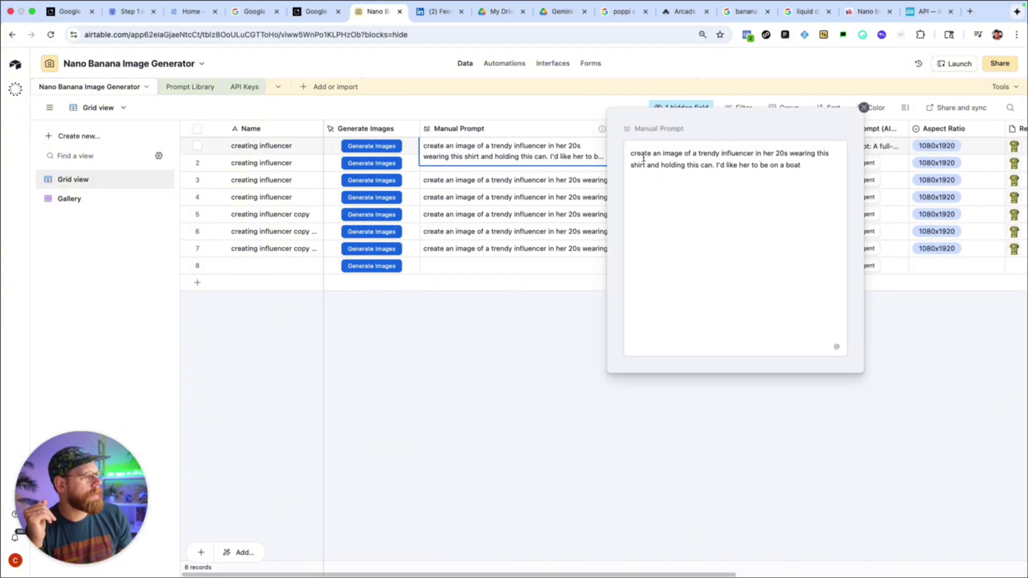
pyautogui.moveTo(637, 153); pyautogui.dragTo(833, 172)
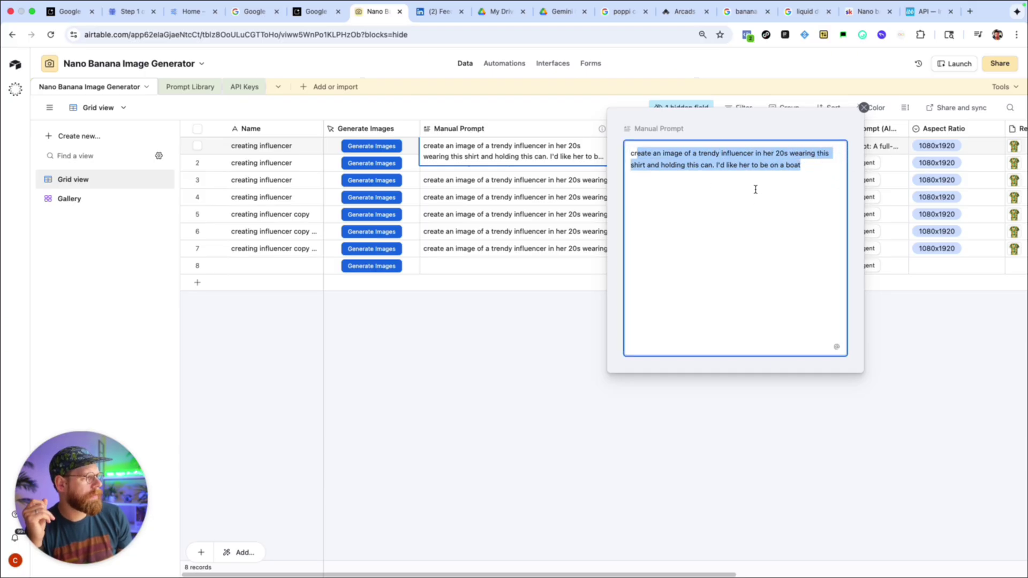
pyautogui.click(491, 338)
# Step: Scroll over to view row 1's reference images and output image
pyautogui.hscroll(1, 683, 271)
pyautogui.hscroll(5, 684, 271)
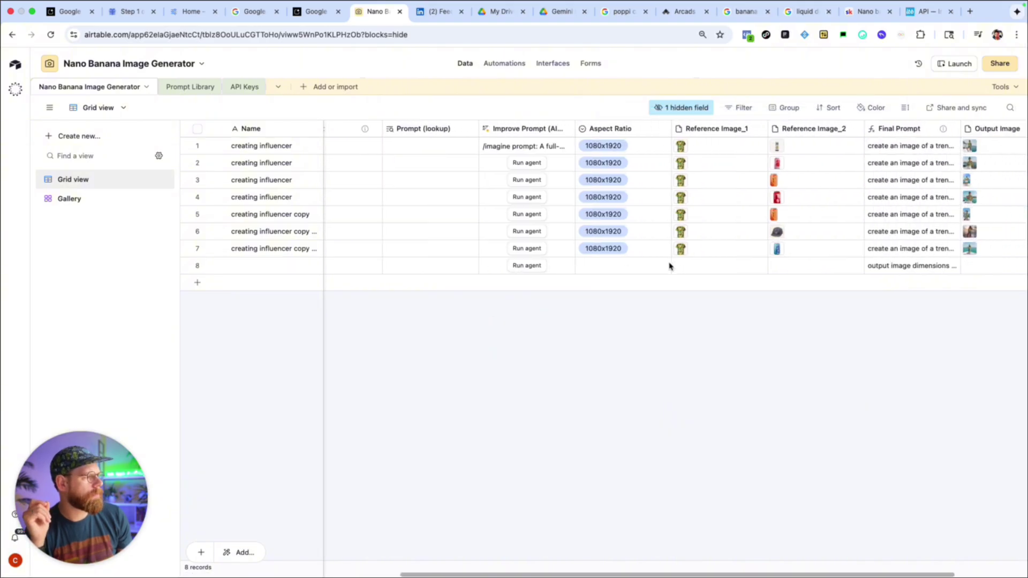
pyautogui.click(704, 145)
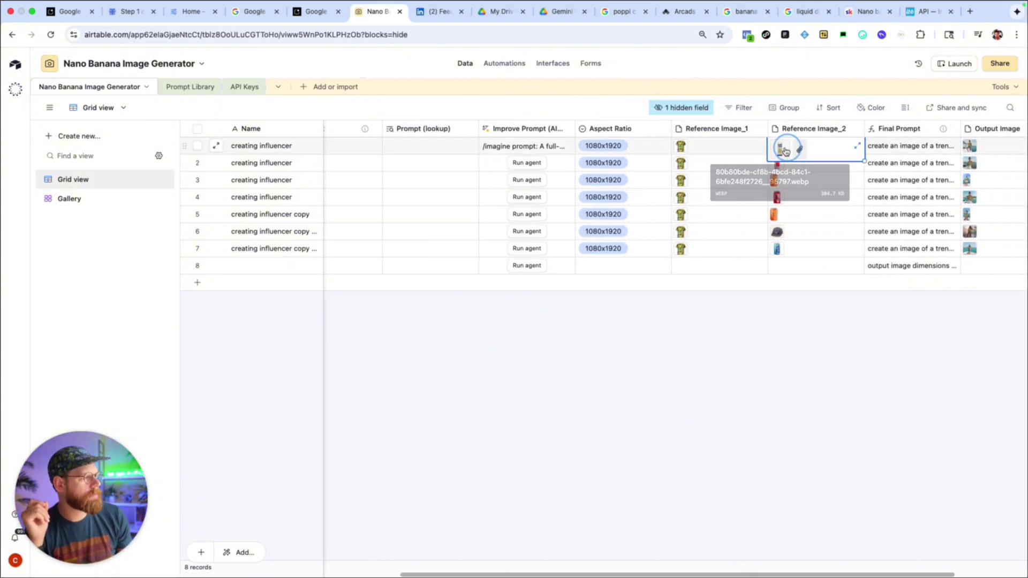
pyautogui.hscroll(2, 707, 321)
pyautogui.click(696, 330)
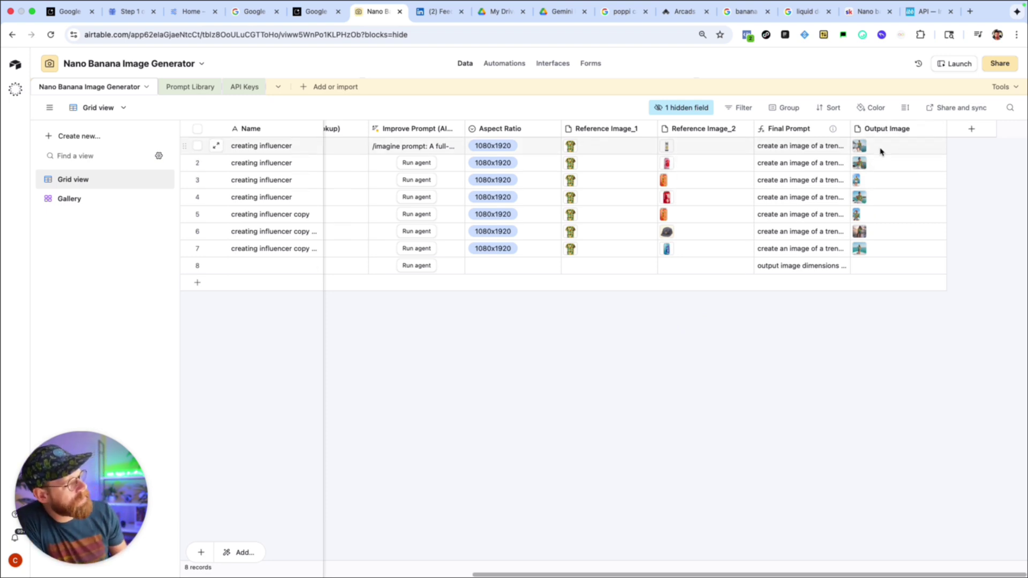
# Step: Clear the Output Image cells for rows 1 through 8
pyautogui.click(867, 215)
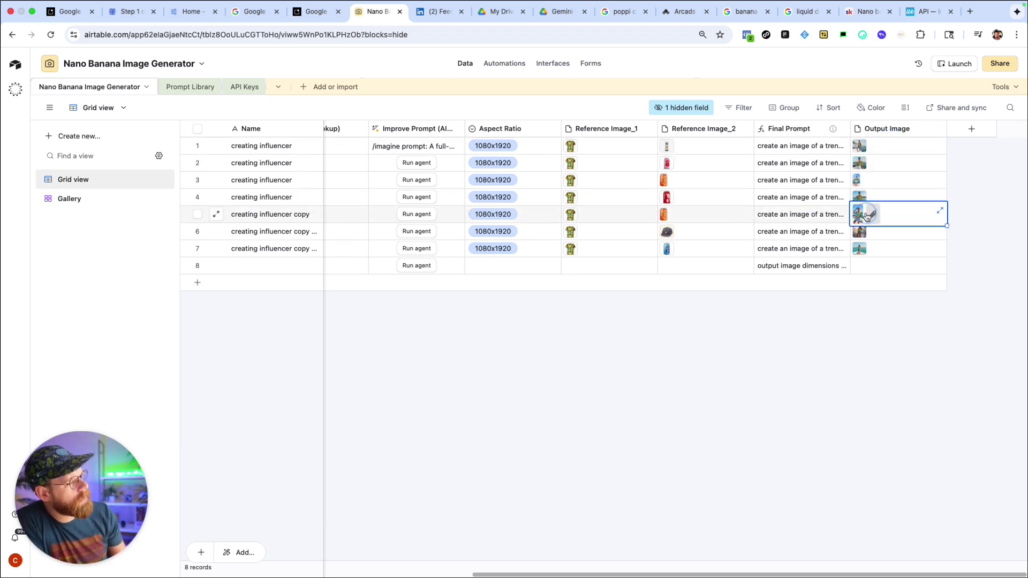
pyautogui.click(873, 181)
pyautogui.press('Up')
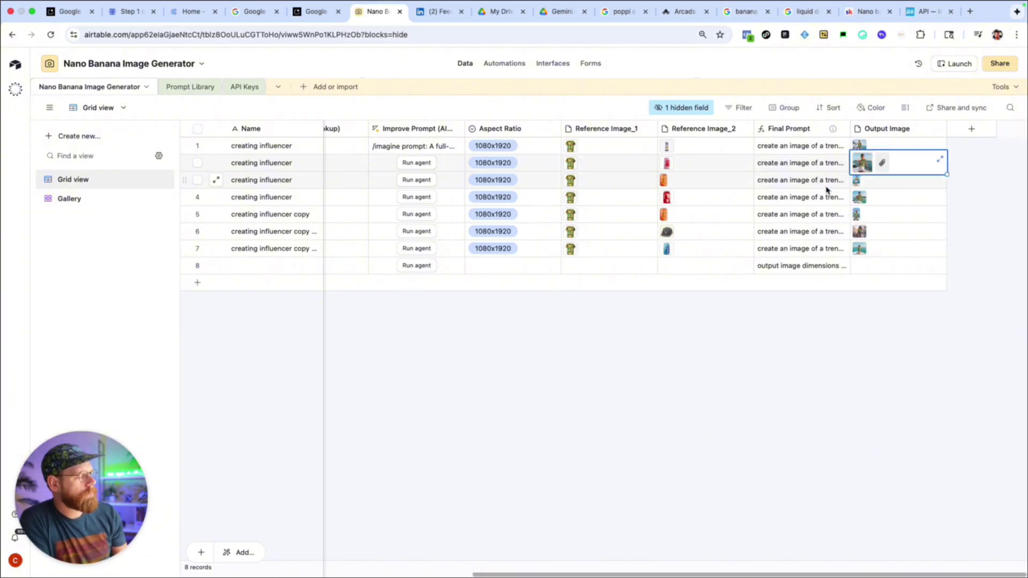
pyautogui.click(909, 145)
pyautogui.keyDown('shift'); pyautogui.click(904, 267); pyautogui.keyUp('shift')
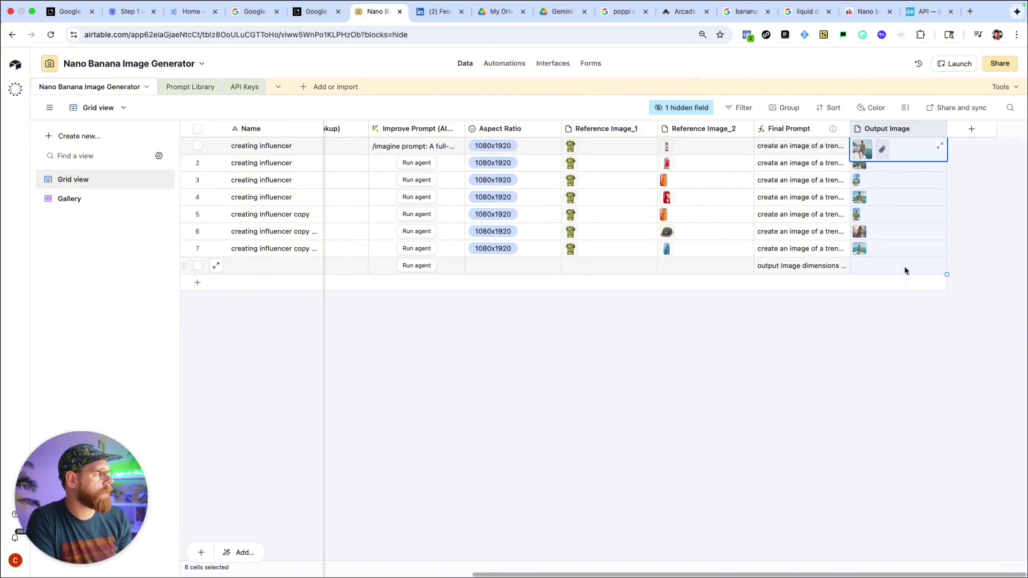
pyautogui.press('BackSpace')
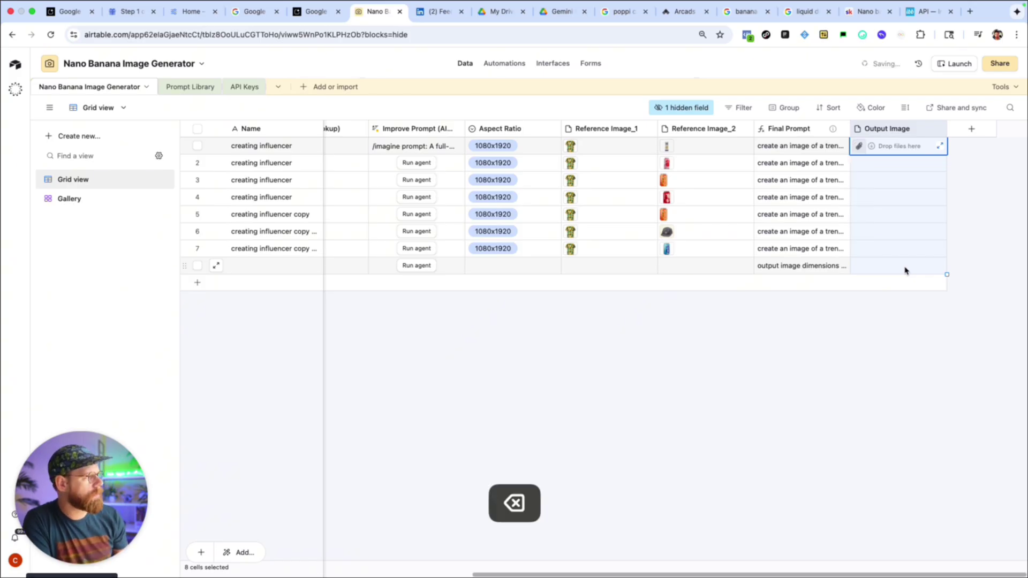
# Step: Delete the empty eighth record, leaving 7 records
pyautogui.hscroll(-5, 367, 314)
pyautogui.hscroll(-5, 342, 314)
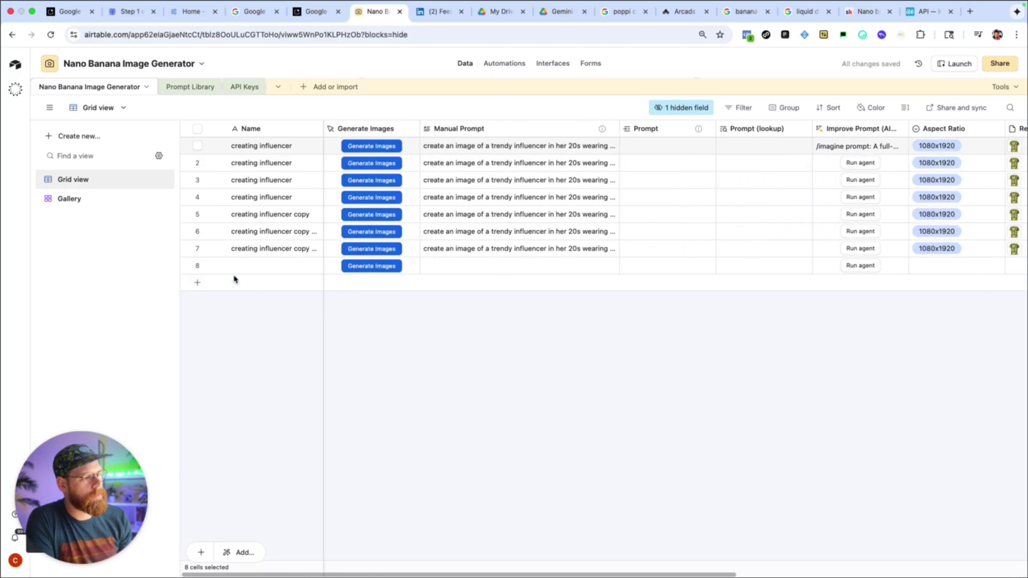
pyautogui.rightClick(198, 267)
pyautogui.click(224, 499)
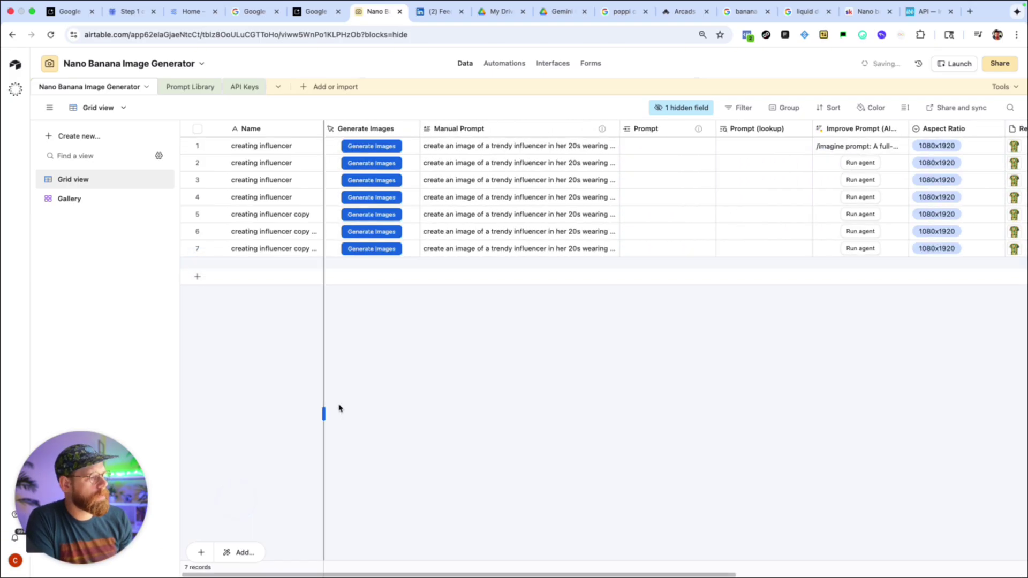
# Step: Run Generate Images from row 1 and watch new images arrive in the Output Image column
pyautogui.click(363, 149)
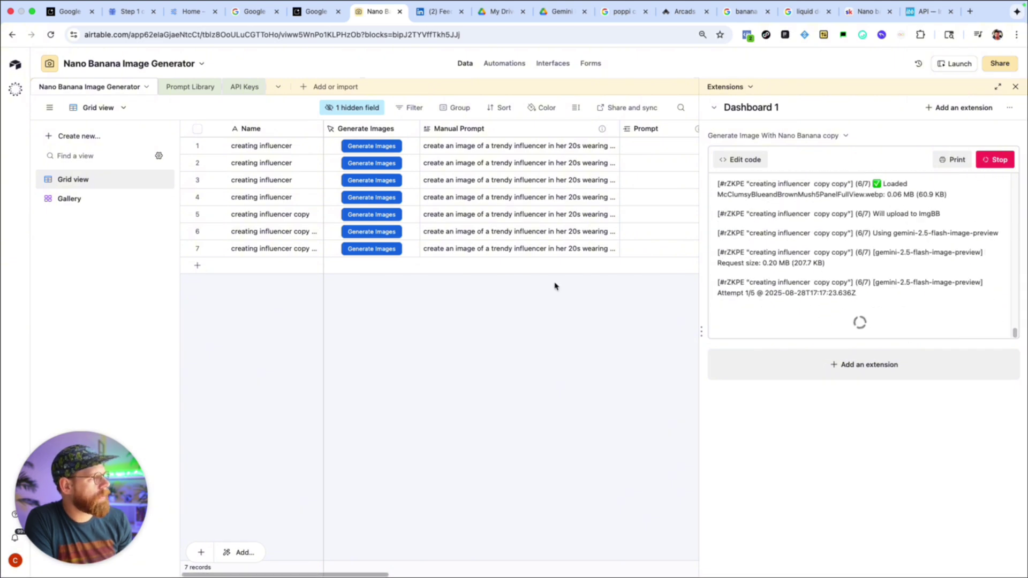
pyautogui.hscroll(10, 547, 299)
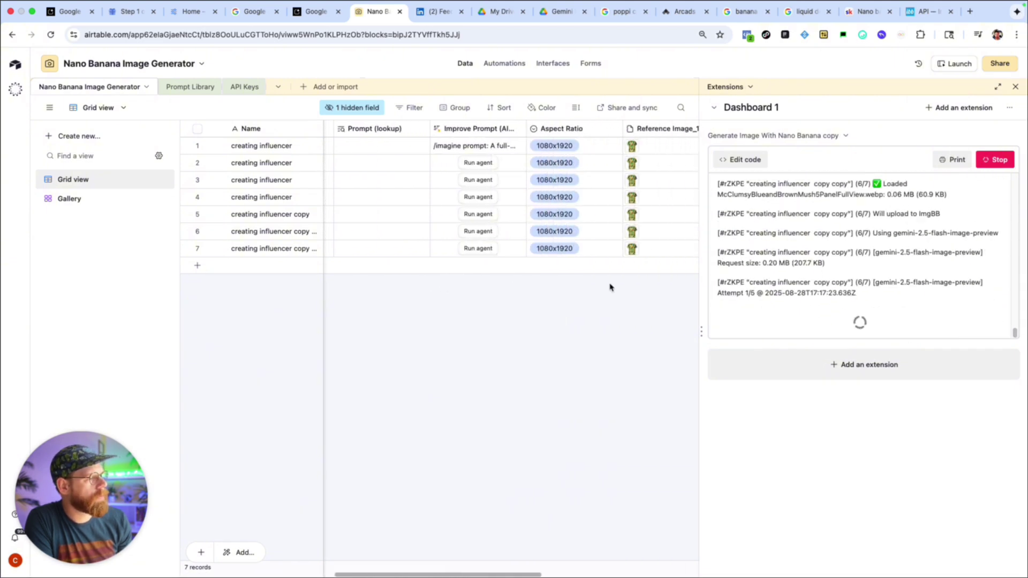
pyautogui.hscroll(6, 609, 287)
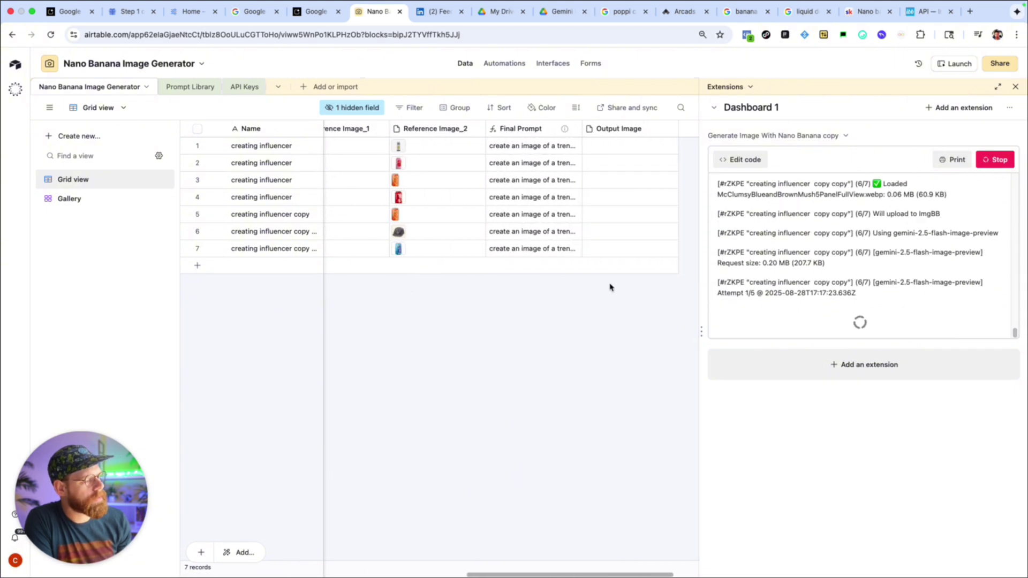
pyautogui.hscroll(-3, 610, 287)
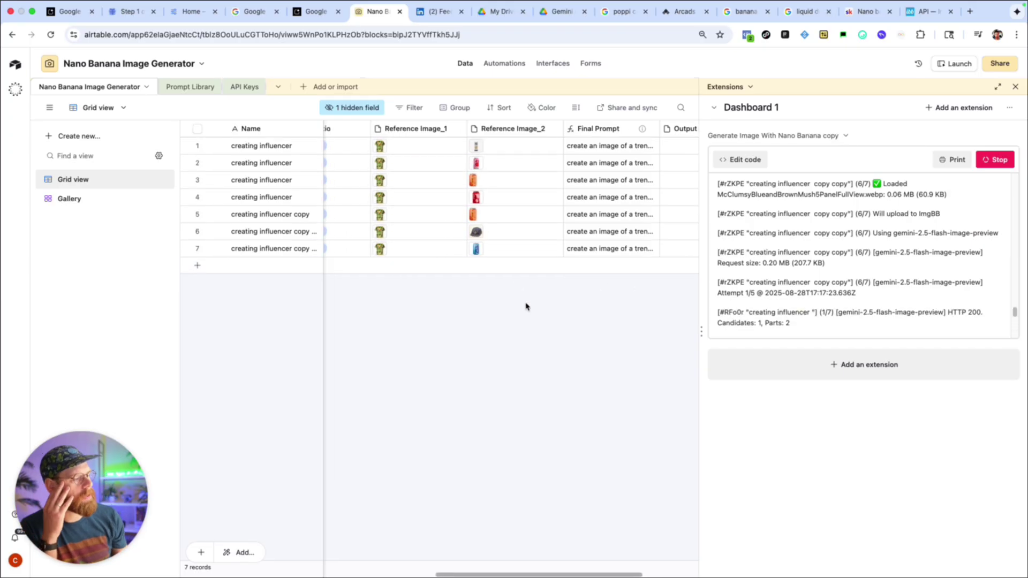
pyautogui.hscroll(5, 524, 297)
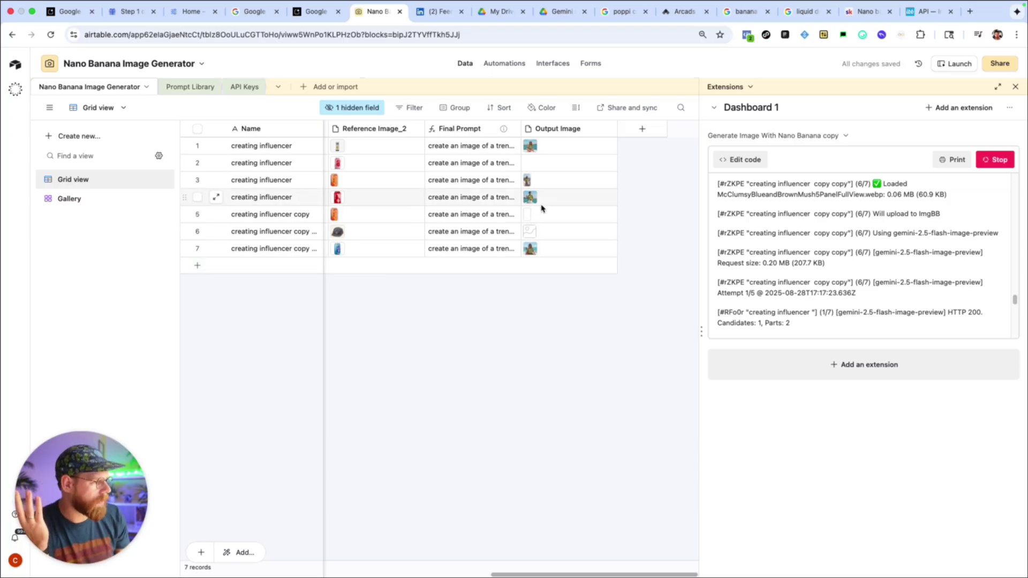
# Step: Preview row 1's generated influencer image full size
pyautogui.click(531, 148)
pyautogui.click(532, 152)
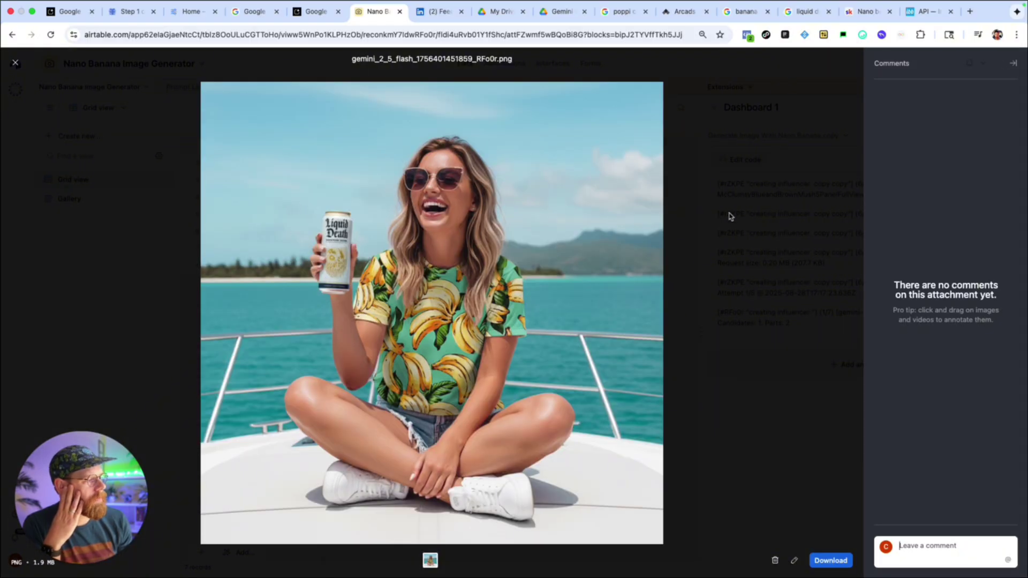
pyautogui.click(15, 65)
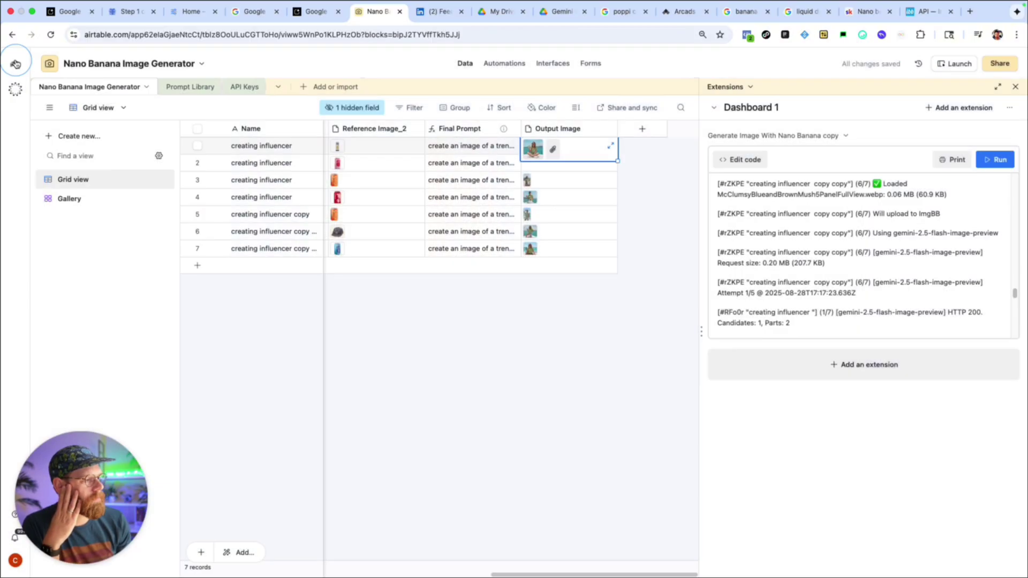
pyautogui.click(531, 152)
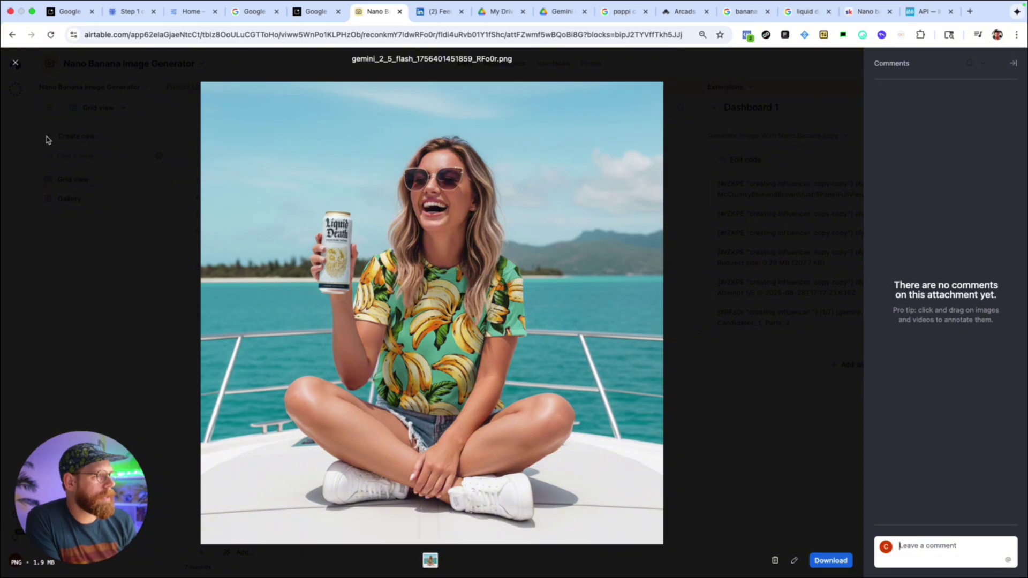
pyautogui.click(13, 64)
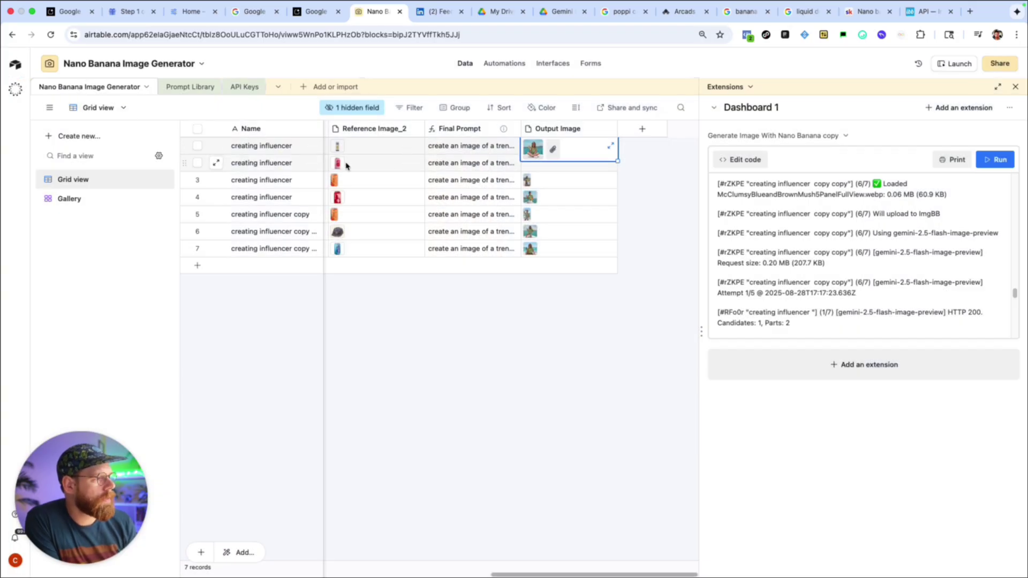
# Step: Preview the generated images for rows 3 and 4 full size
pyautogui.click(533, 162)
pyautogui.click(555, 198)
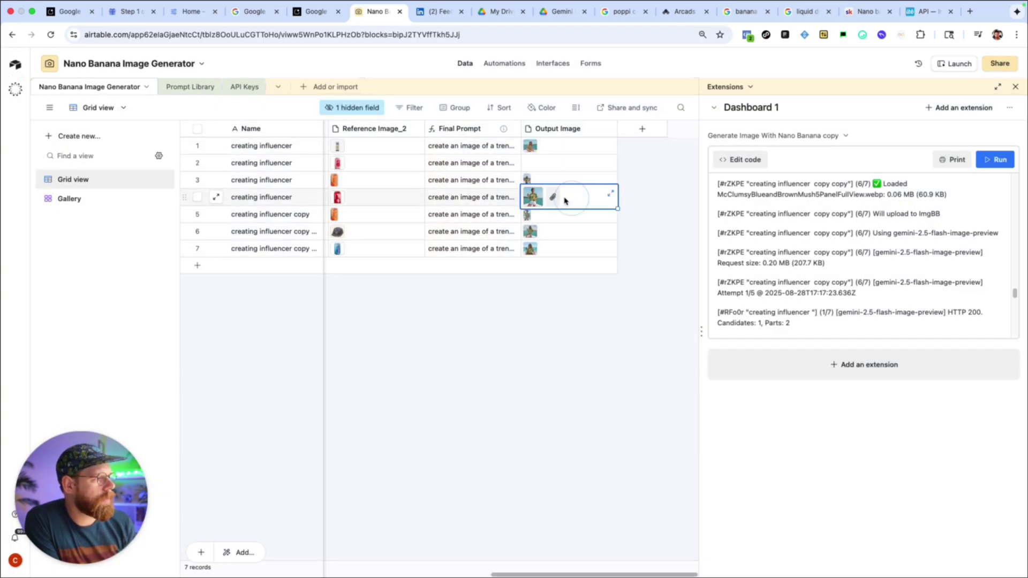
pyautogui.click(528, 180)
pyautogui.click(527, 180)
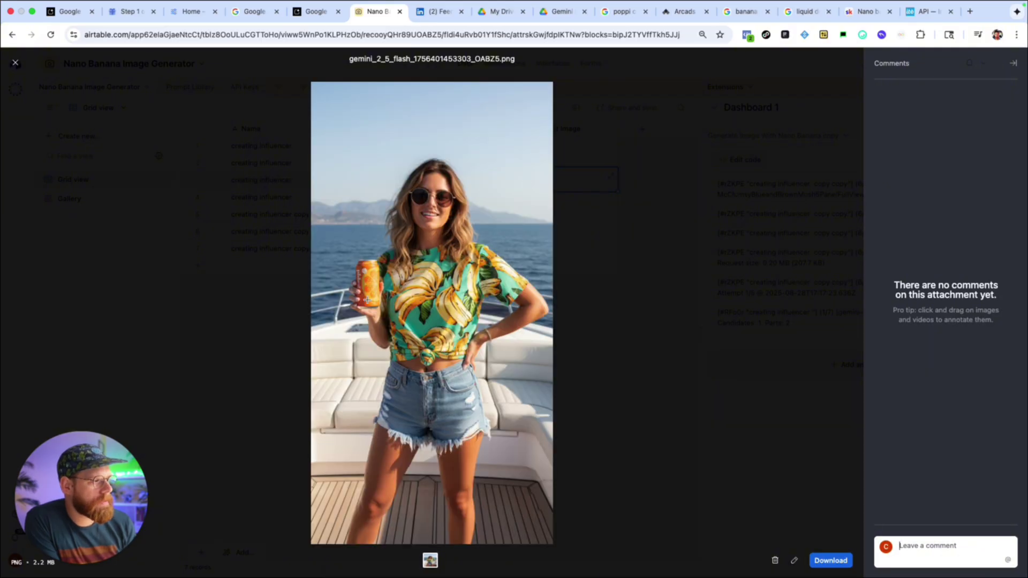
pyautogui.click(16, 63)
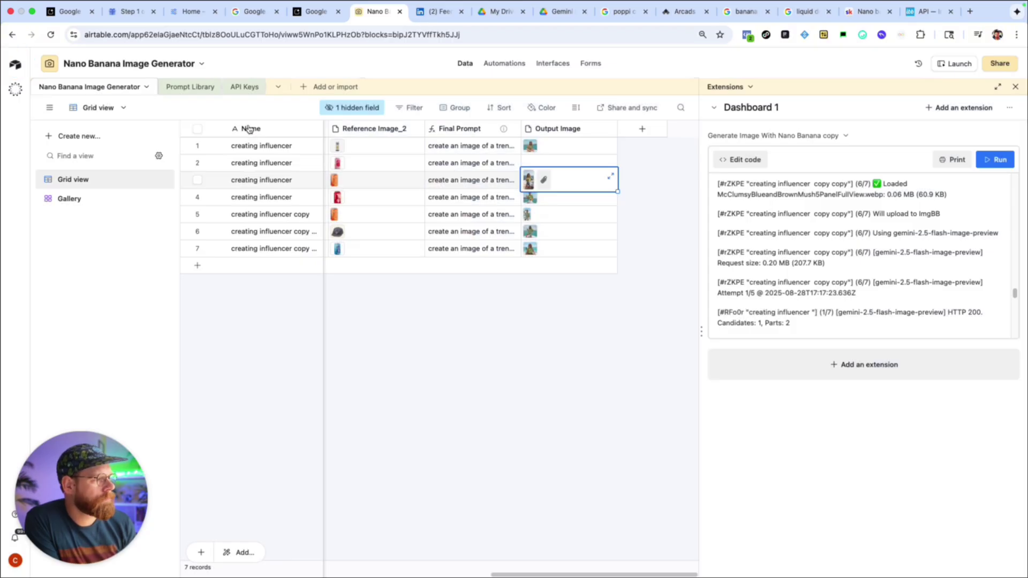
pyautogui.click(527, 199)
pyautogui.click(528, 198)
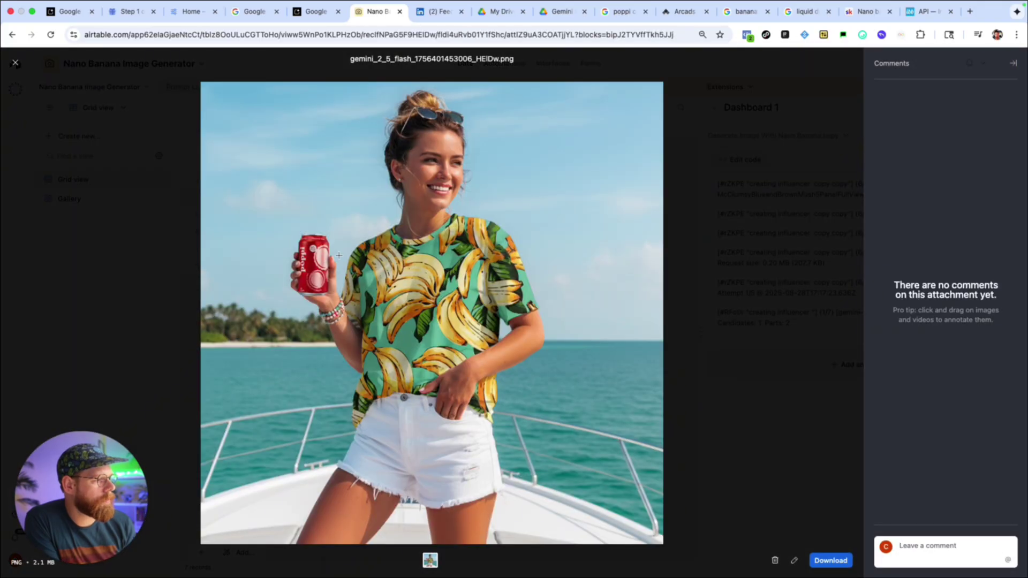
pyautogui.click(126, 231)
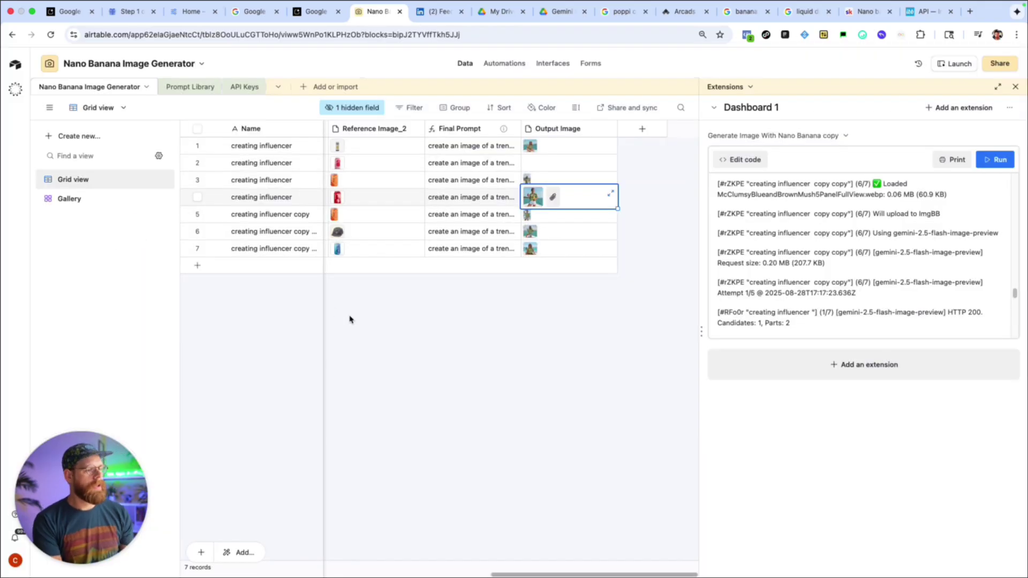
pyautogui.click(390, 316)
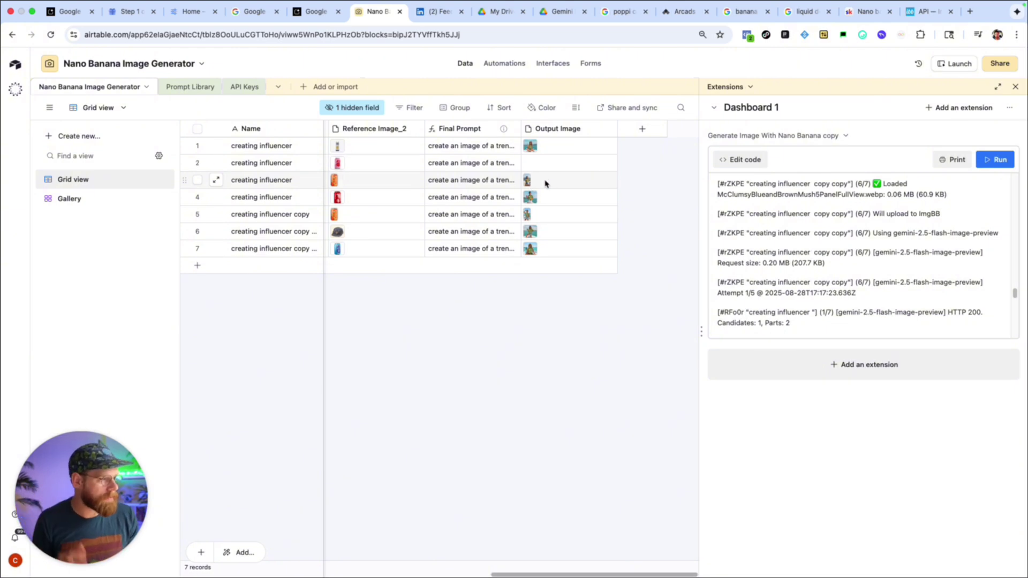
# Step: Copy row 1's generated image into Reference Image_1 of a new eighth record
pyautogui.click(531, 148)
pyautogui.click(532, 149)
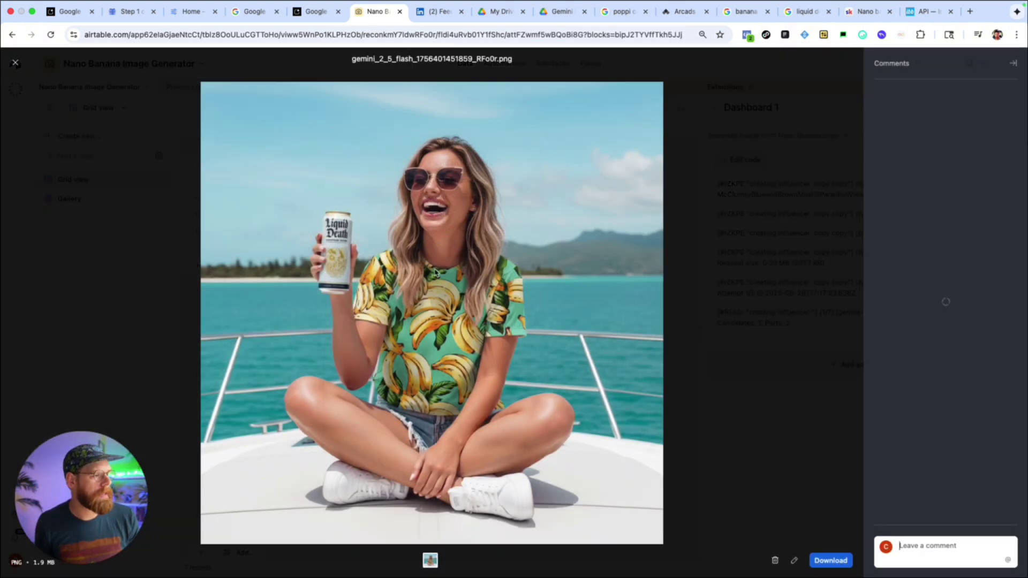
pyautogui.click(699, 276)
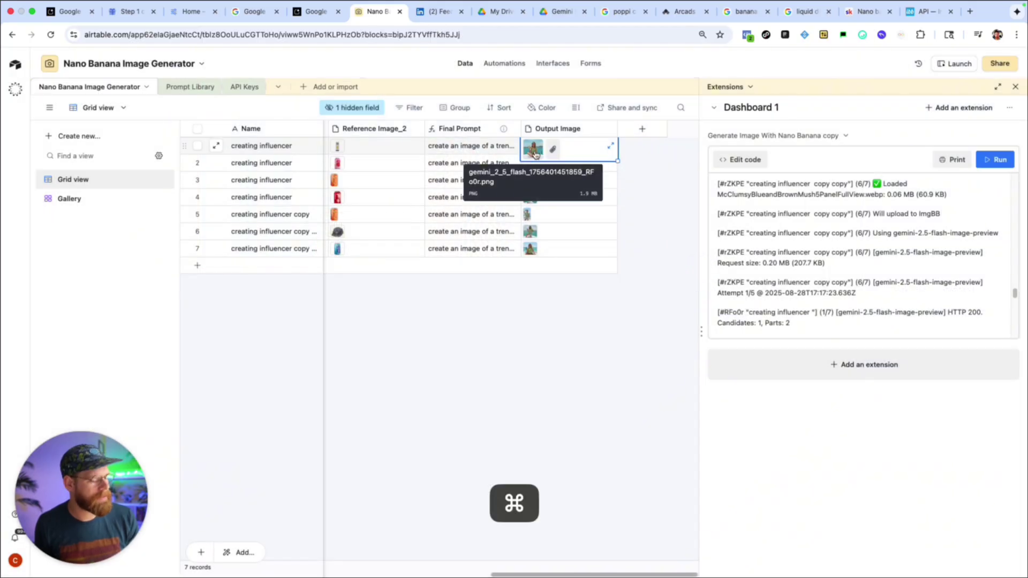
pyautogui.press('super+c')
pyautogui.hscroll(-10, 393, 360)
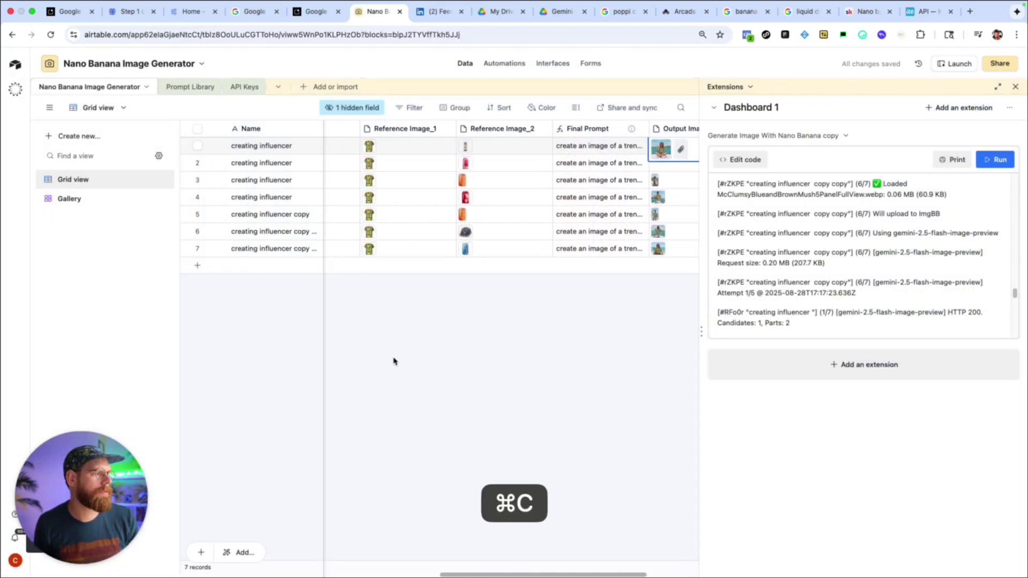
pyautogui.hscroll(-10, 381, 336)
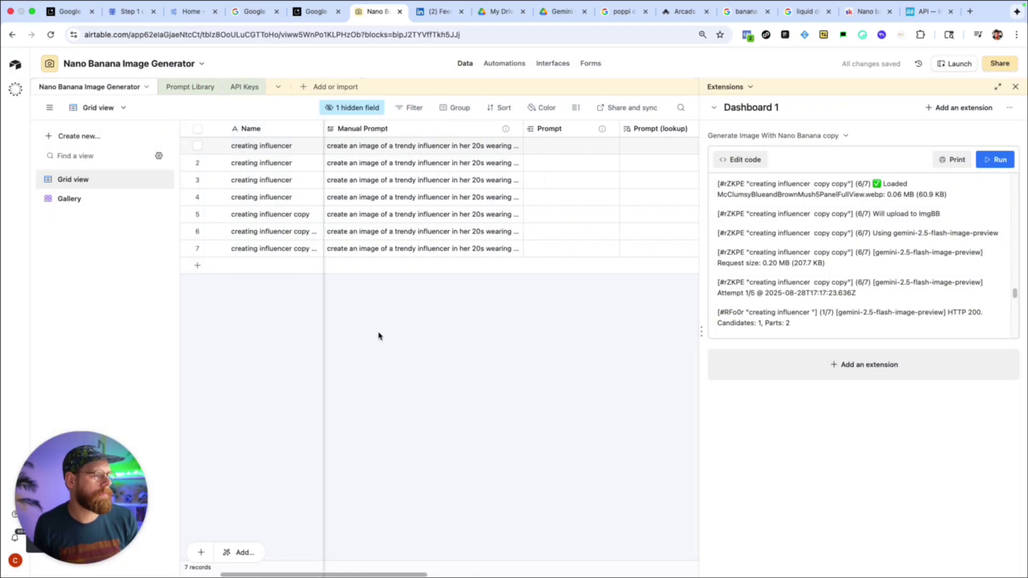
pyautogui.hscroll(15, 377, 332)
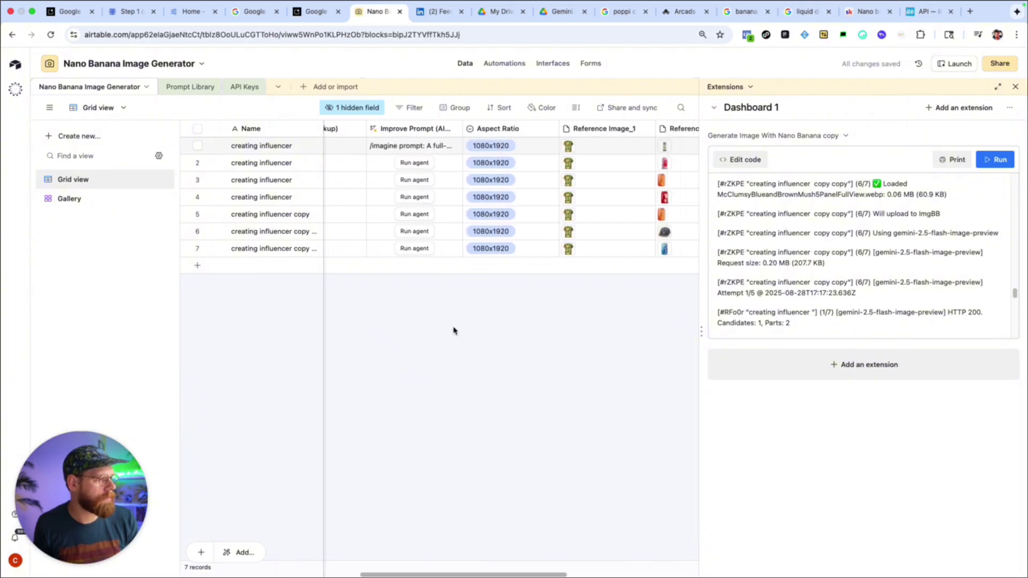
pyautogui.click(437, 264)
pyautogui.click(435, 267)
pyautogui.press('super+v')
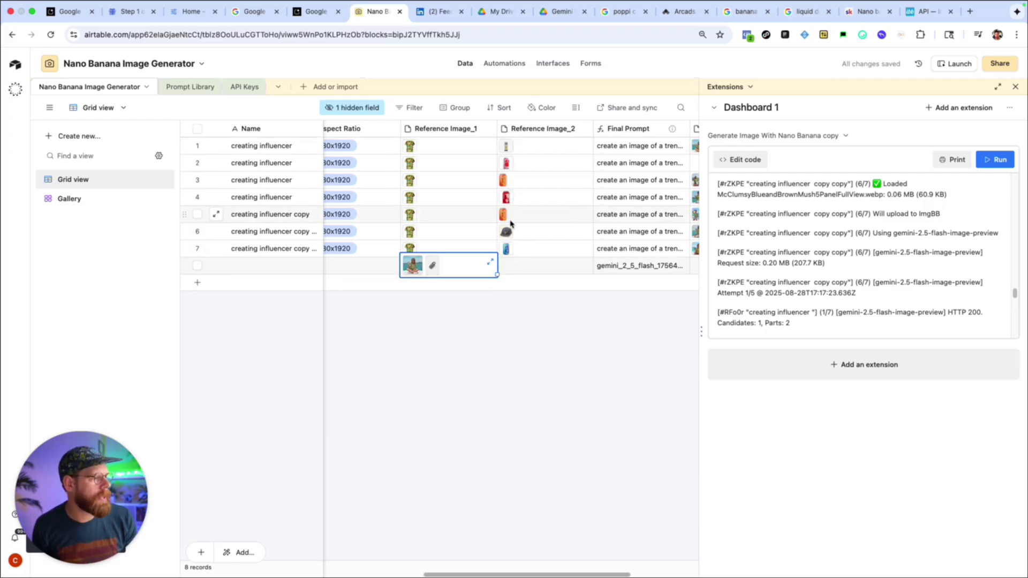
# Step: Copy row 6's cap image into record 8's Reference Image_2
pyautogui.click(508, 248)
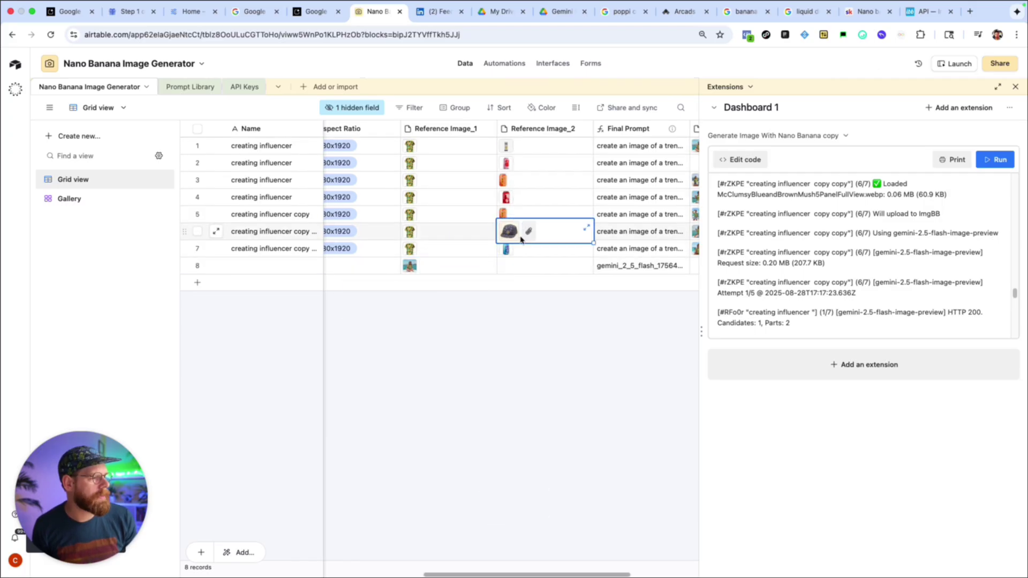
pyautogui.press('super+c')
pyautogui.click(515, 266)
pyautogui.press('super+v')
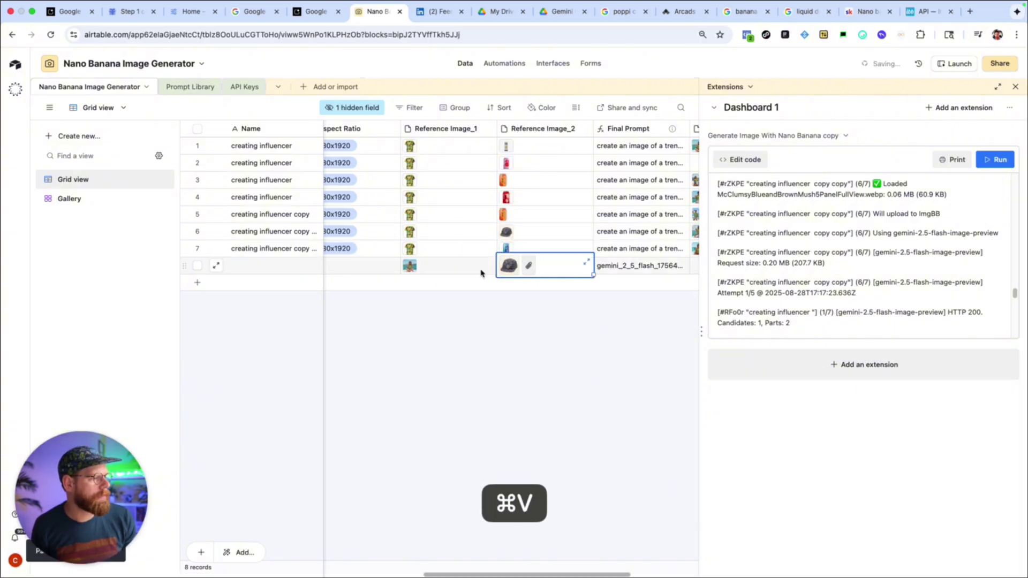
pyautogui.hscroll(-5, 421, 276)
# Step: Set record 8's Manual Prompt to 'have this image of the influencer wearing the hat in image 2'
pyautogui.hscroll(-5, 420, 276)
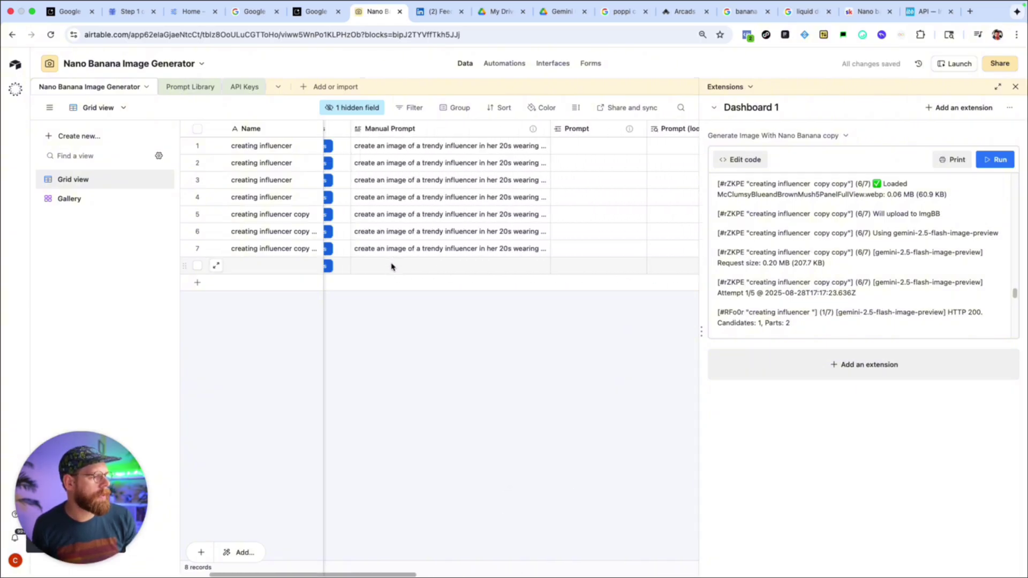
pyautogui.click(391, 266)
pyautogui.write('have thi')
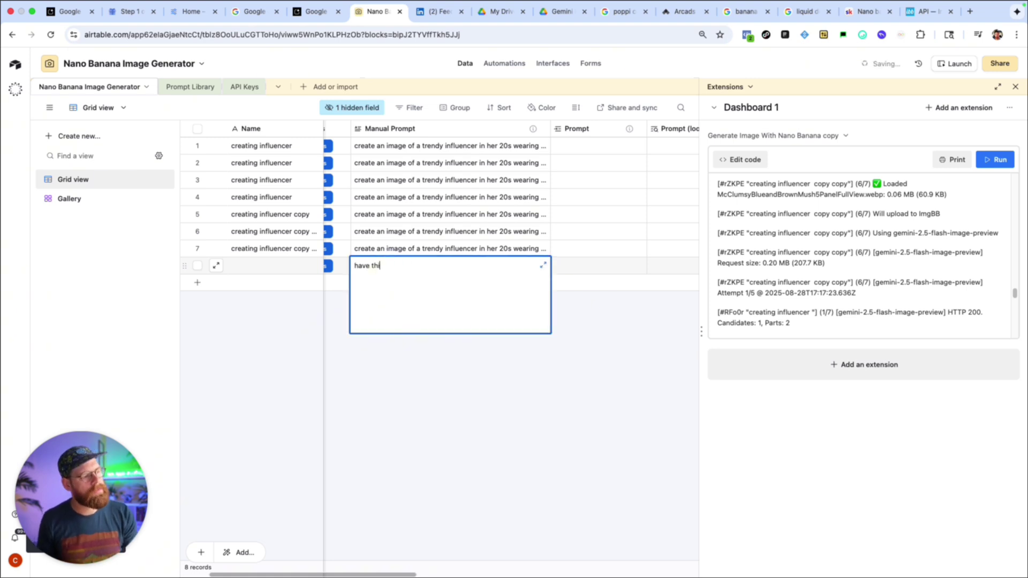
pyautogui.write('s image of')
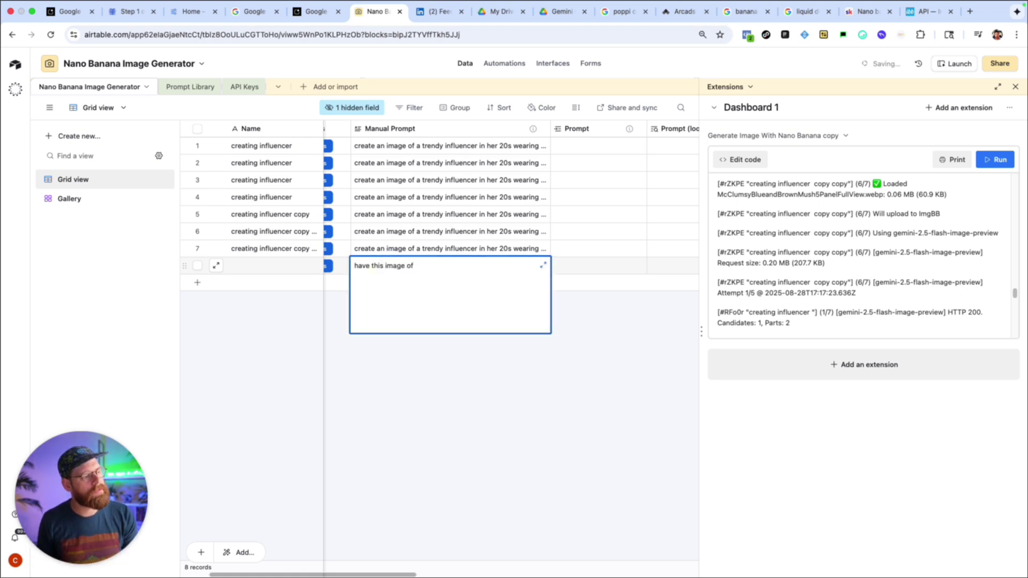
pyautogui.write(' the influencer wea')
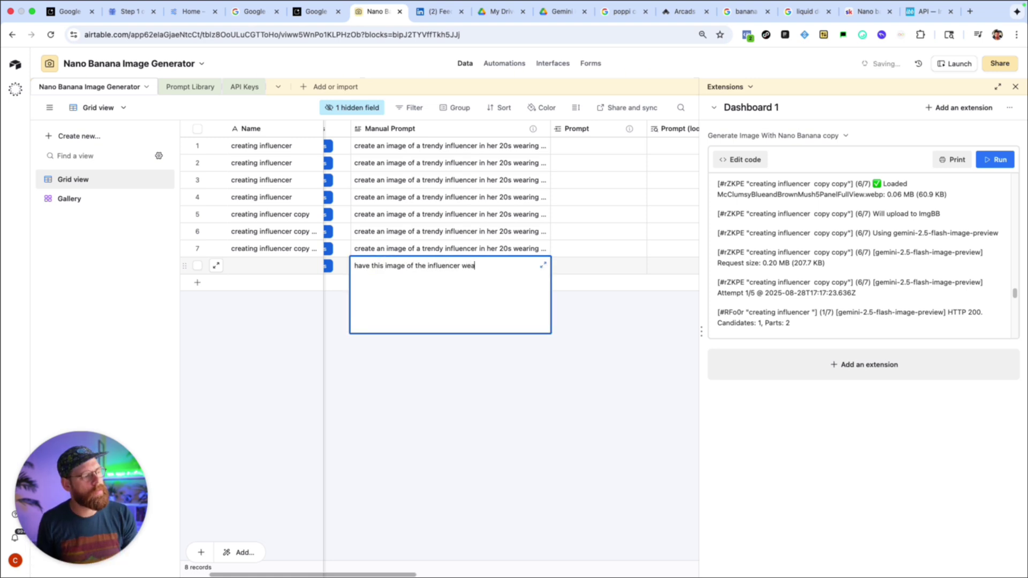
pyautogui.write('ring the hat')
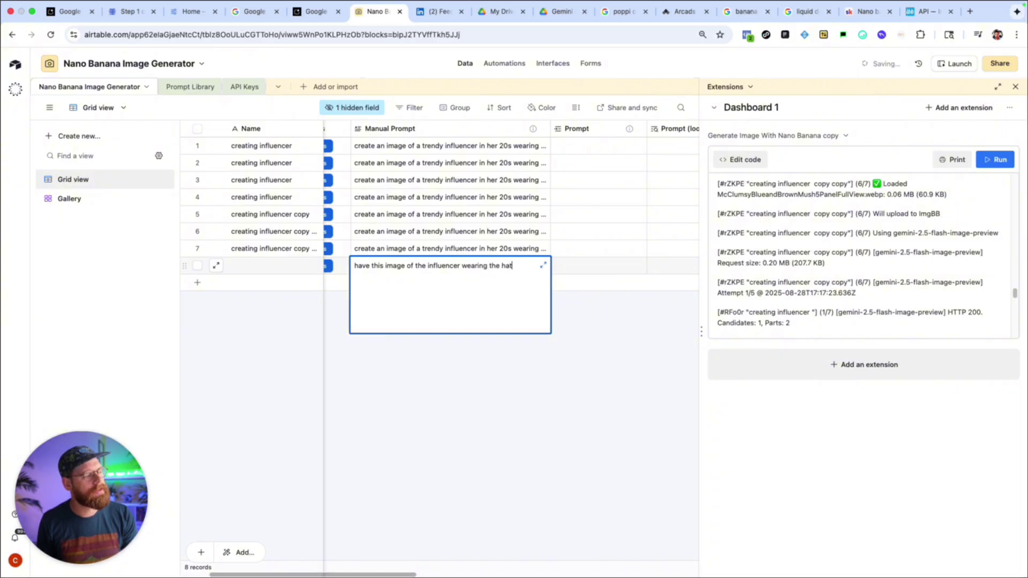
pyautogui.write(' in image 2')
pyautogui.click(408, 427)
pyautogui.hscroll(-2, 354, 294)
pyautogui.hscroll(5, 603, 278)
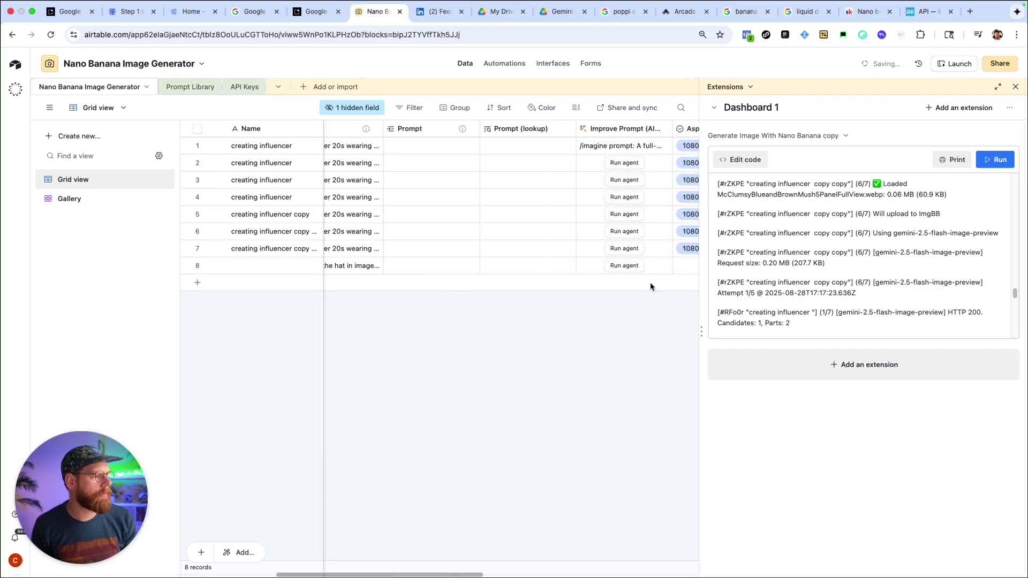
pyautogui.hscroll(5, 650, 287)
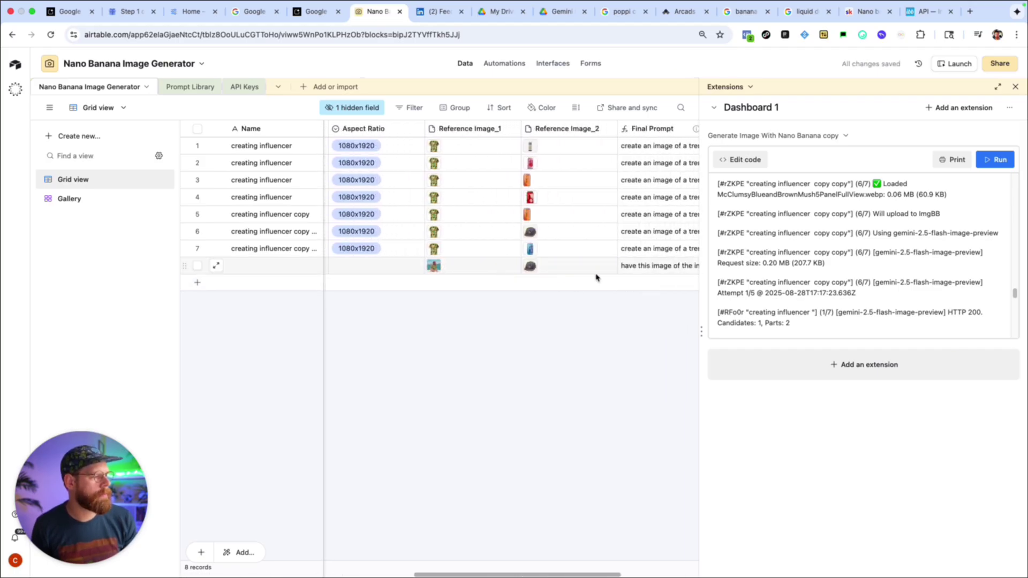
pyautogui.hscroll(-10, 421, 300)
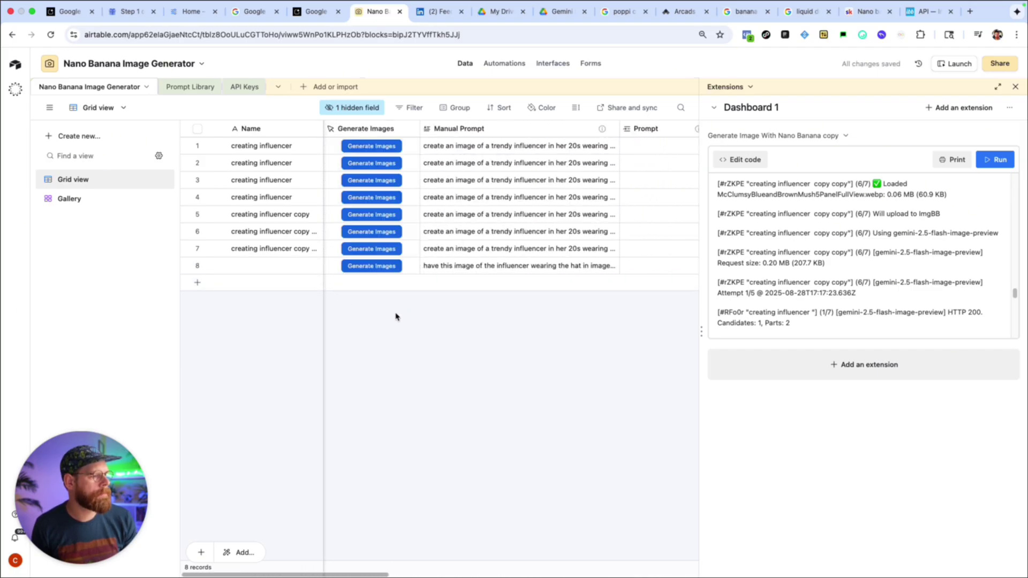
# Step: Run Generate Images for record 8 and check its Output Image cell
pyautogui.click(377, 269)
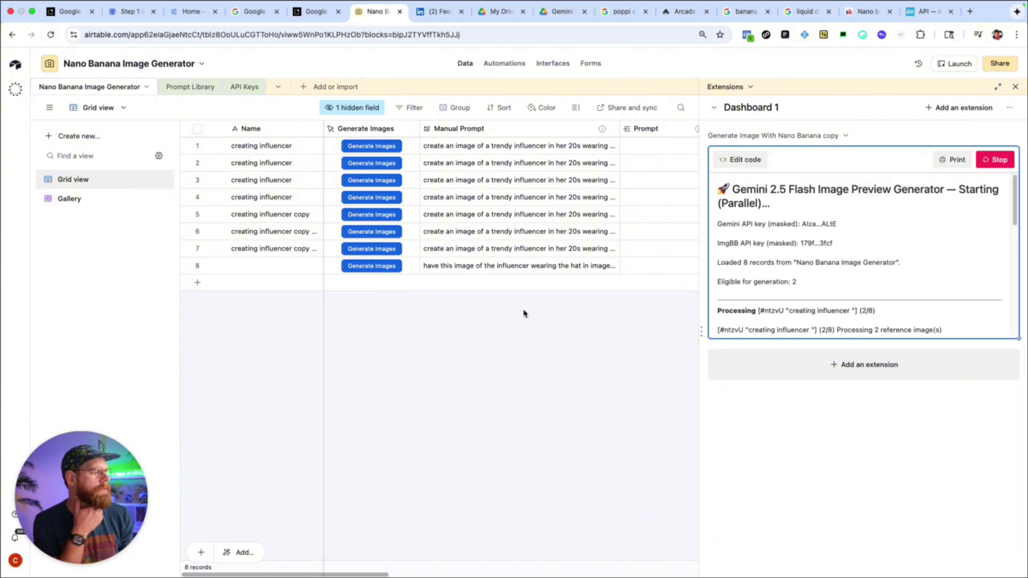
pyautogui.hscroll(10, 527, 277)
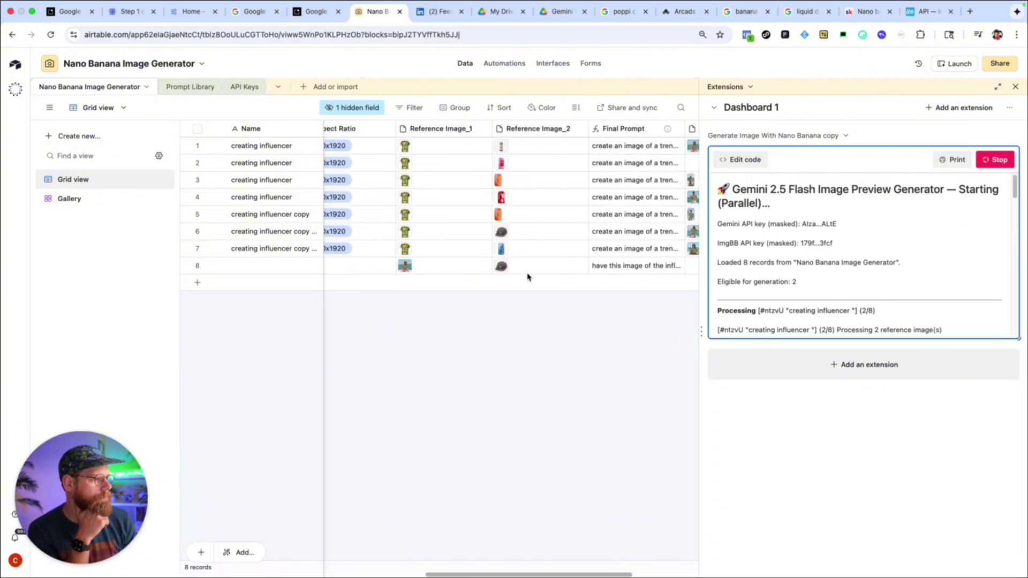
pyautogui.hscroll(-3, 527, 277)
pyautogui.hscroll(6, 528, 278)
pyautogui.hscroll(1, 528, 278)
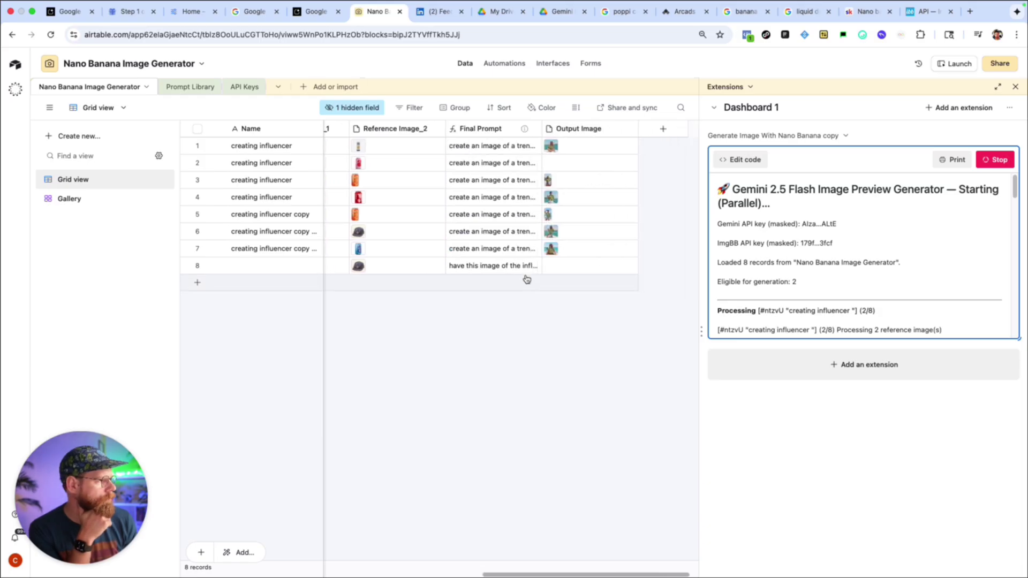
pyautogui.click(555, 271)
pyautogui.click(568, 314)
# Step: Preview record 8's two reference images, the influencer and the cap, then select its output image
pyautogui.hscroll(-3, 465, 268)
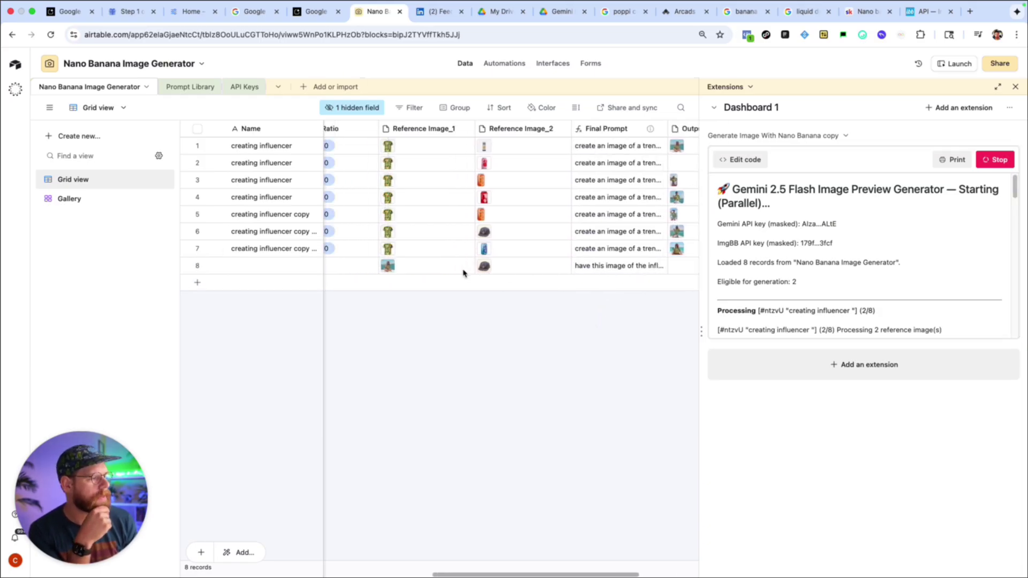
pyautogui.click(388, 267)
pyautogui.click(387, 266)
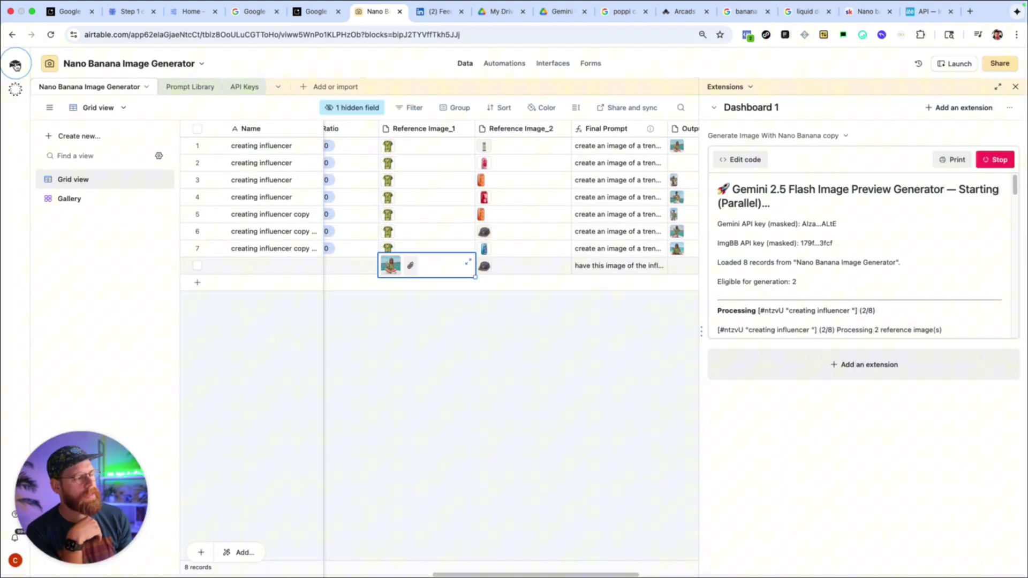
pyautogui.click(15, 63)
pyautogui.click(484, 266)
pyautogui.click(484, 266)
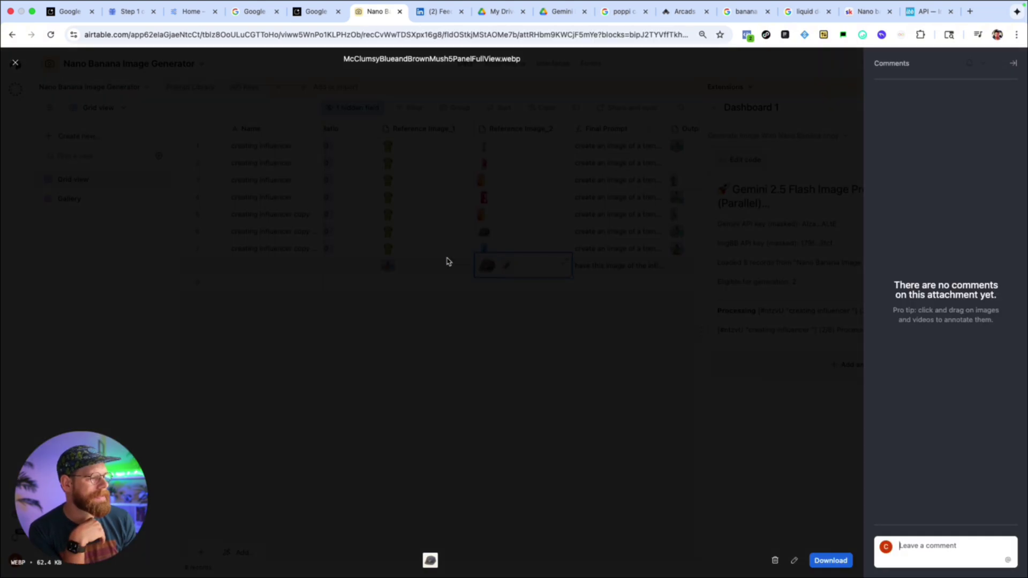
pyautogui.click(15, 63)
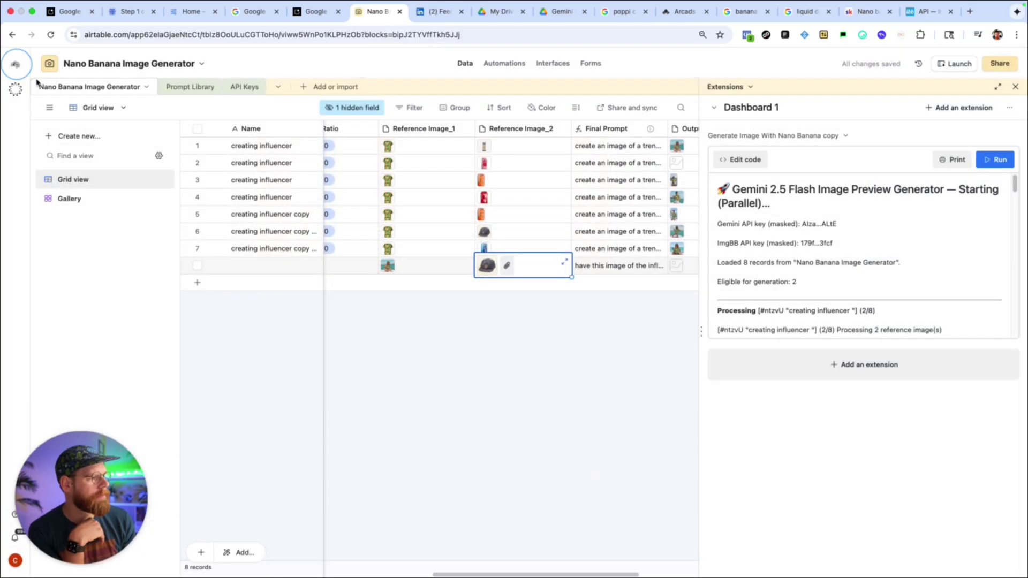
pyautogui.hscroll(5, 589, 319)
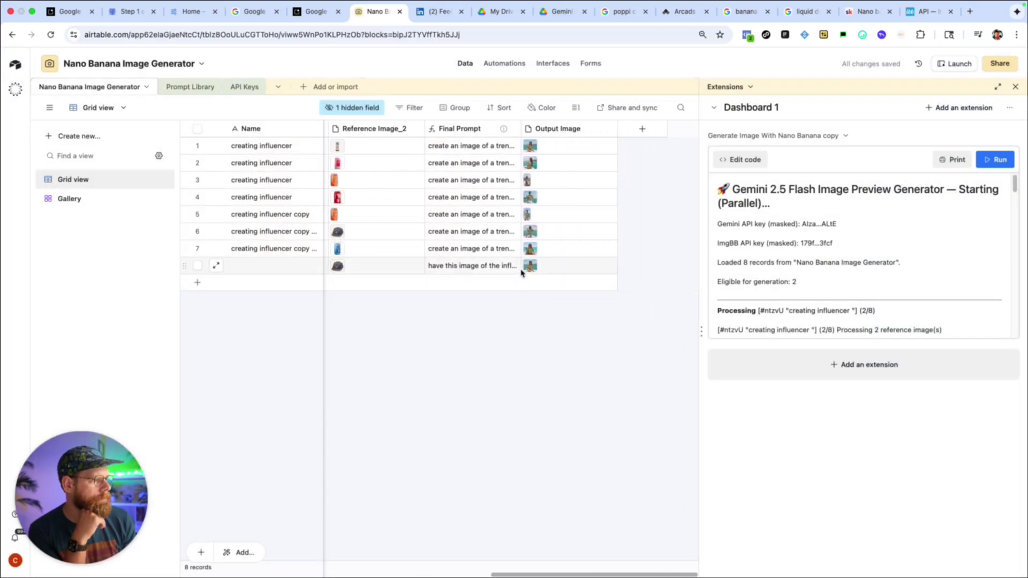
pyautogui.click(529, 268)
pyautogui.click(529, 267)
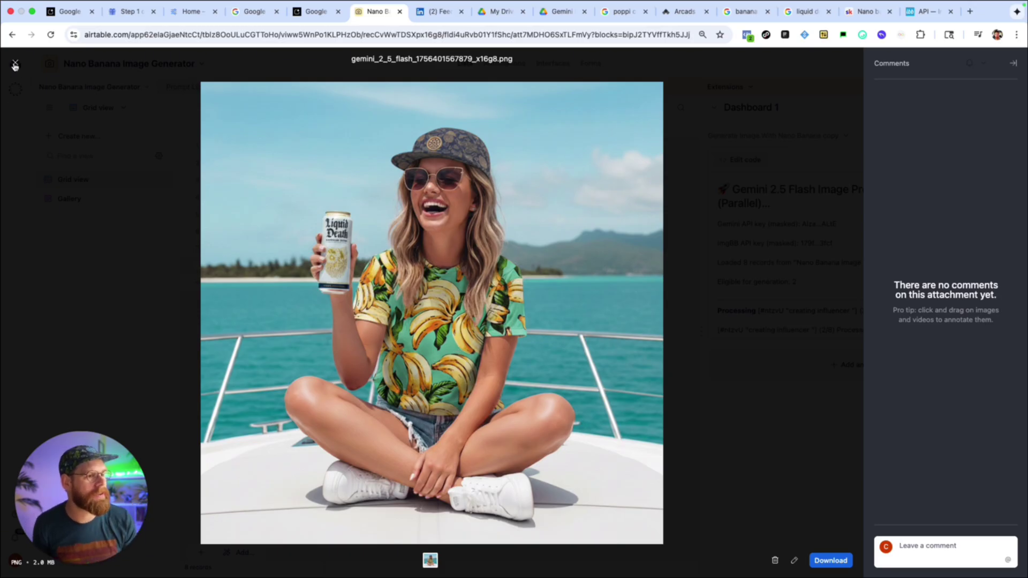
pyautogui.click(16, 62)
pyautogui.hscroll(-5, 383, 316)
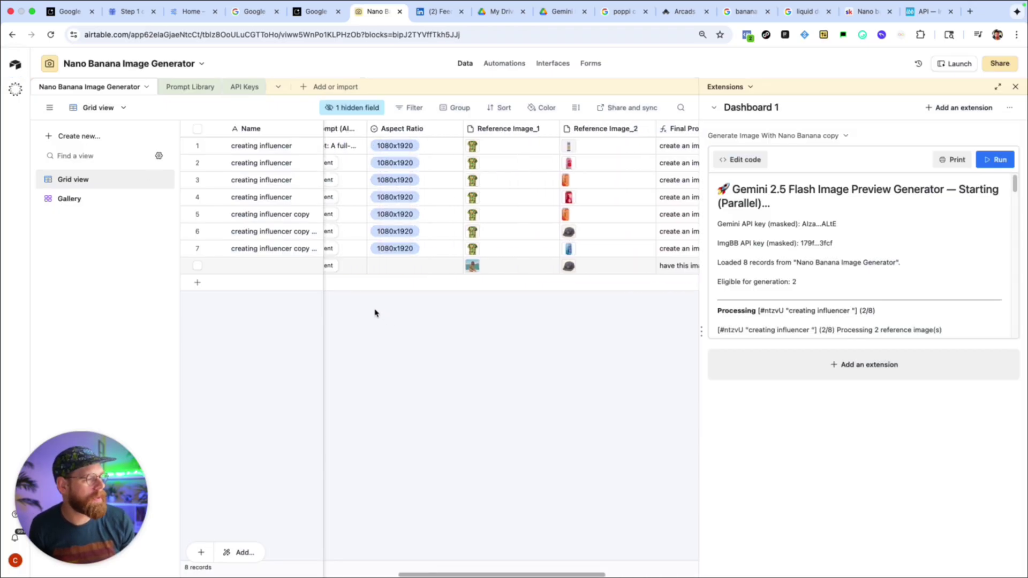
pyautogui.click(475, 268)
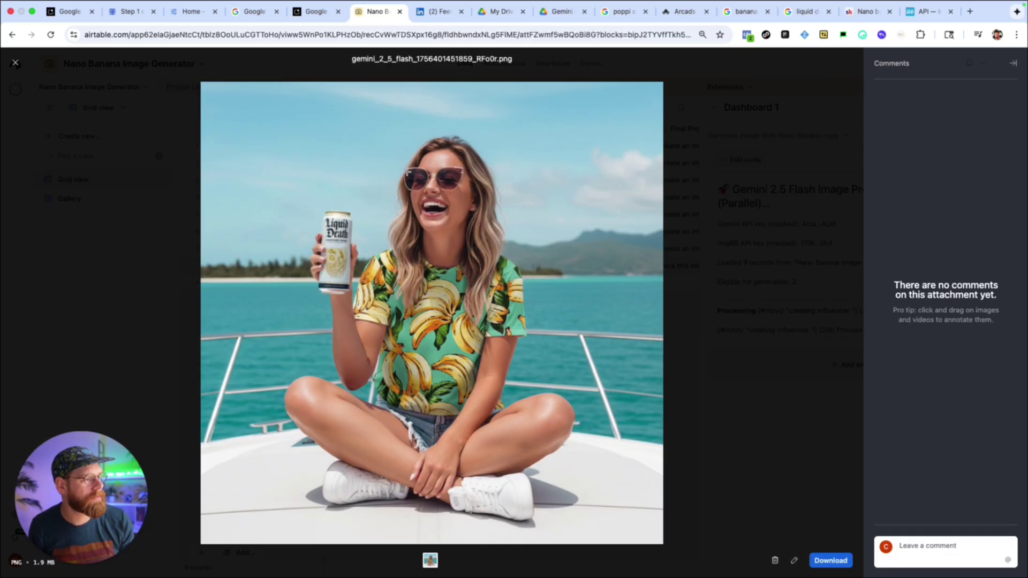
pyautogui.click(15, 63)
pyautogui.hscroll(5, 593, 319)
pyautogui.click(605, 266)
pyautogui.click(606, 267)
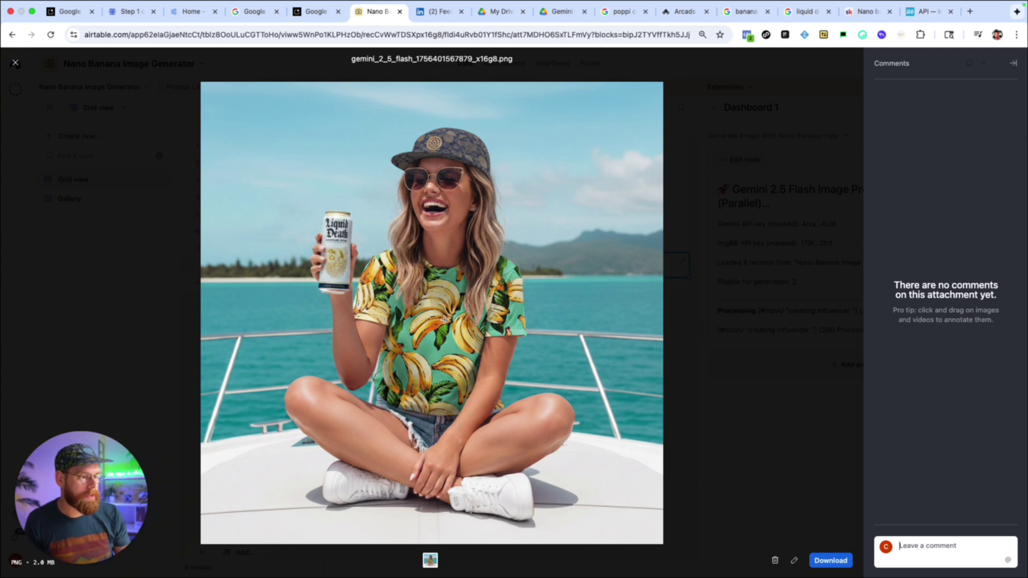
pyautogui.click(15, 64)
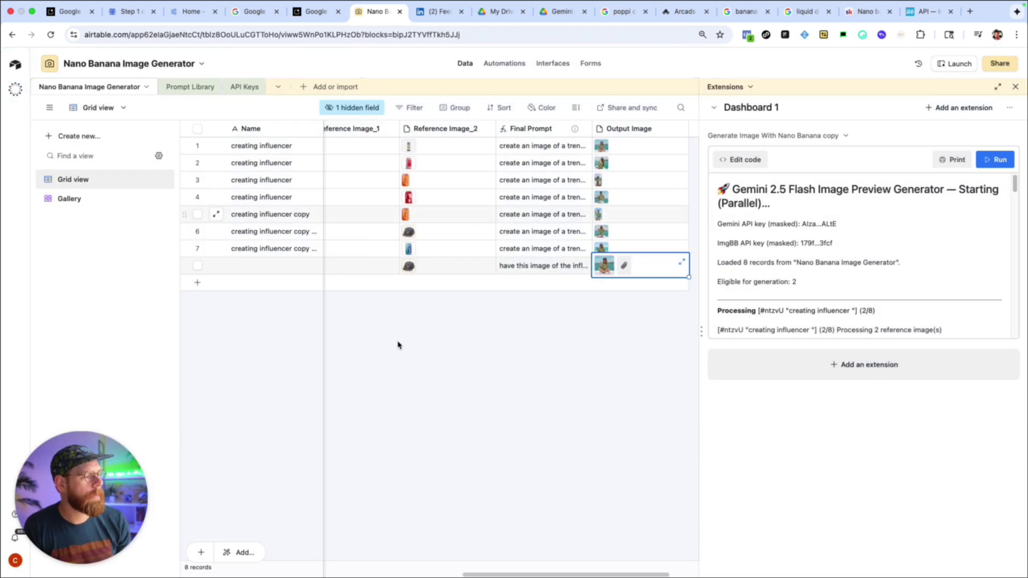
pyautogui.click(467, 329)
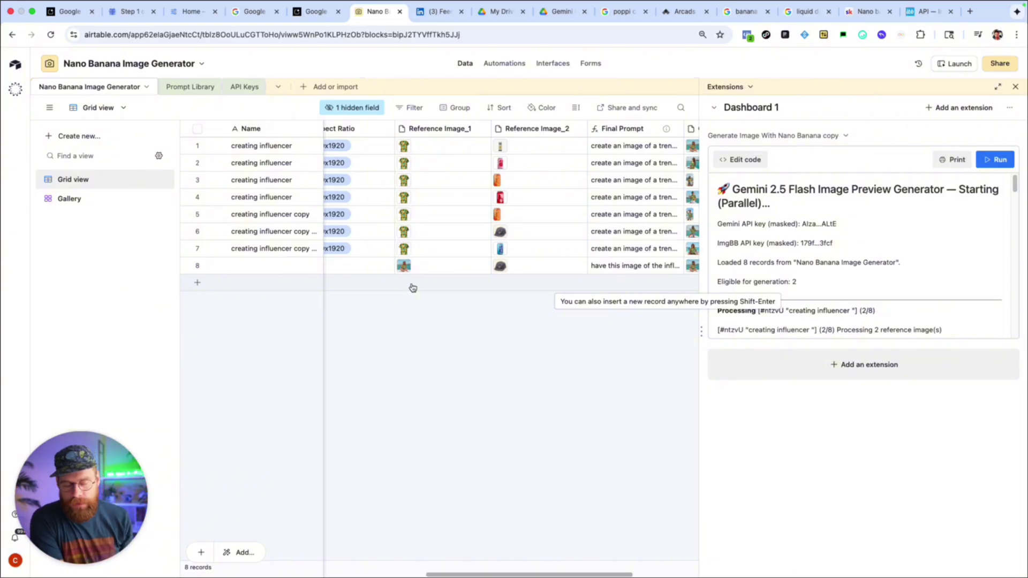
pyautogui.hscroll(3, 449, 254)
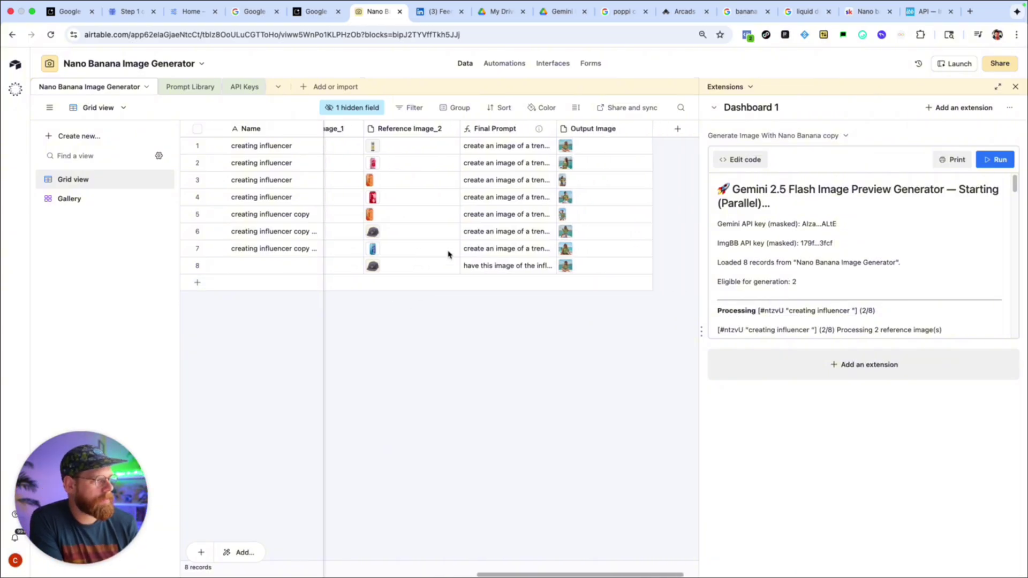
pyautogui.hscroll(-5, 445, 257)
pyautogui.hscroll(-4, 442, 260)
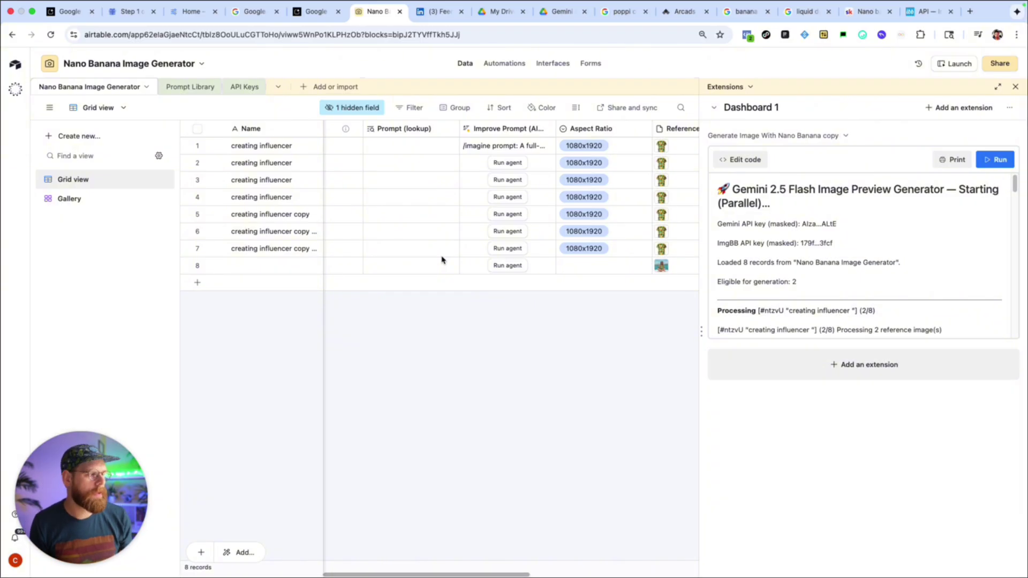
pyautogui.hscroll(4, 442, 260)
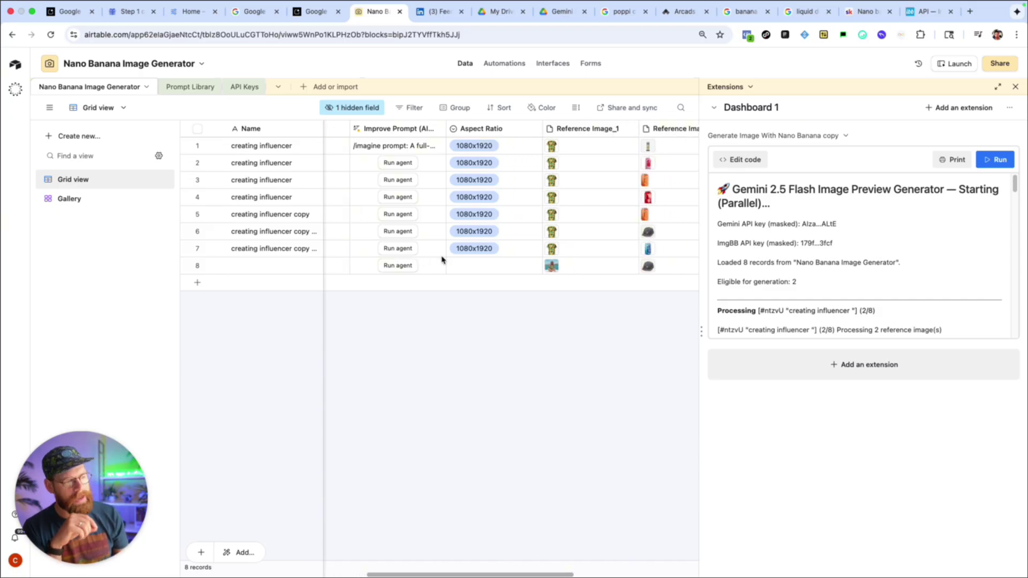
pyautogui.hscroll(3, 441, 261)
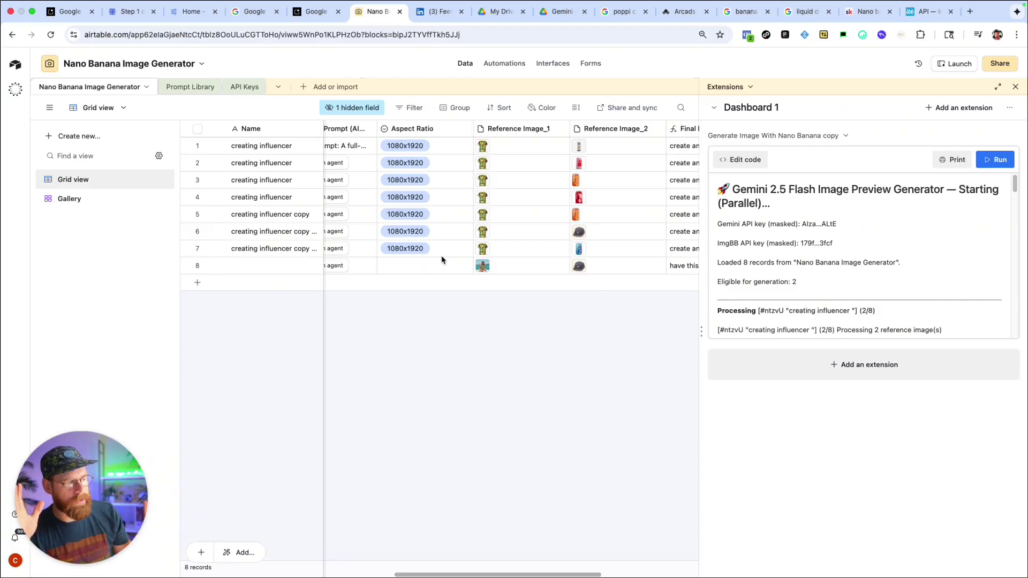
pyautogui.hscroll(5, 442, 260)
pyautogui.hscroll(3, 442, 260)
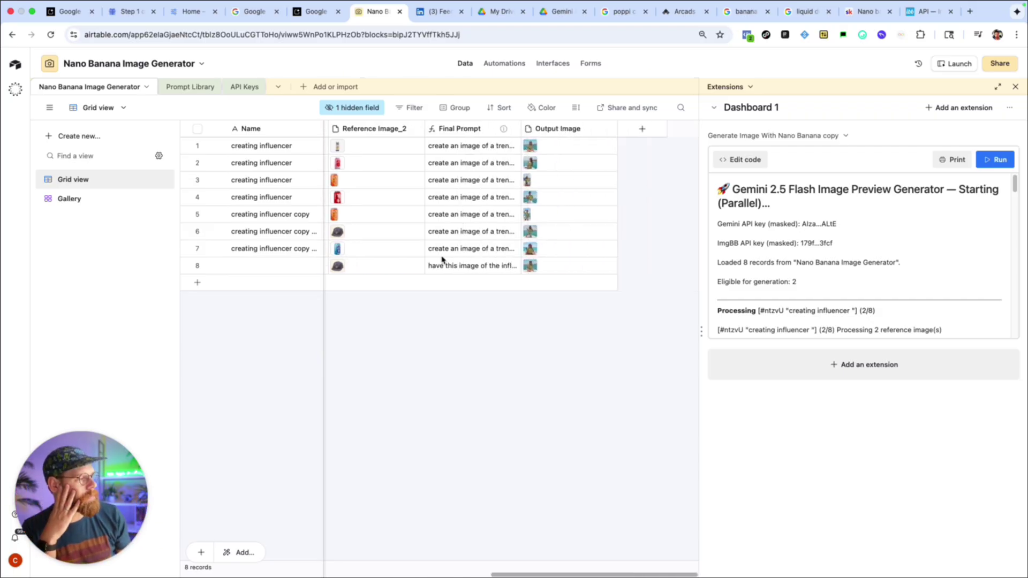
pyautogui.hscroll(-2, 442, 261)
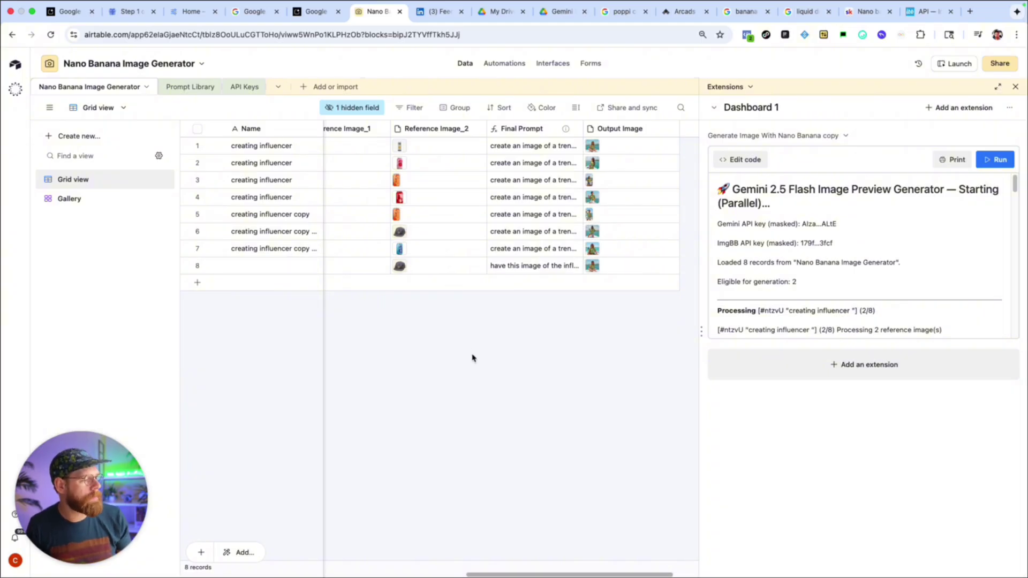
# Step: Close the Extensions dashboard so the table fills the window
pyautogui.hscroll(-10, 469, 205)
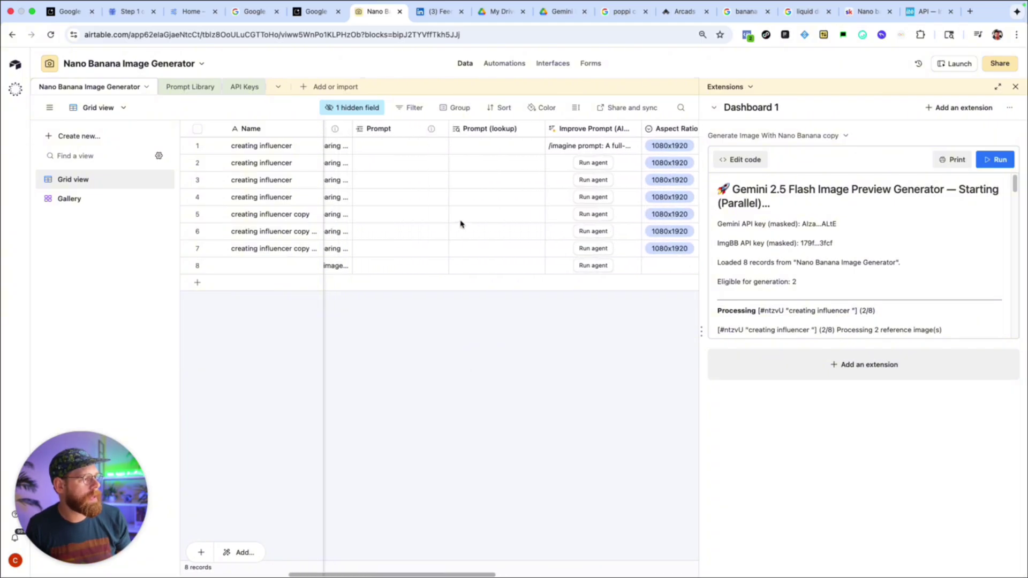
pyautogui.click(1015, 88)
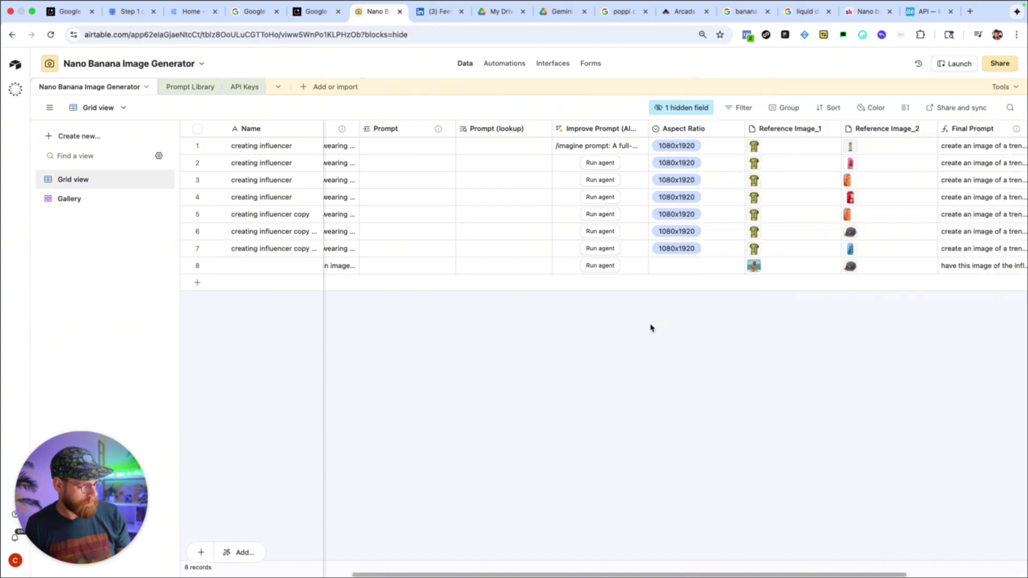
pyautogui.hscroll(-5, 505, 243)
pyautogui.hscroll(-3, 474, 236)
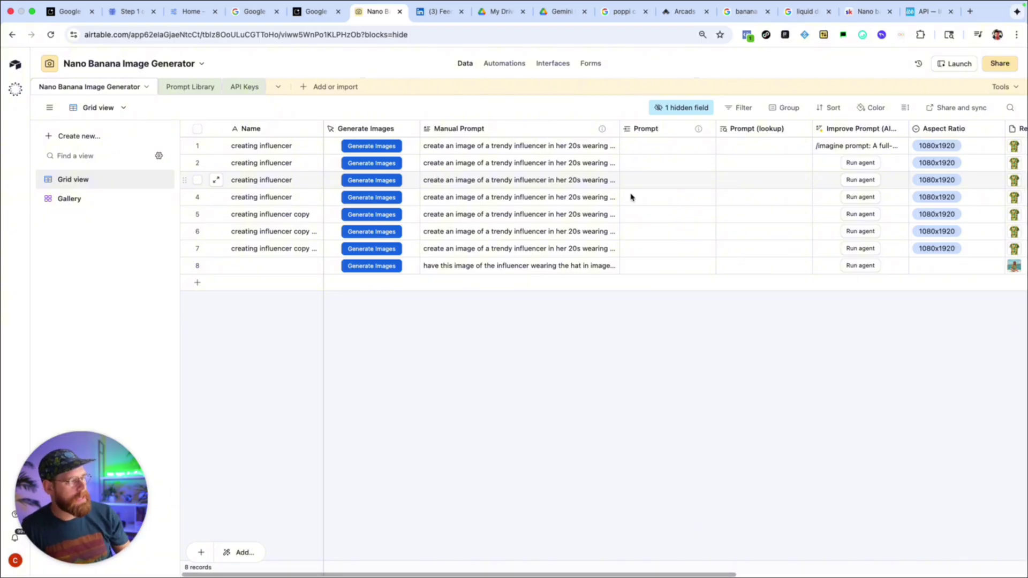
# Step: Preview record 4's output image full size and close the viewer
pyautogui.hscroll(10, 704, 216)
pyautogui.click(859, 197)
pyautogui.click(859, 197)
pyautogui.click(769, 271)
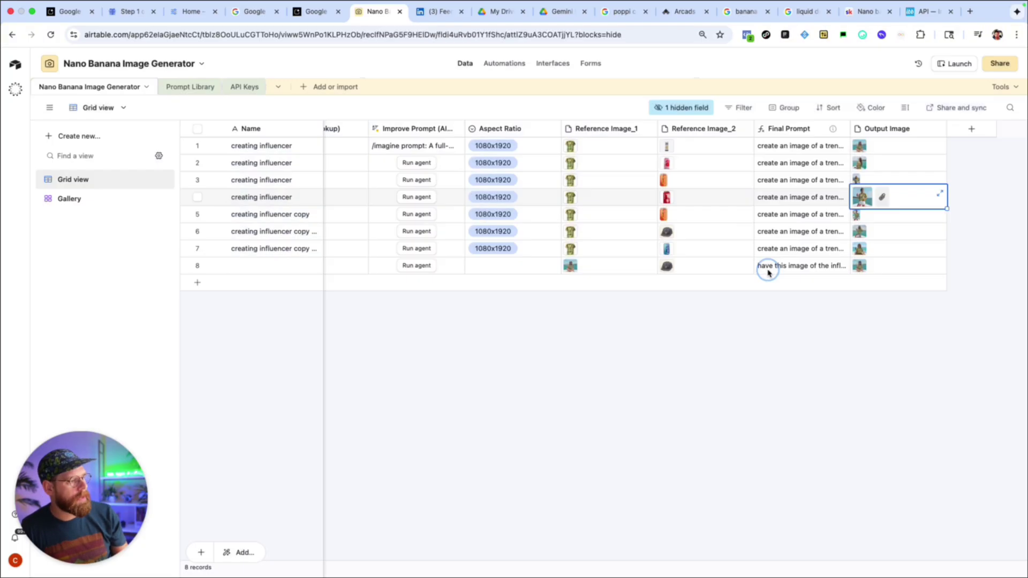